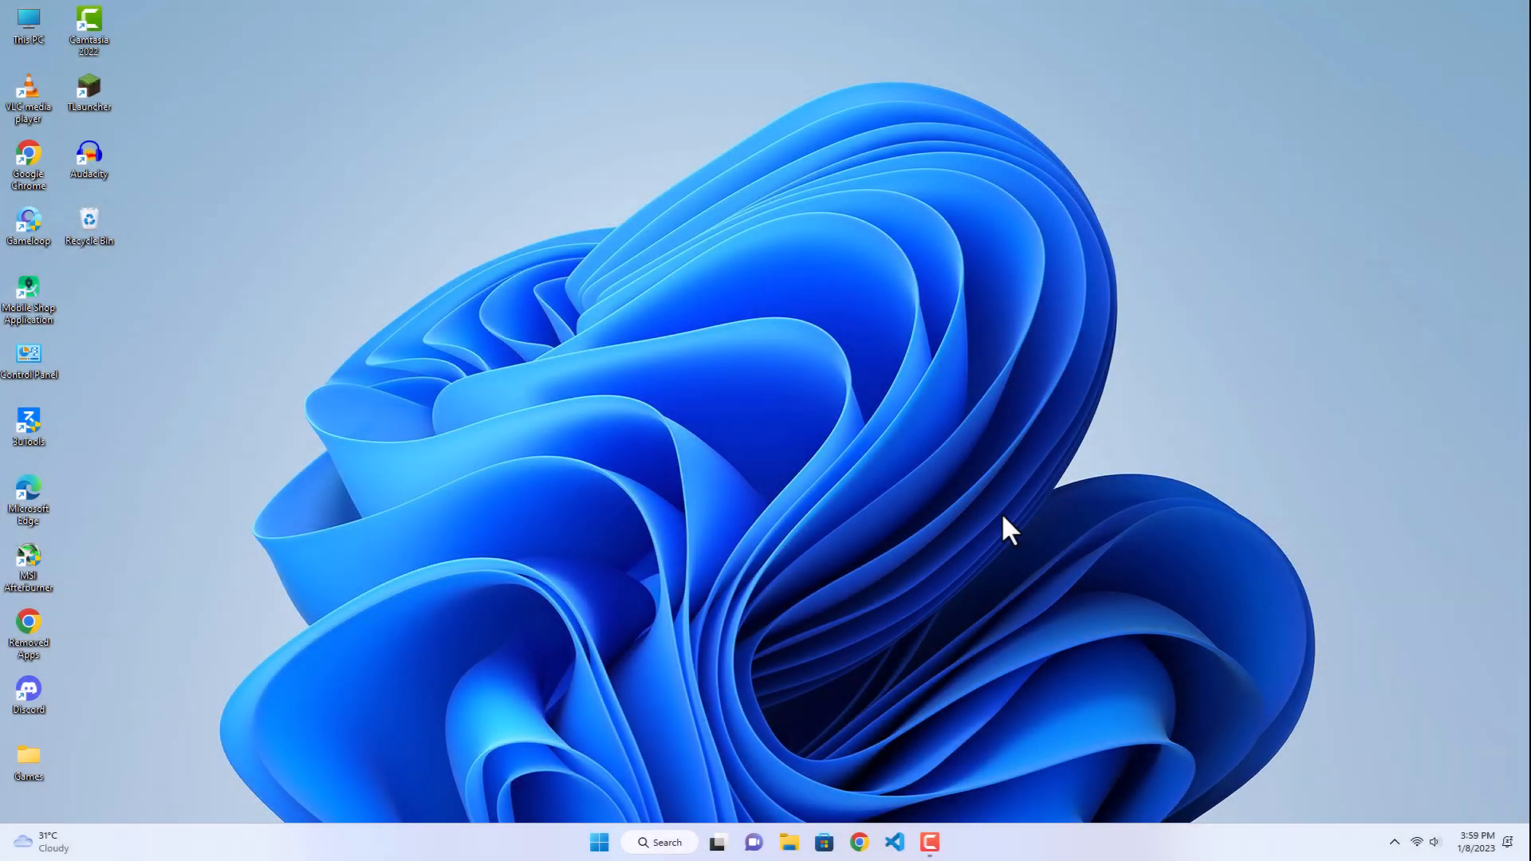
# Step: Hide all the desktop icons
pyautogui.rightClick(679, 430)
pyautogui.moveTo(769, 451)
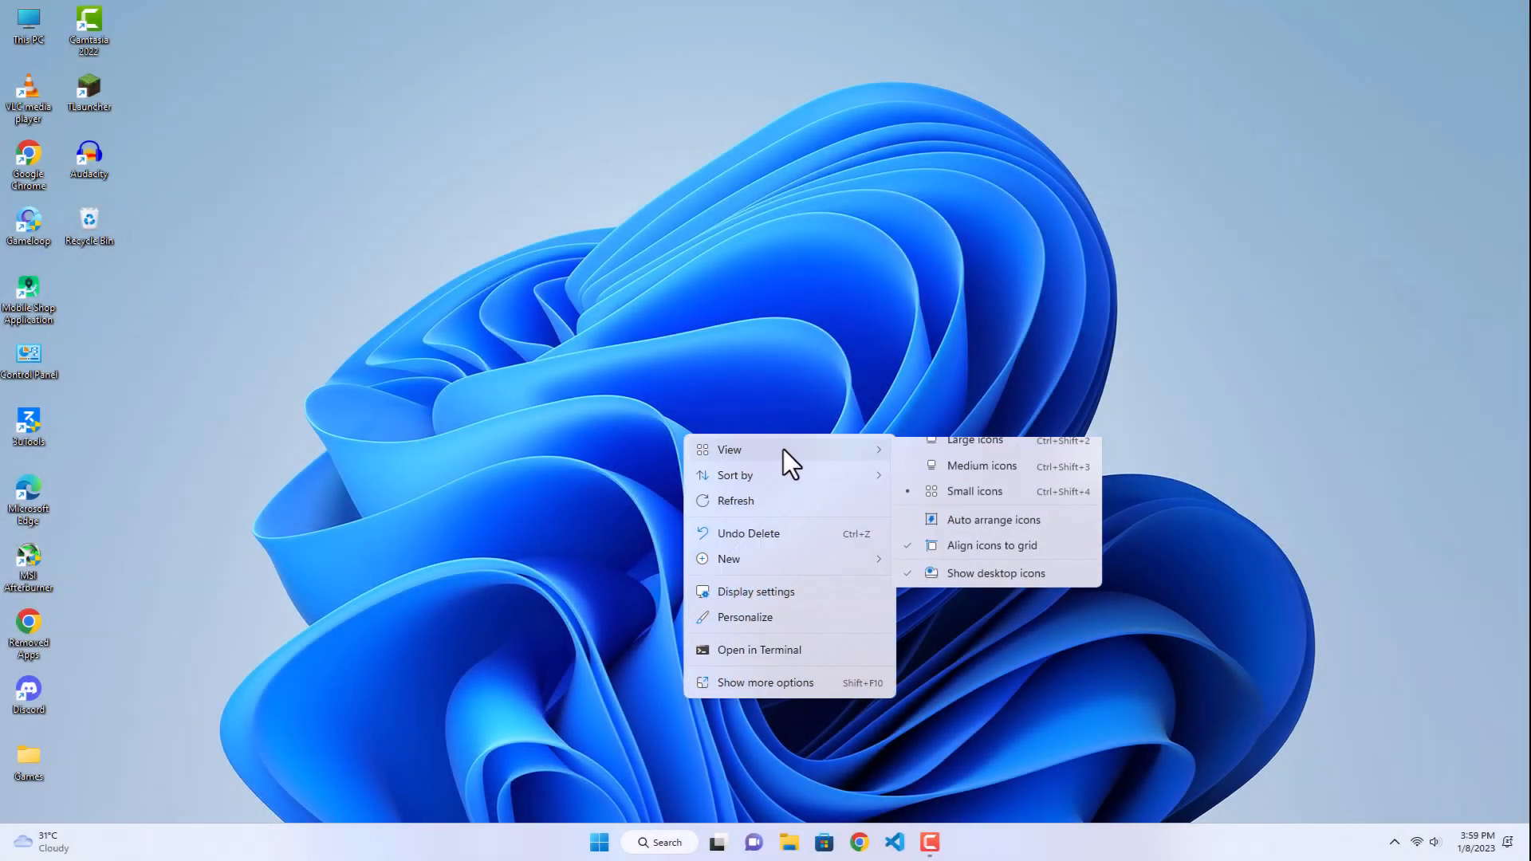
pyautogui.click(966, 590)
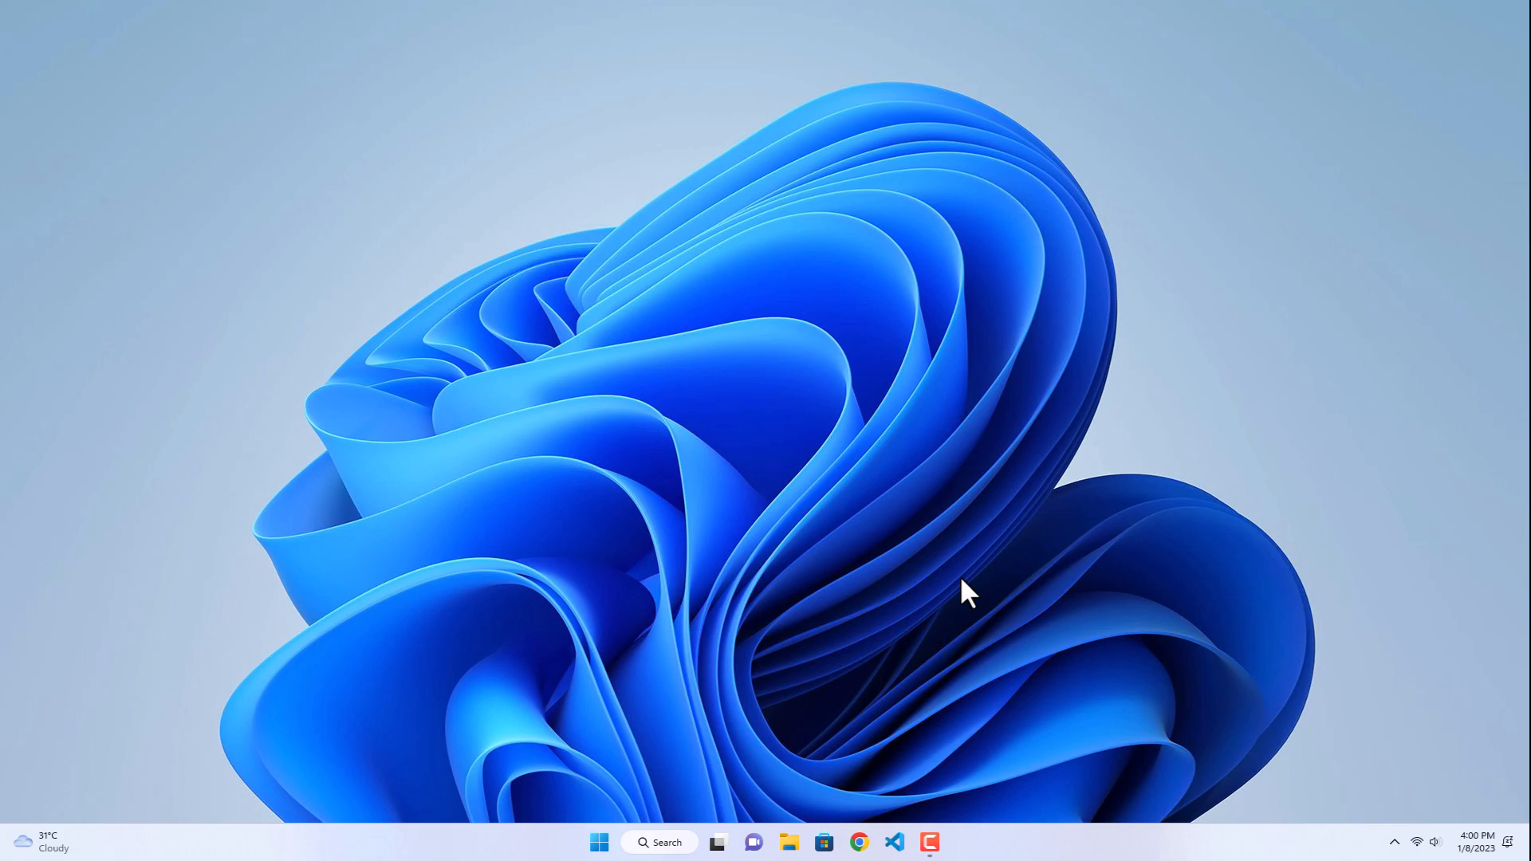
# Step: Set the Windows color mode to Dark in the Personalization settings
pyautogui.click(599, 843)
pyautogui.click(574, 441)
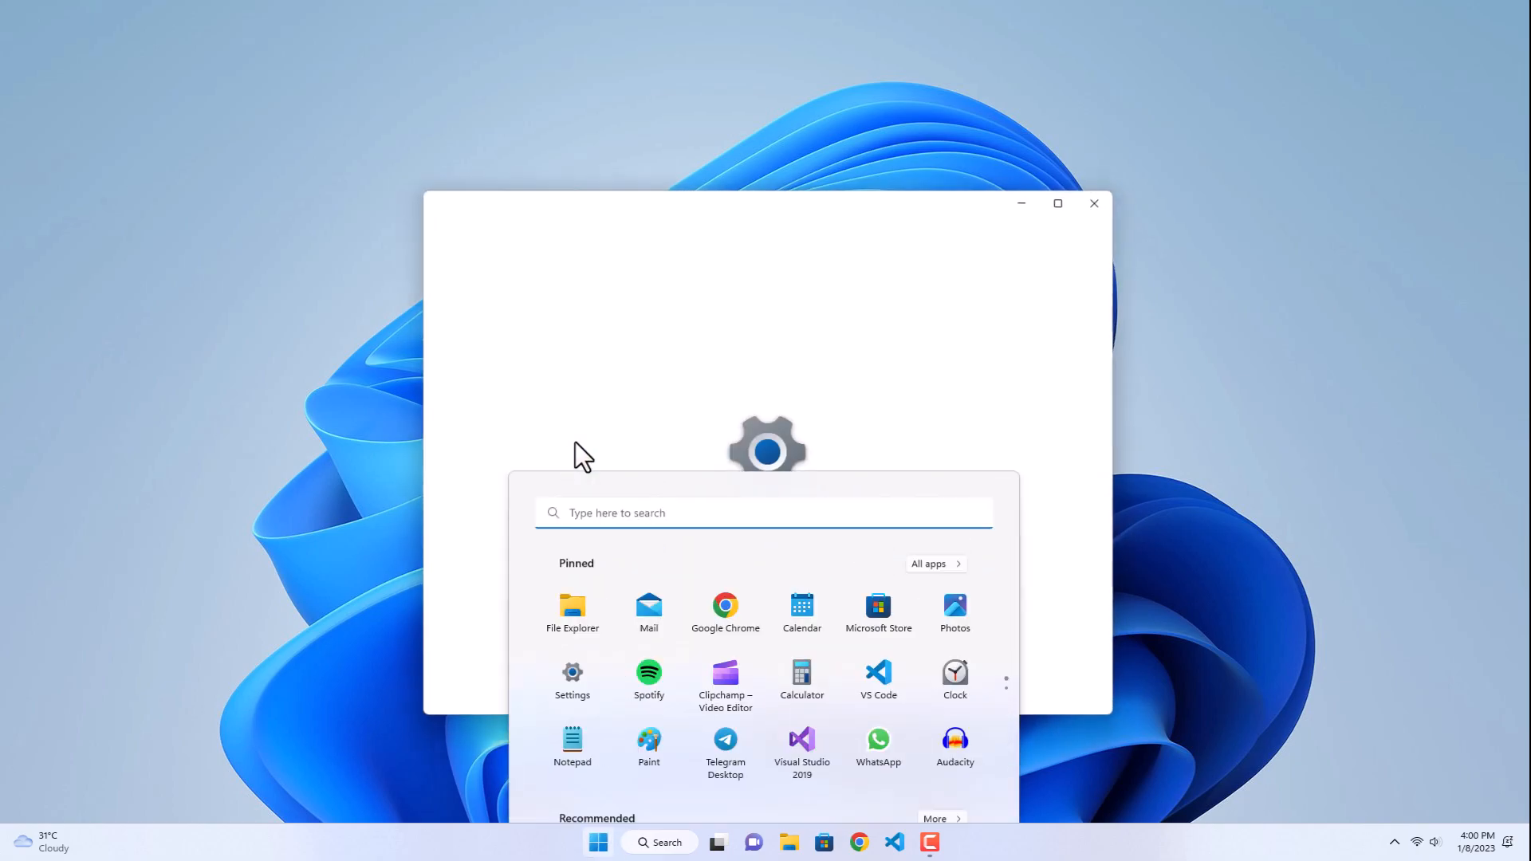
pyautogui.click(577, 452)
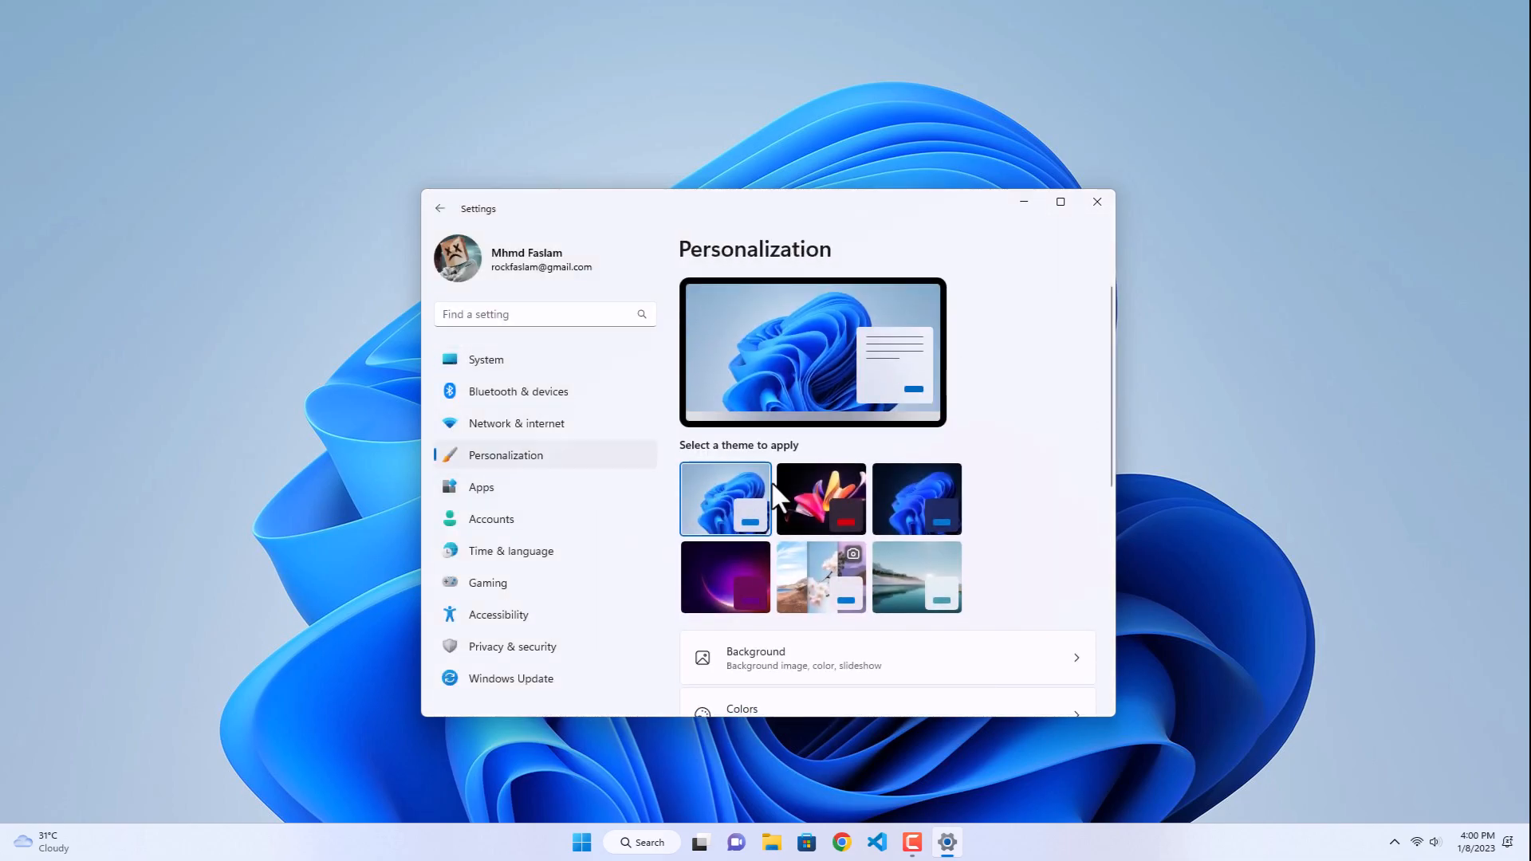
pyautogui.scroll(-2, 770, 491)
pyautogui.click(756, 645)
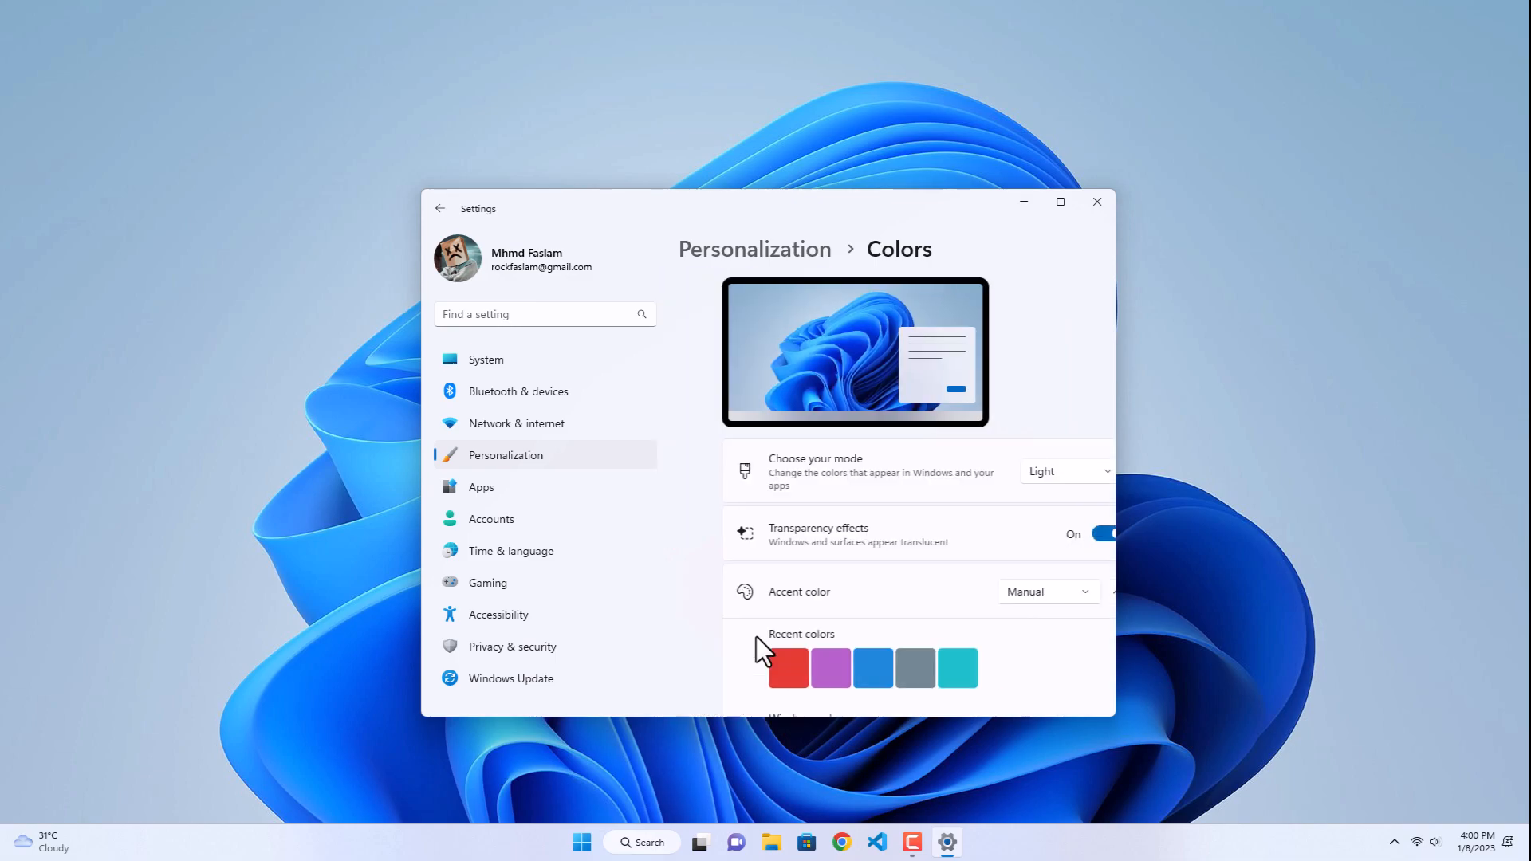
pyautogui.click(1027, 470)
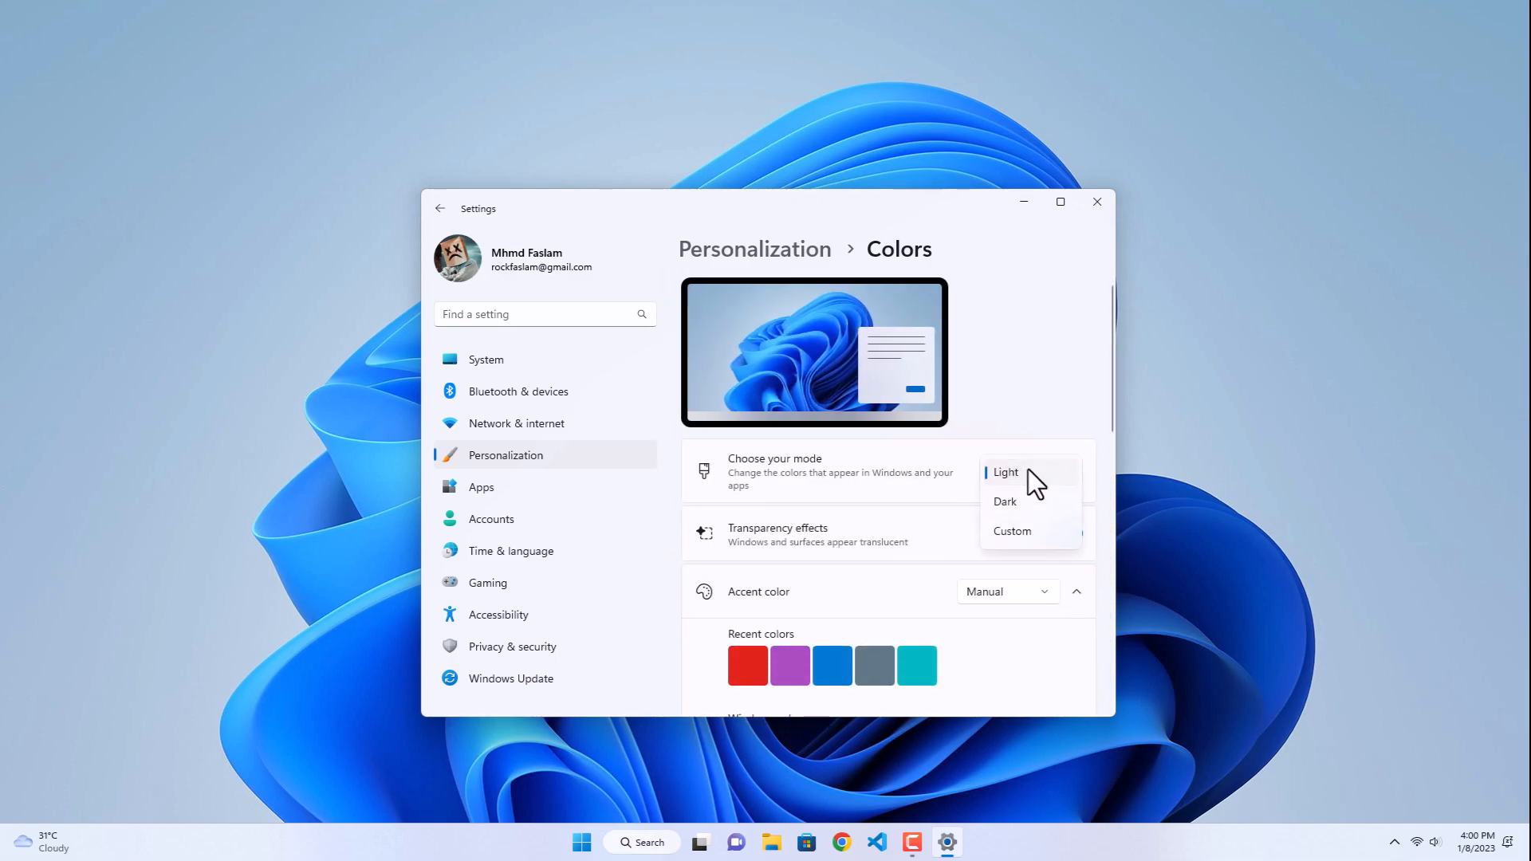
pyautogui.click(1006, 501)
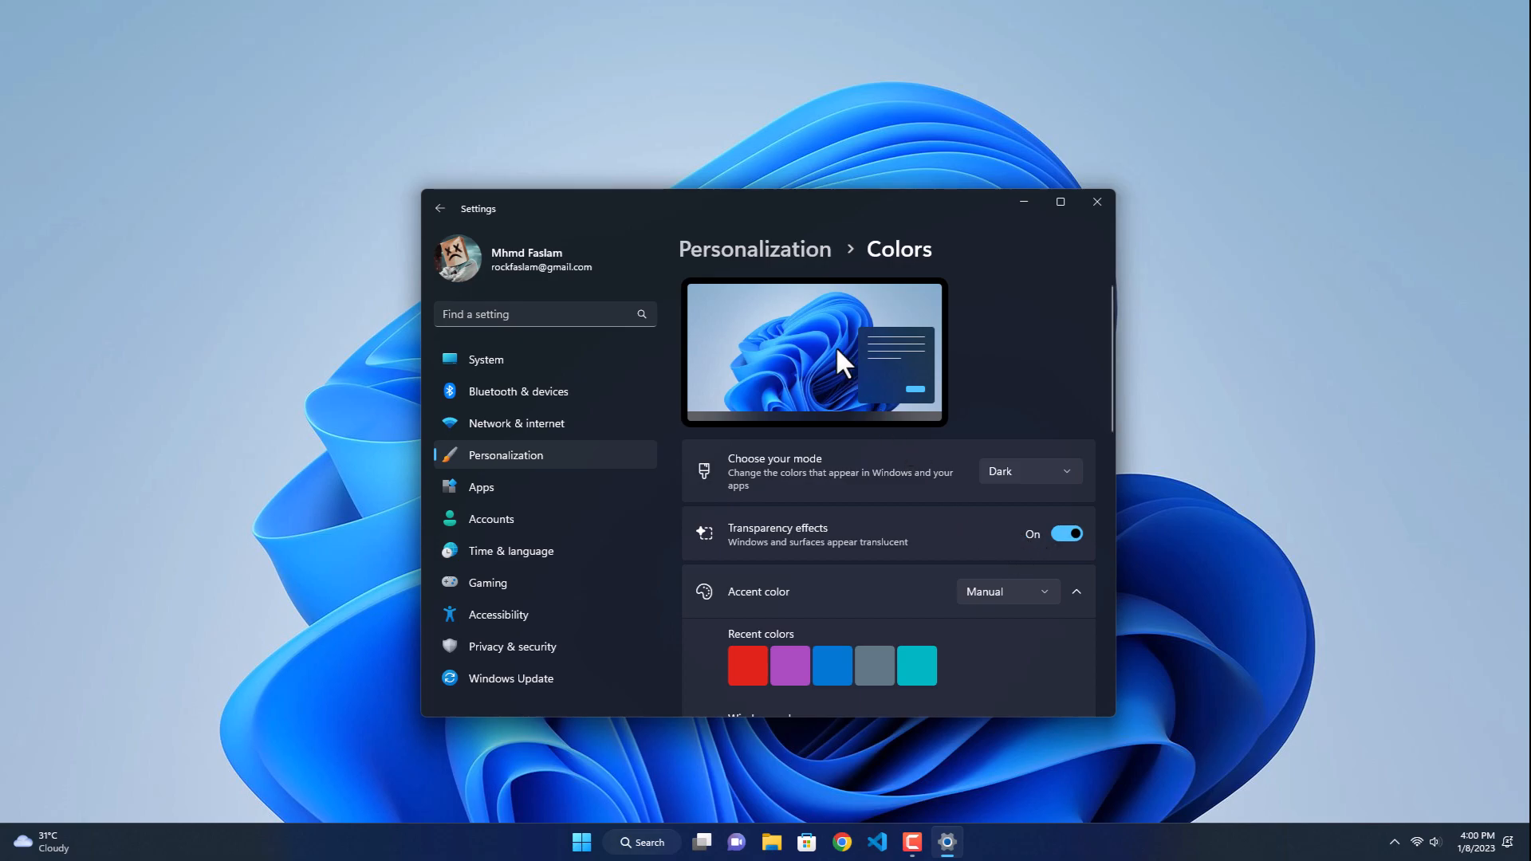
# Step: Set the desktop background to solid color black and close Settings
pyautogui.click(770, 249)
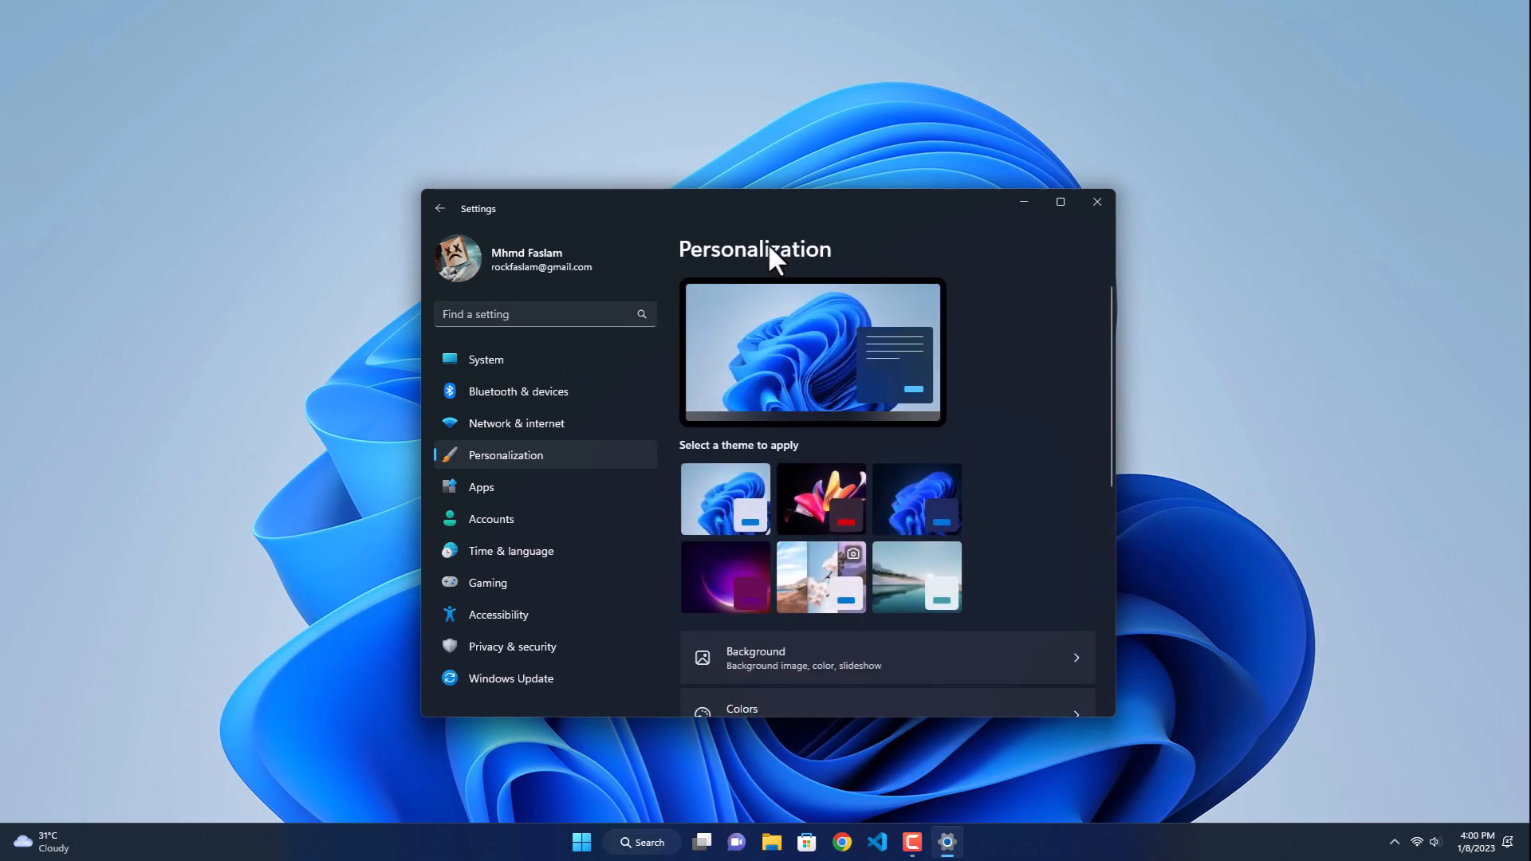
pyautogui.click(754, 651)
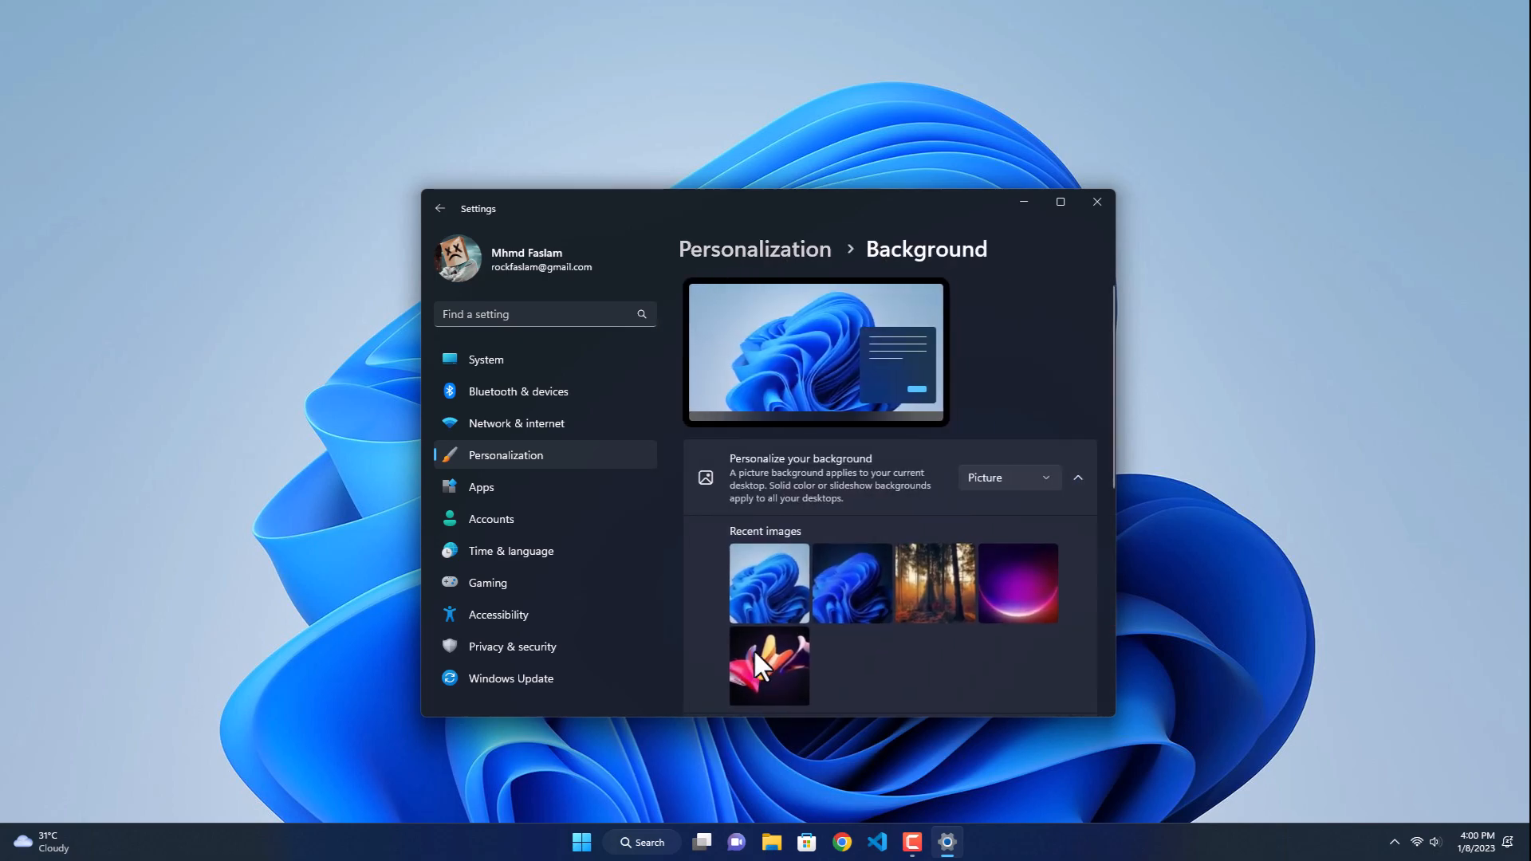
pyautogui.click(1006, 477)
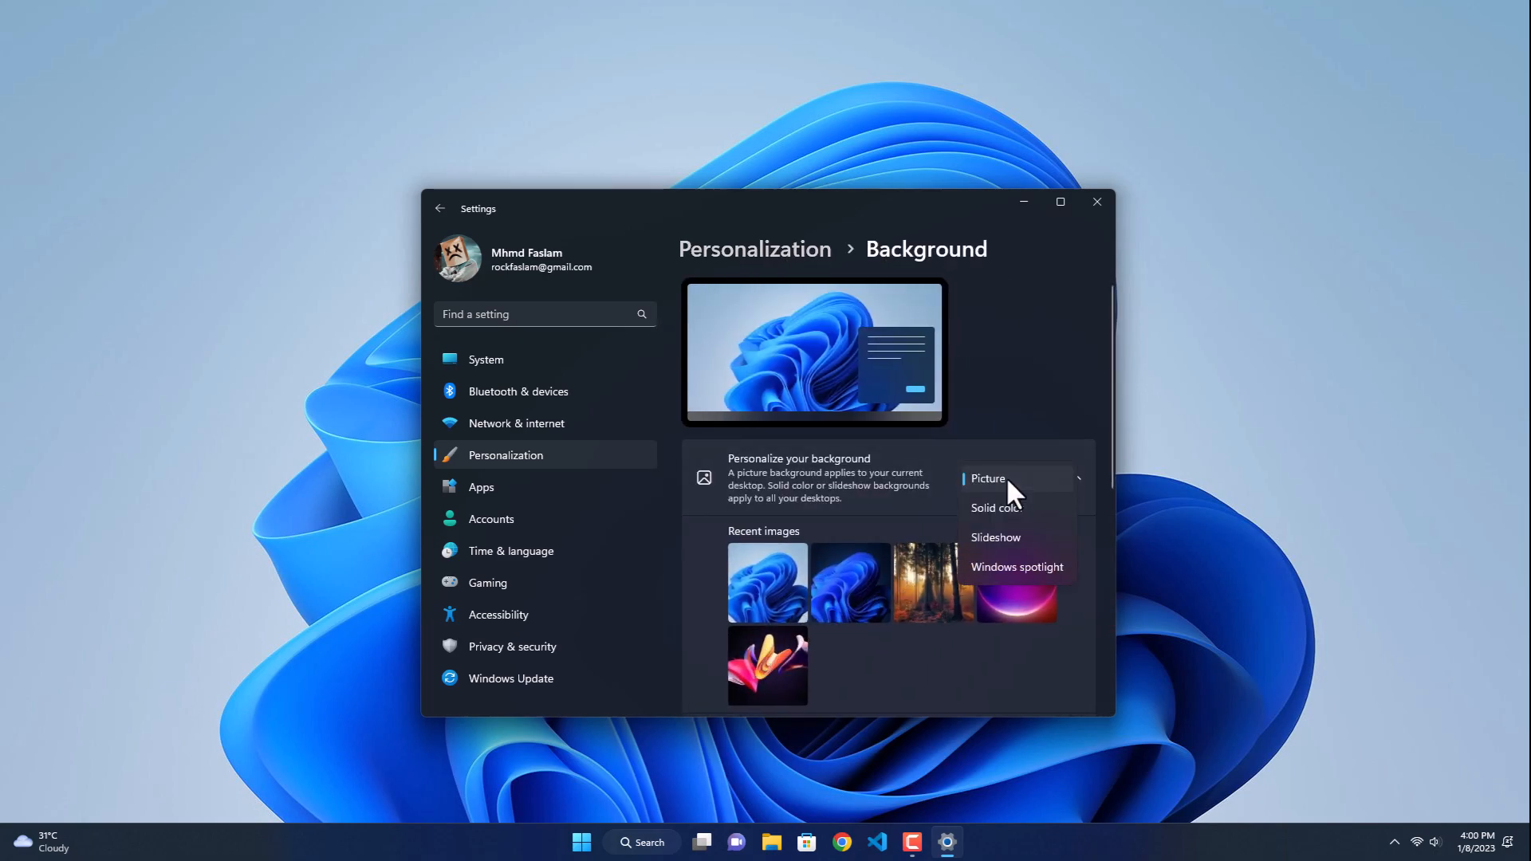
pyautogui.click(1007, 518)
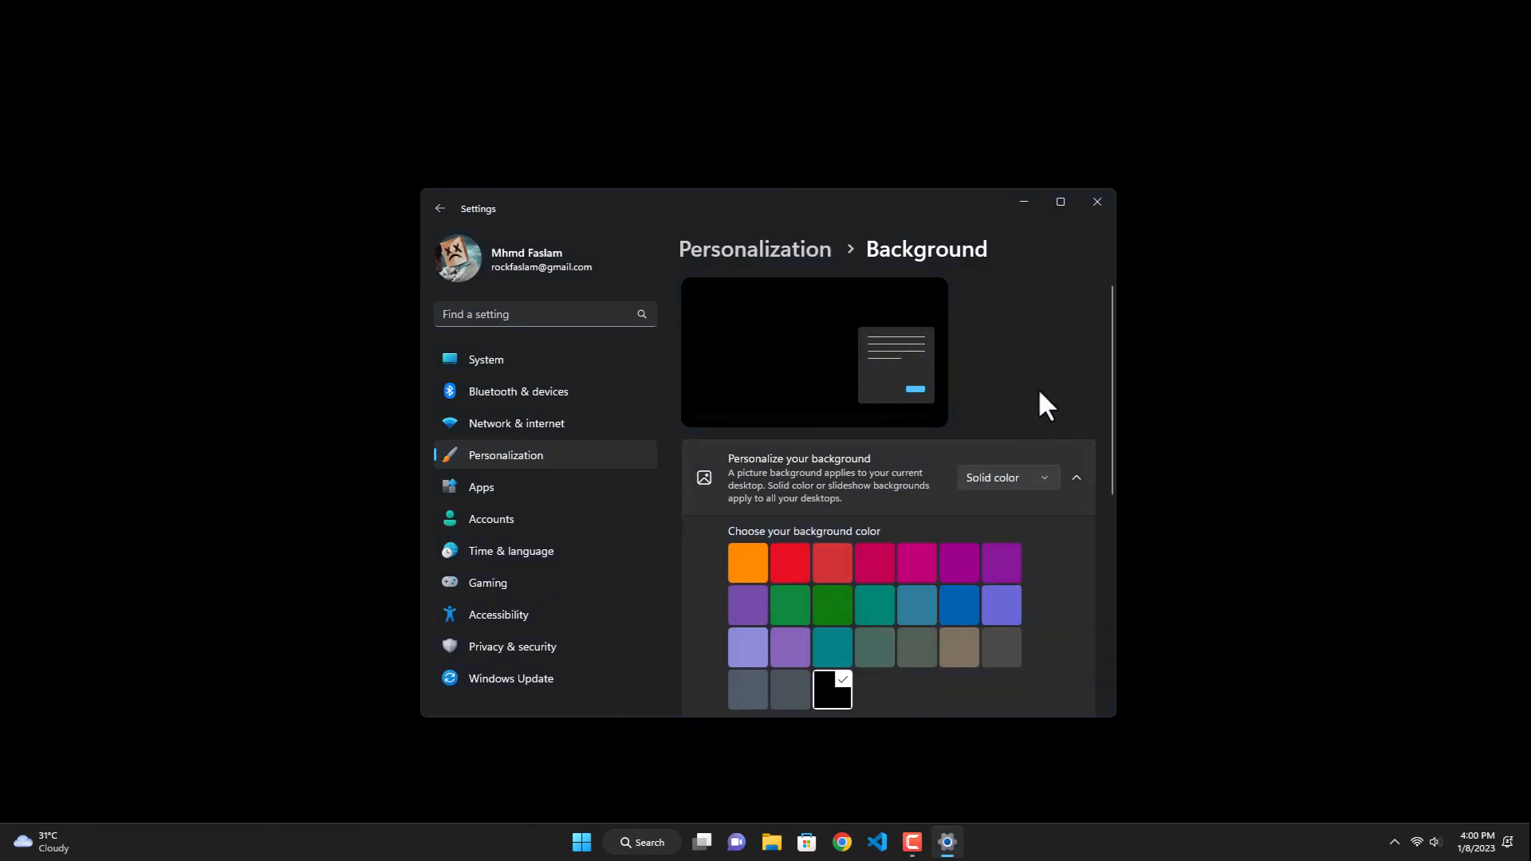
pyautogui.click(1097, 202)
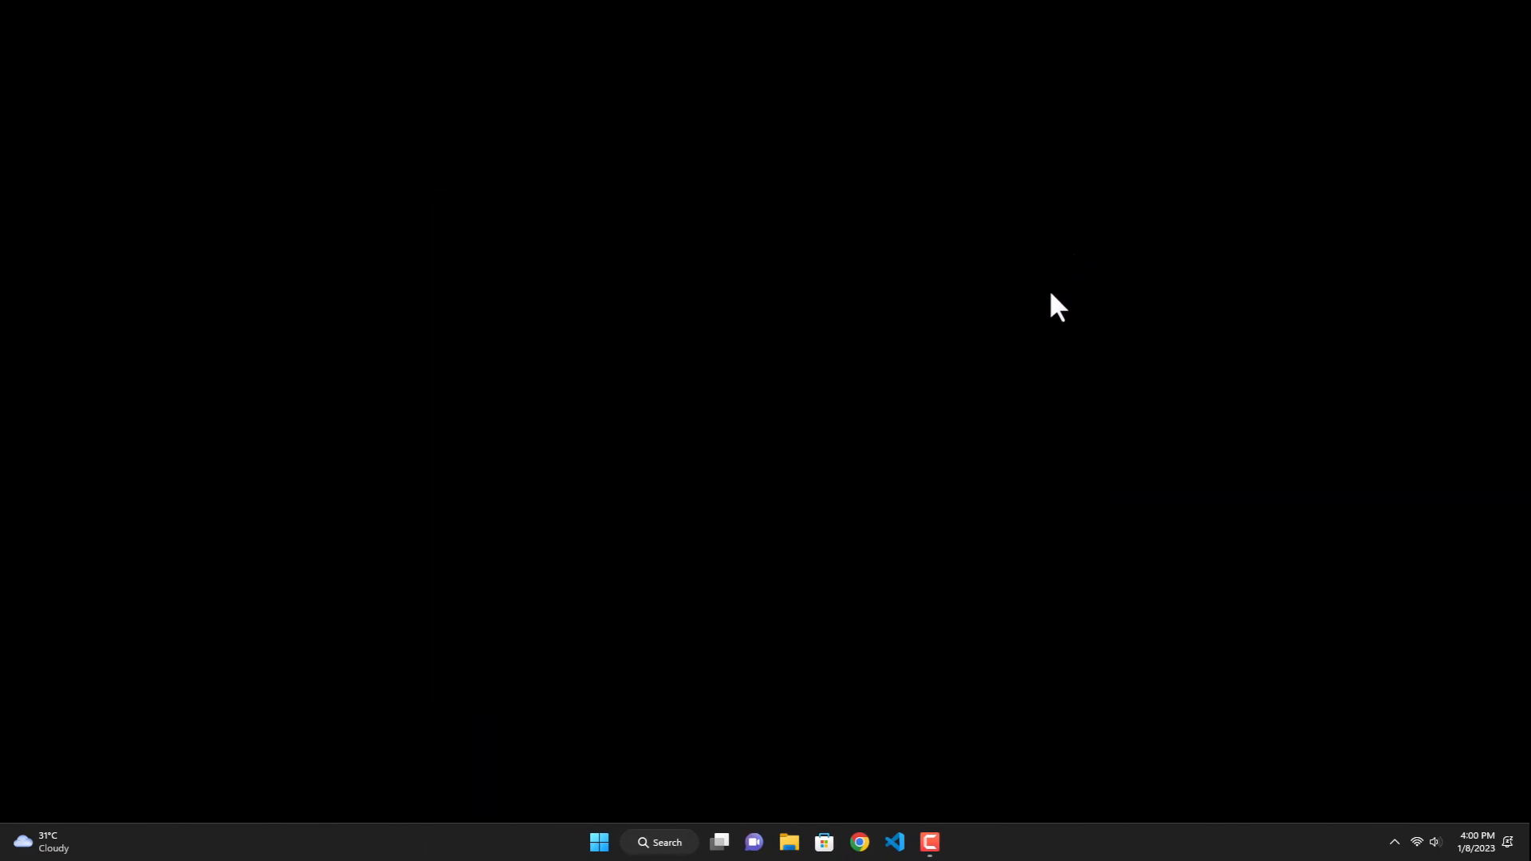
# Step: Launch Lively Wallpaper from its Microsoft Store page and close the Store
pyautogui.click(599, 847)
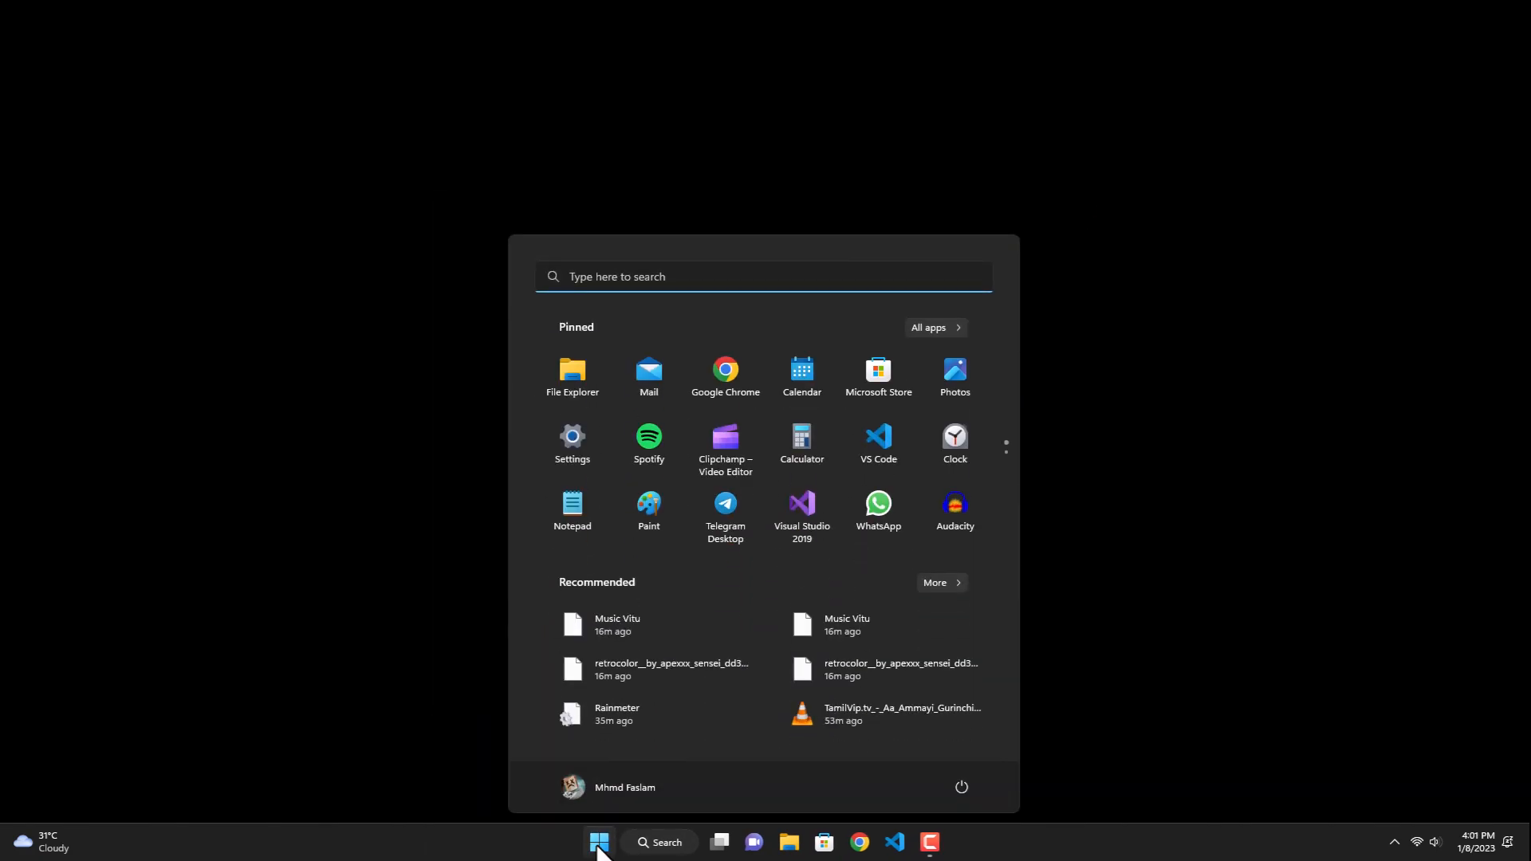
pyautogui.click(892, 370)
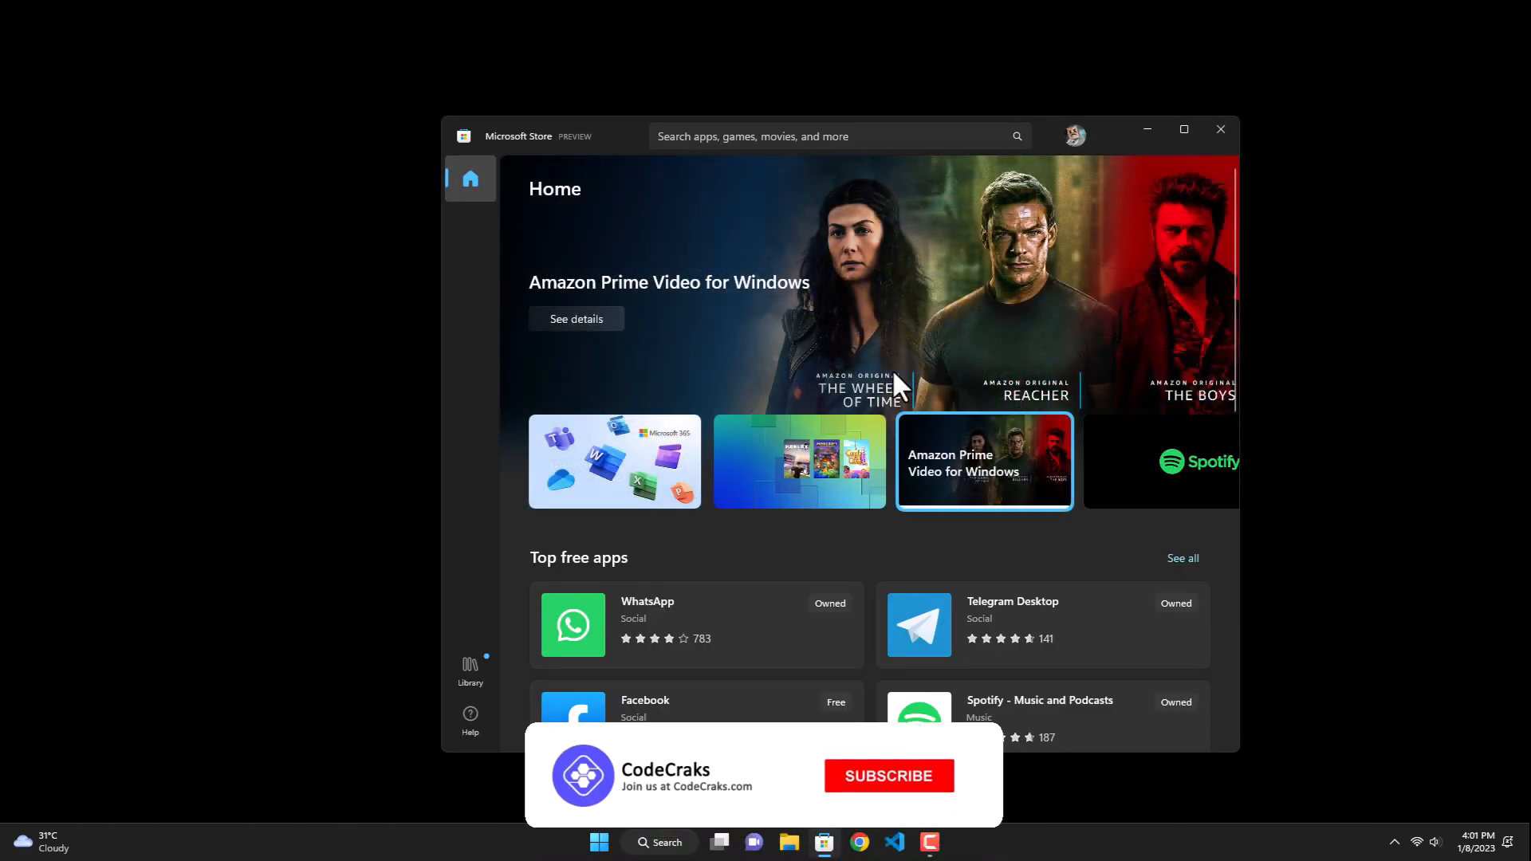
pyautogui.click(937, 137)
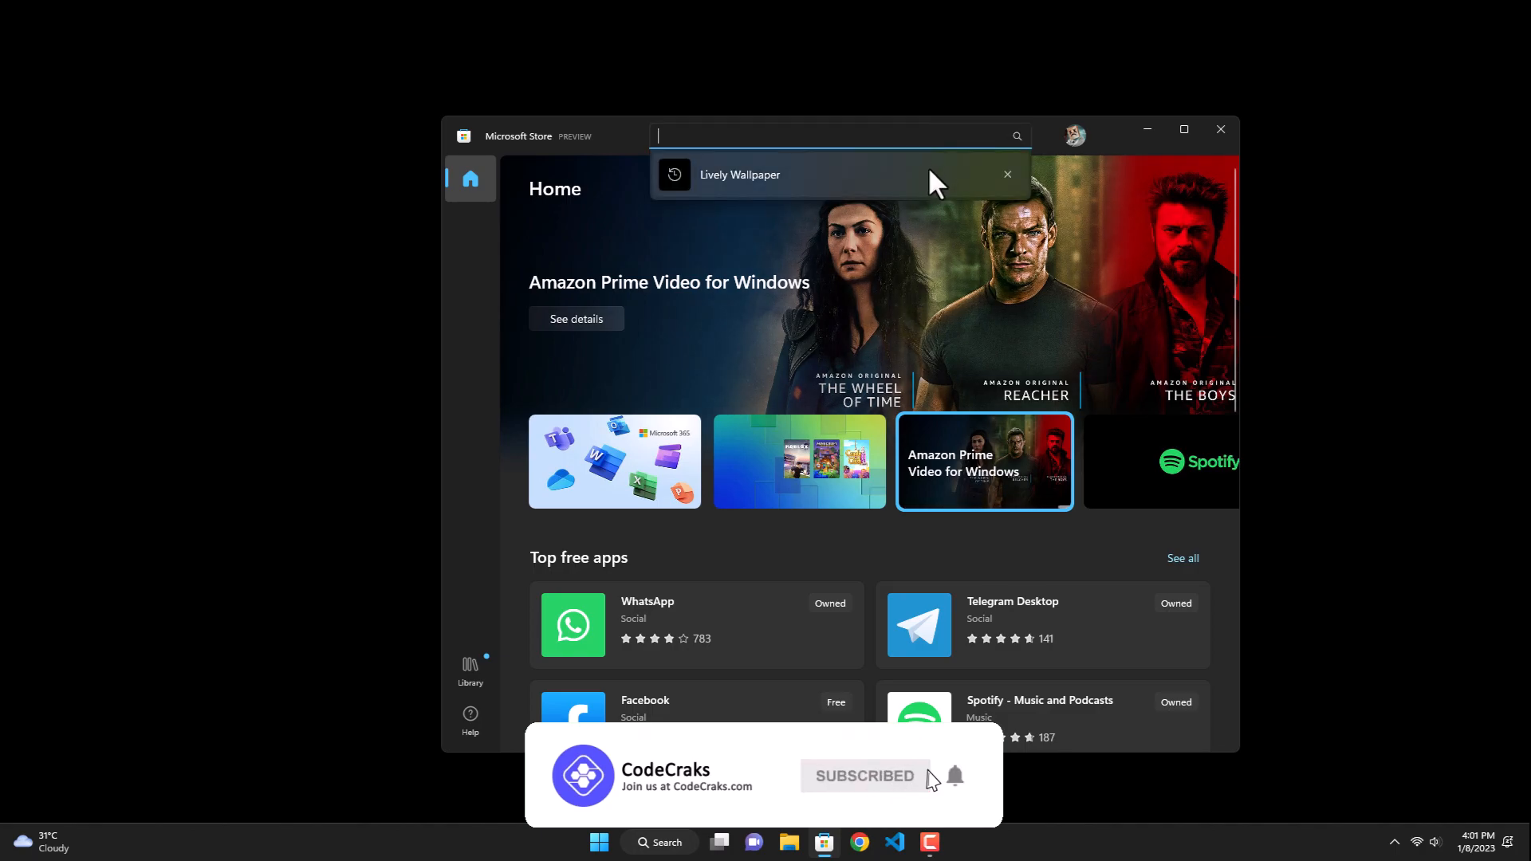
pyautogui.click(923, 173)
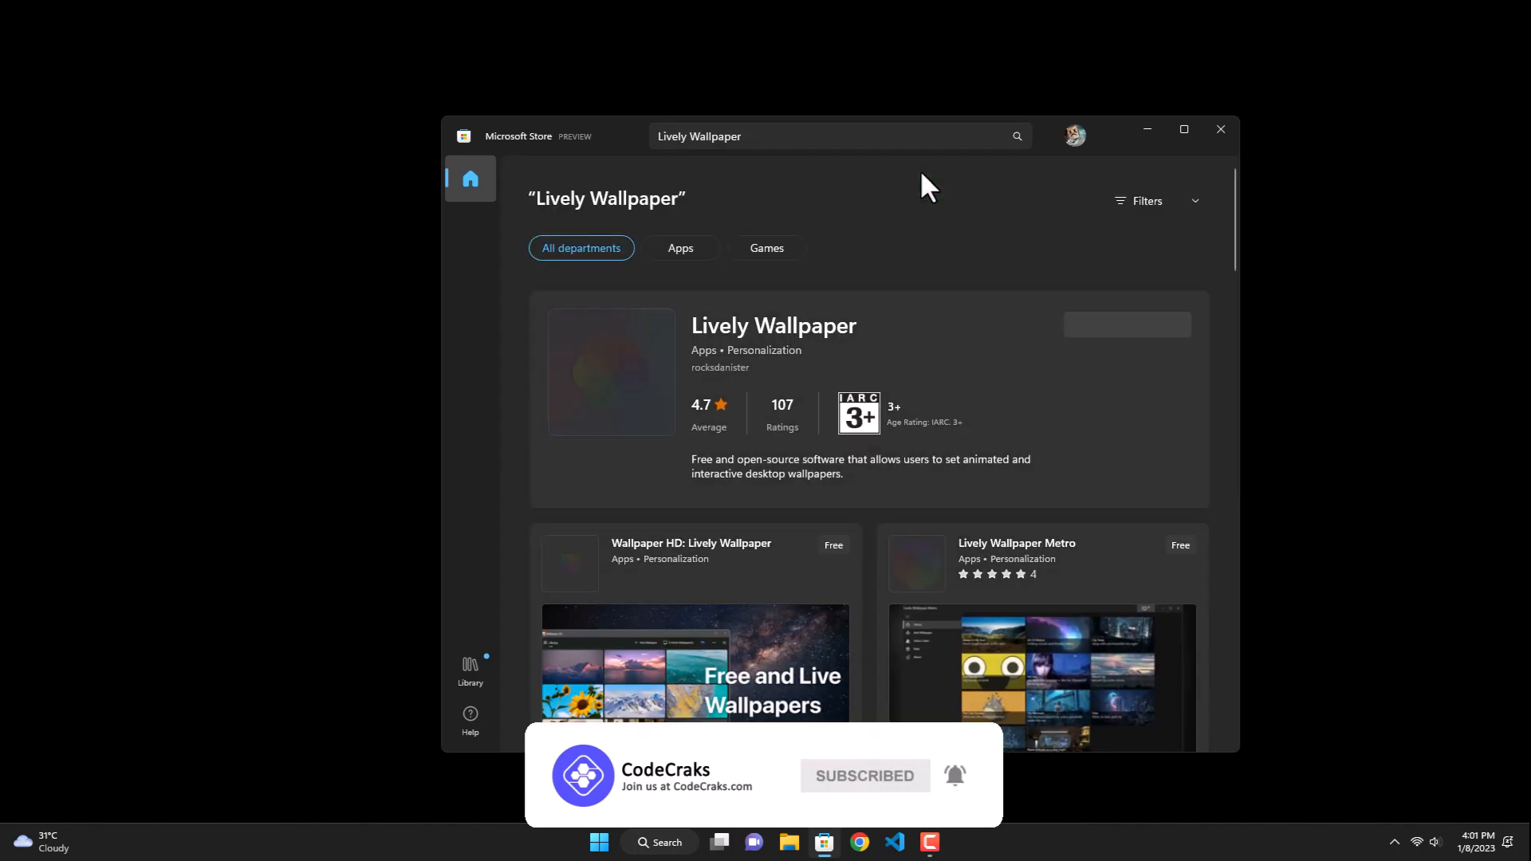
pyautogui.click(852, 337)
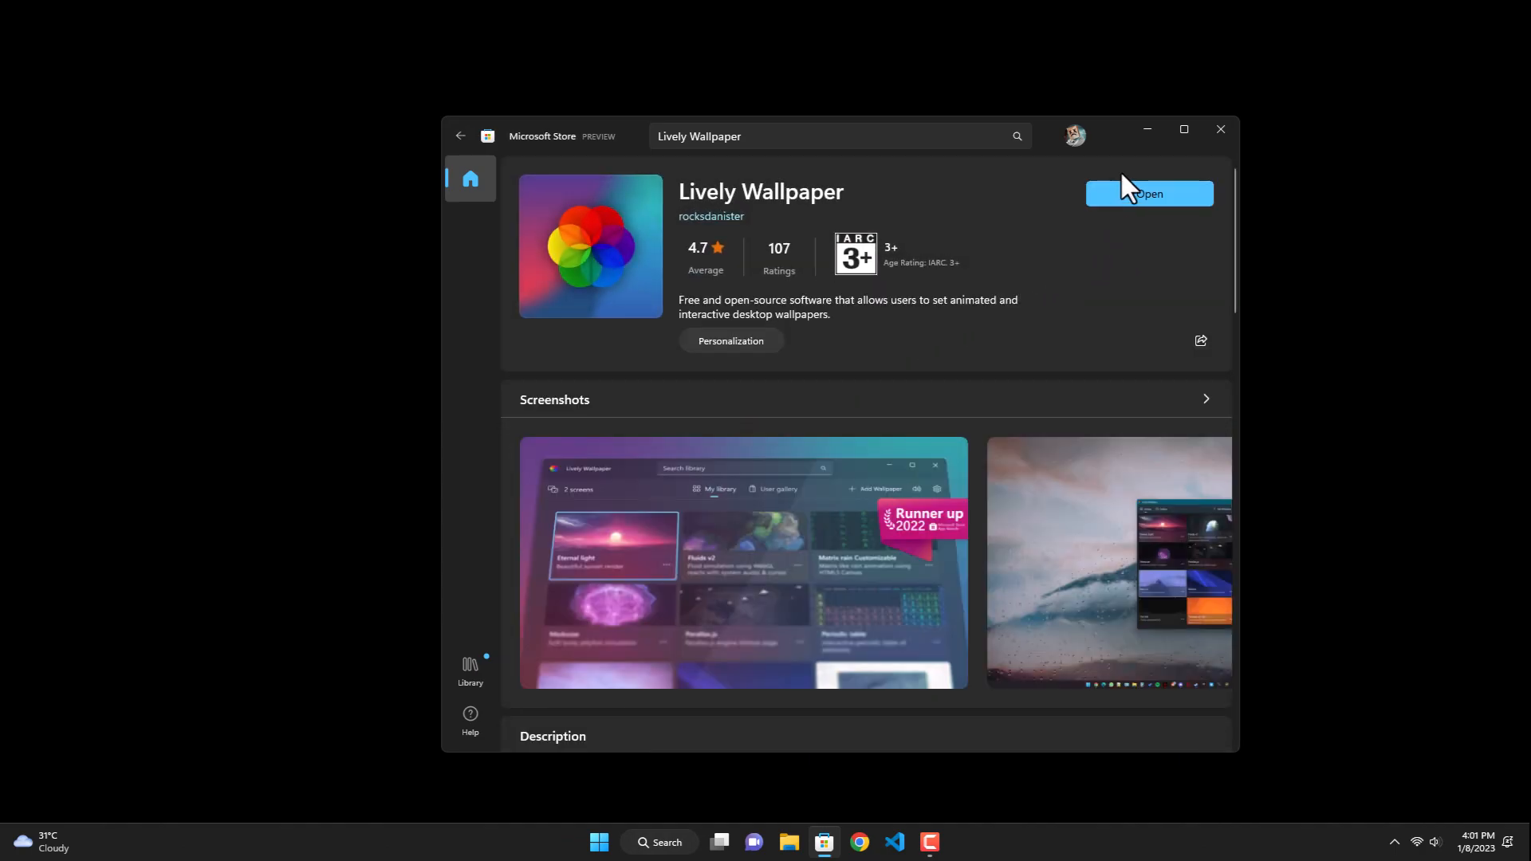
pyautogui.click(1116, 200)
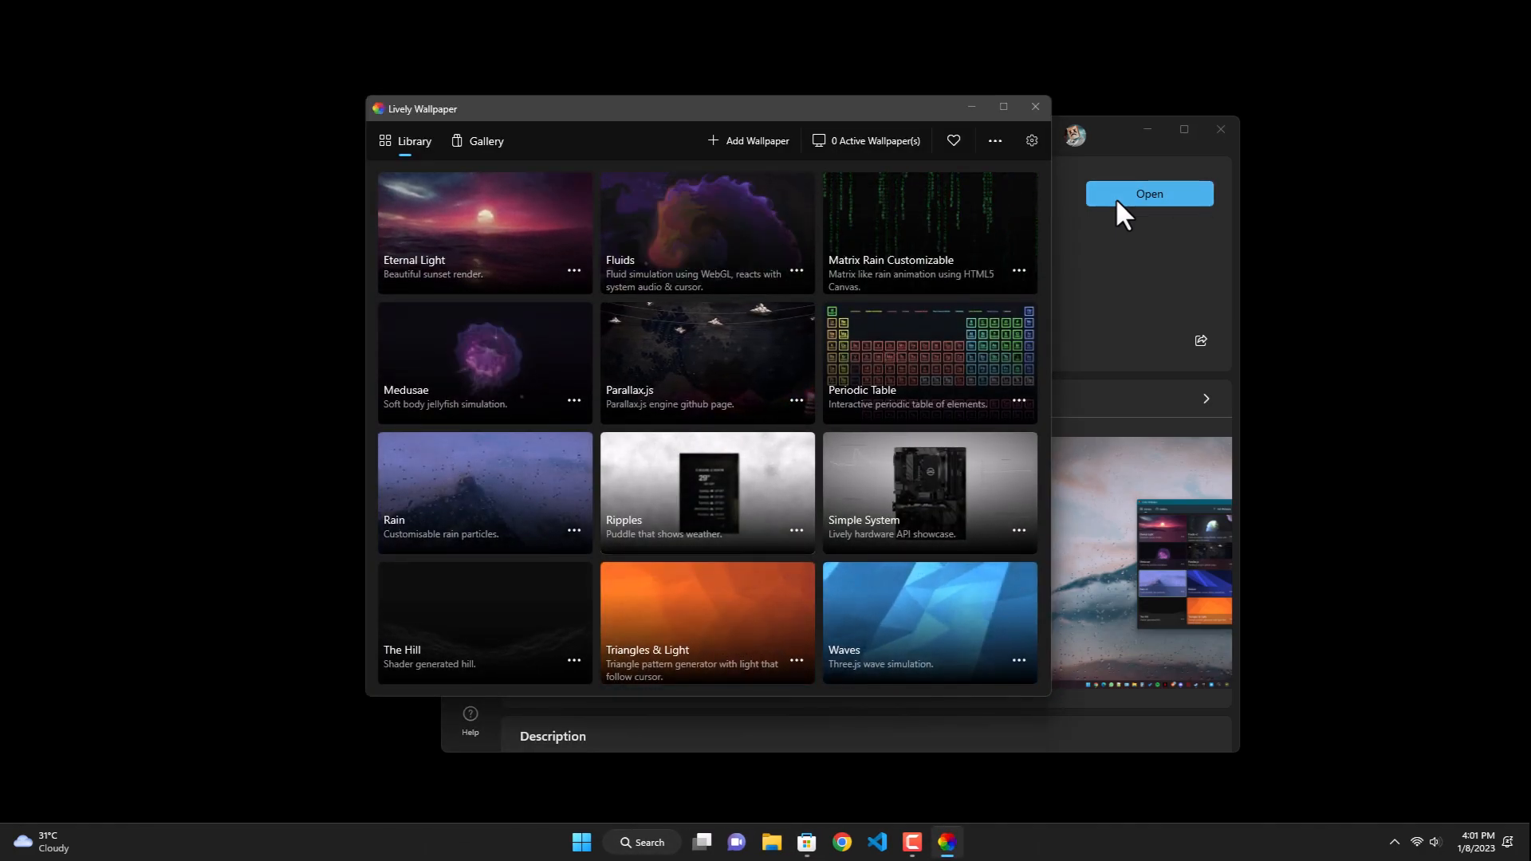
pyautogui.click(1222, 126)
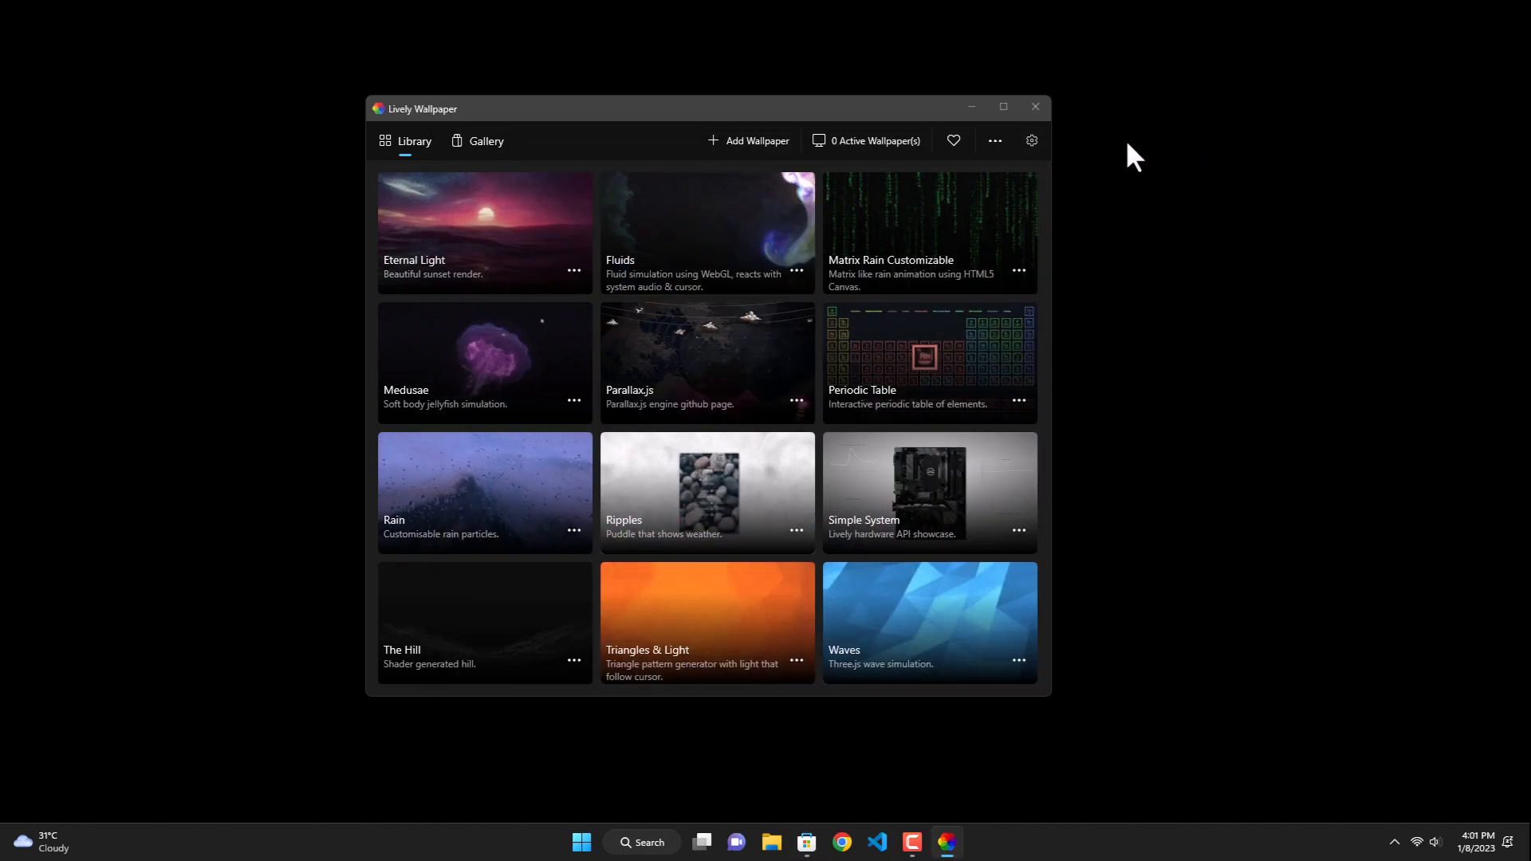
# Step: Set Lively Wallpaper's taskbar theme to Clear and return to the library
pyautogui.click(1032, 143)
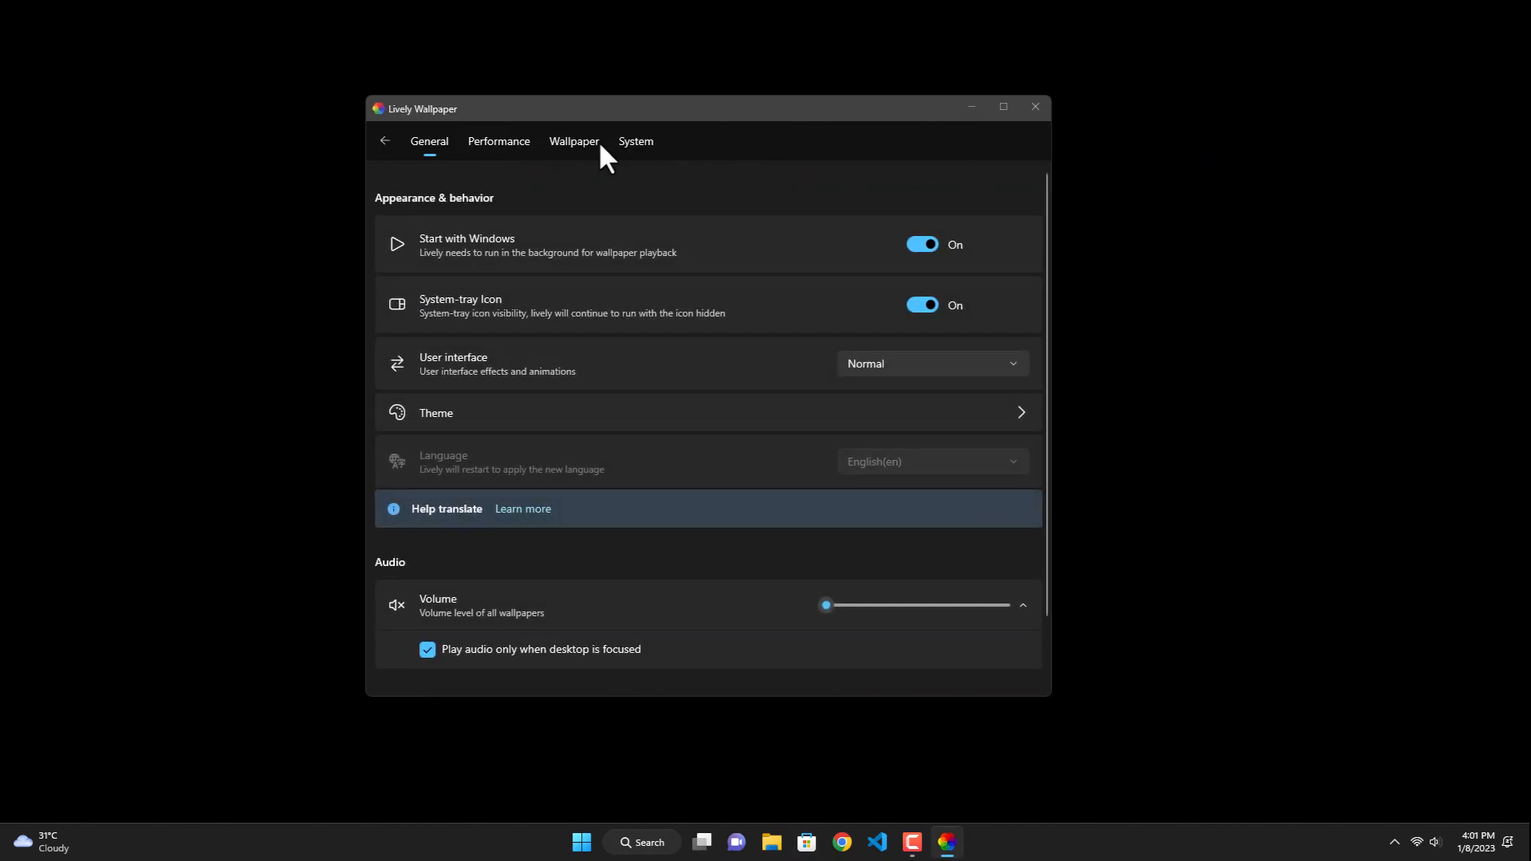
pyautogui.click(626, 142)
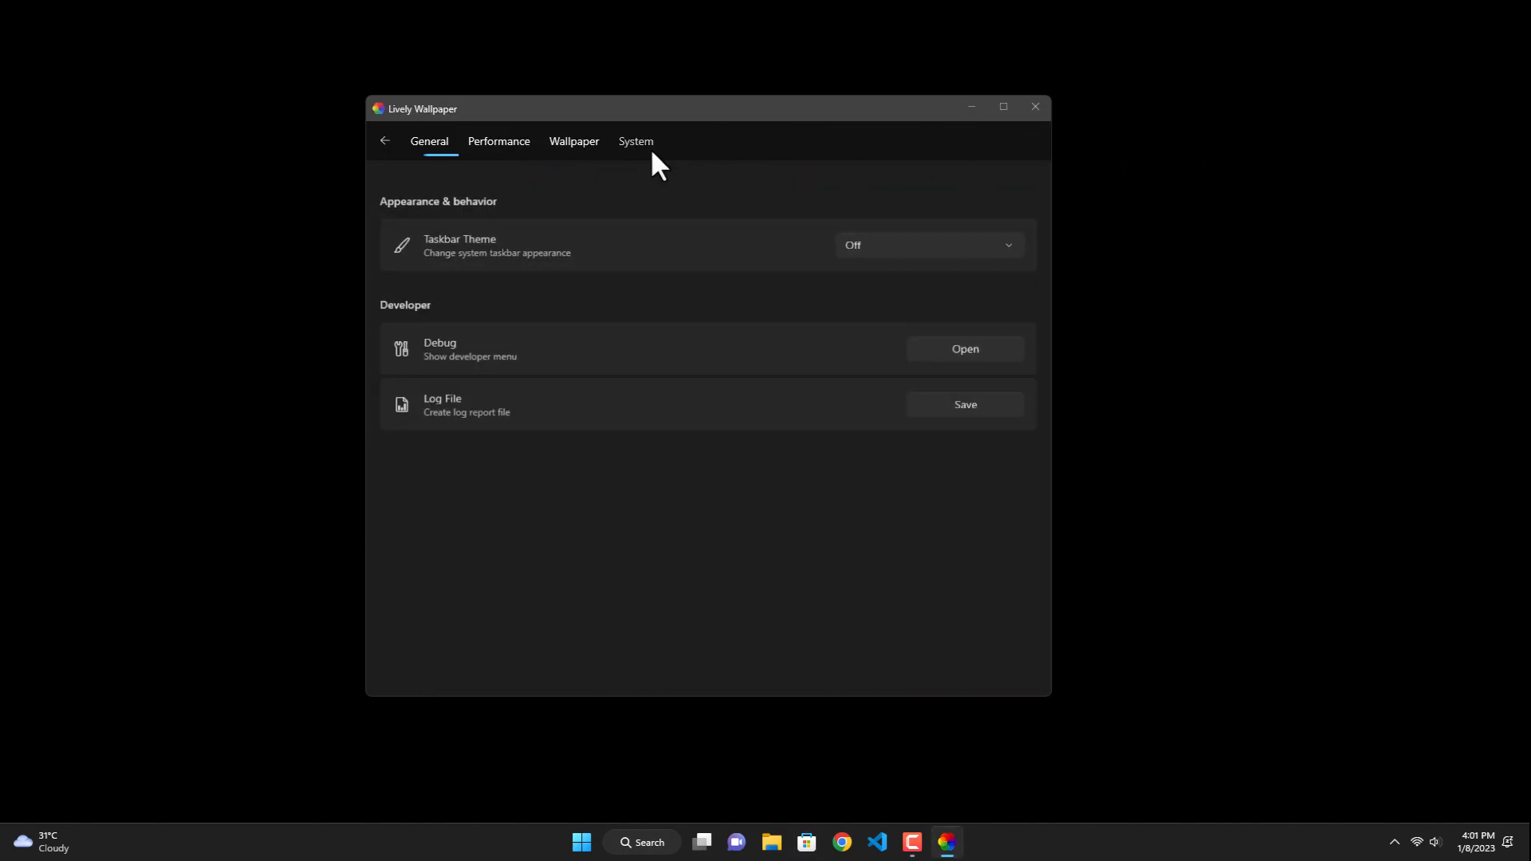
pyautogui.click(864, 244)
pyautogui.click(867, 271)
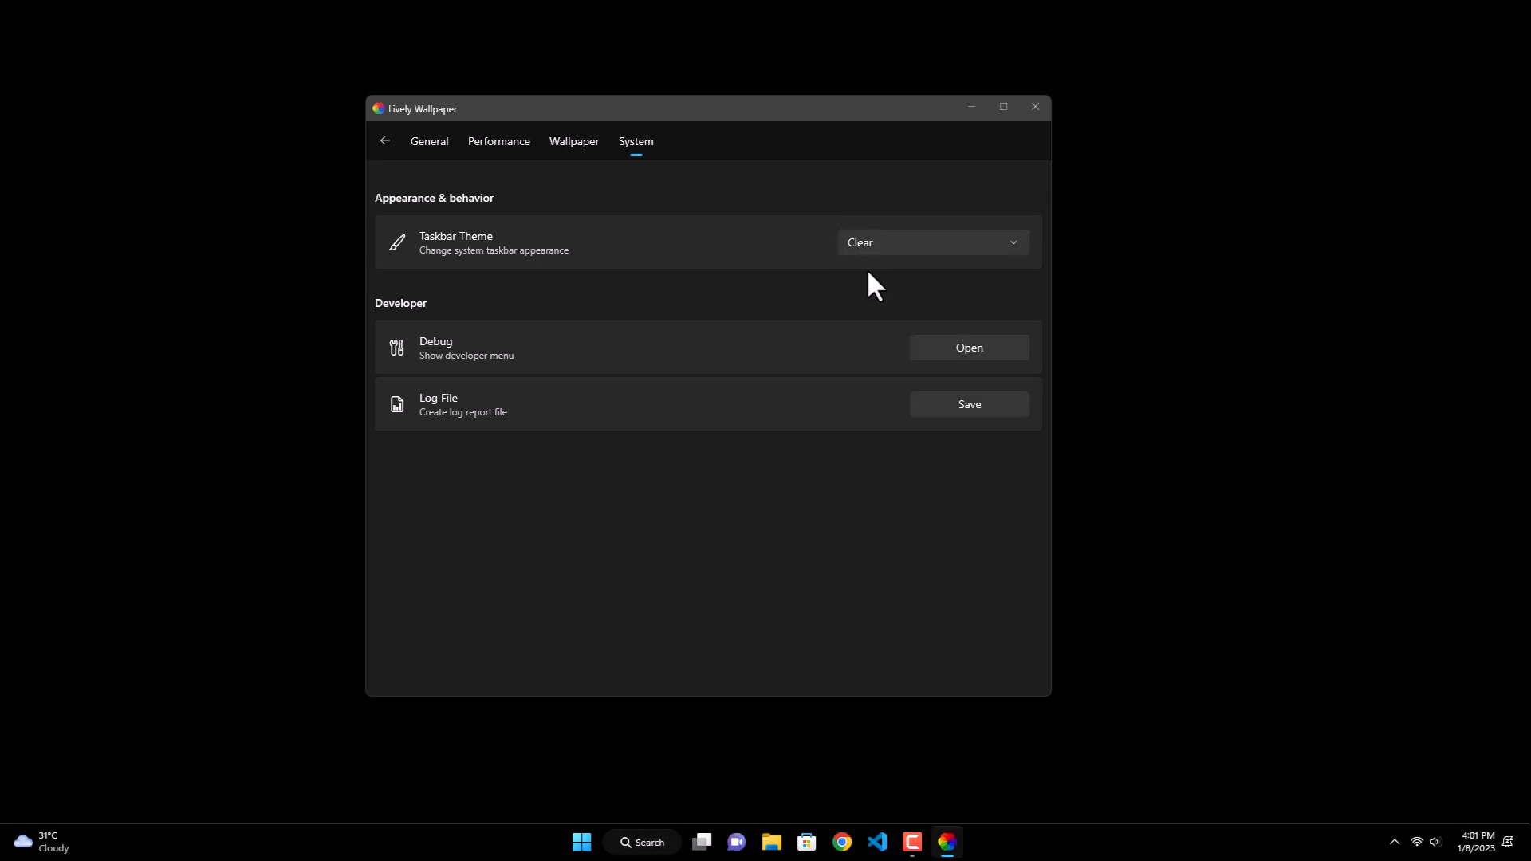
pyautogui.click(388, 143)
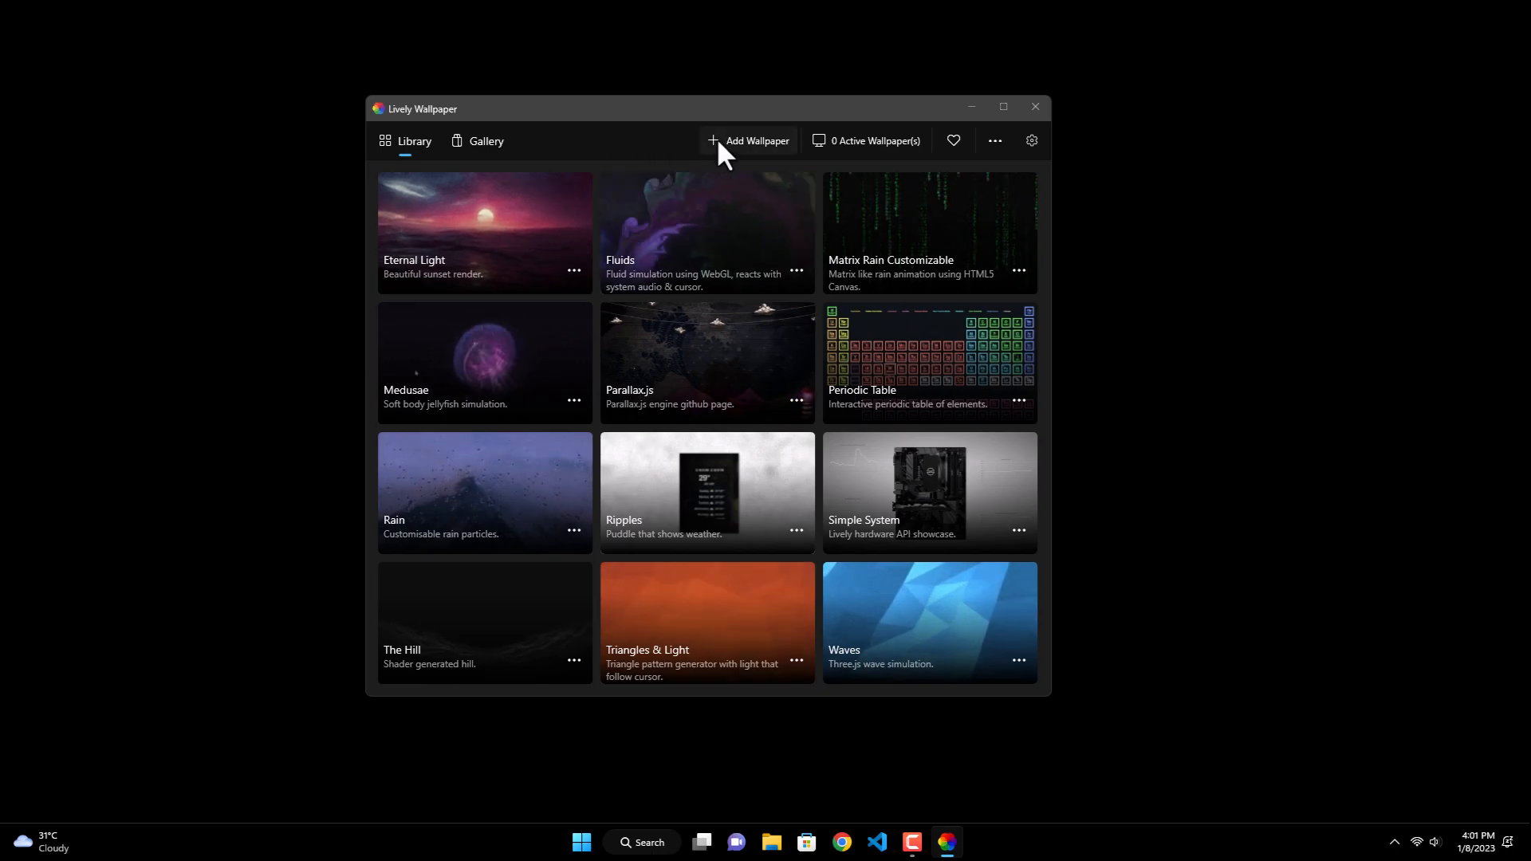
# Step: Add the video amatista-studio_37-doomsday from Downloads > Clean Desktop as the live wallpaper, keeping its title, and close Lively Wallpaper
pyautogui.click(725, 140)
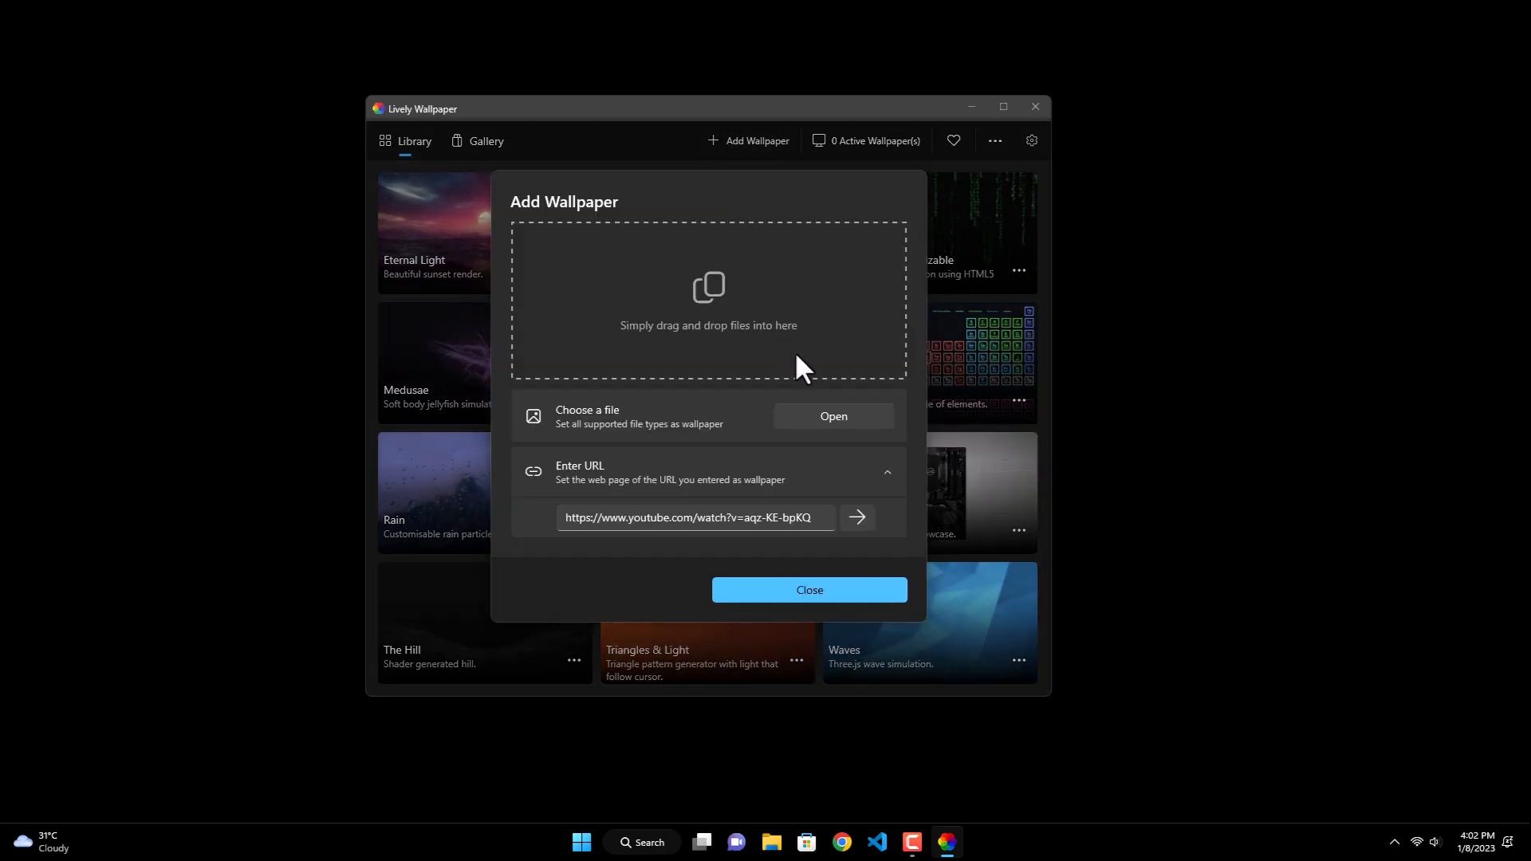
pyautogui.click(813, 413)
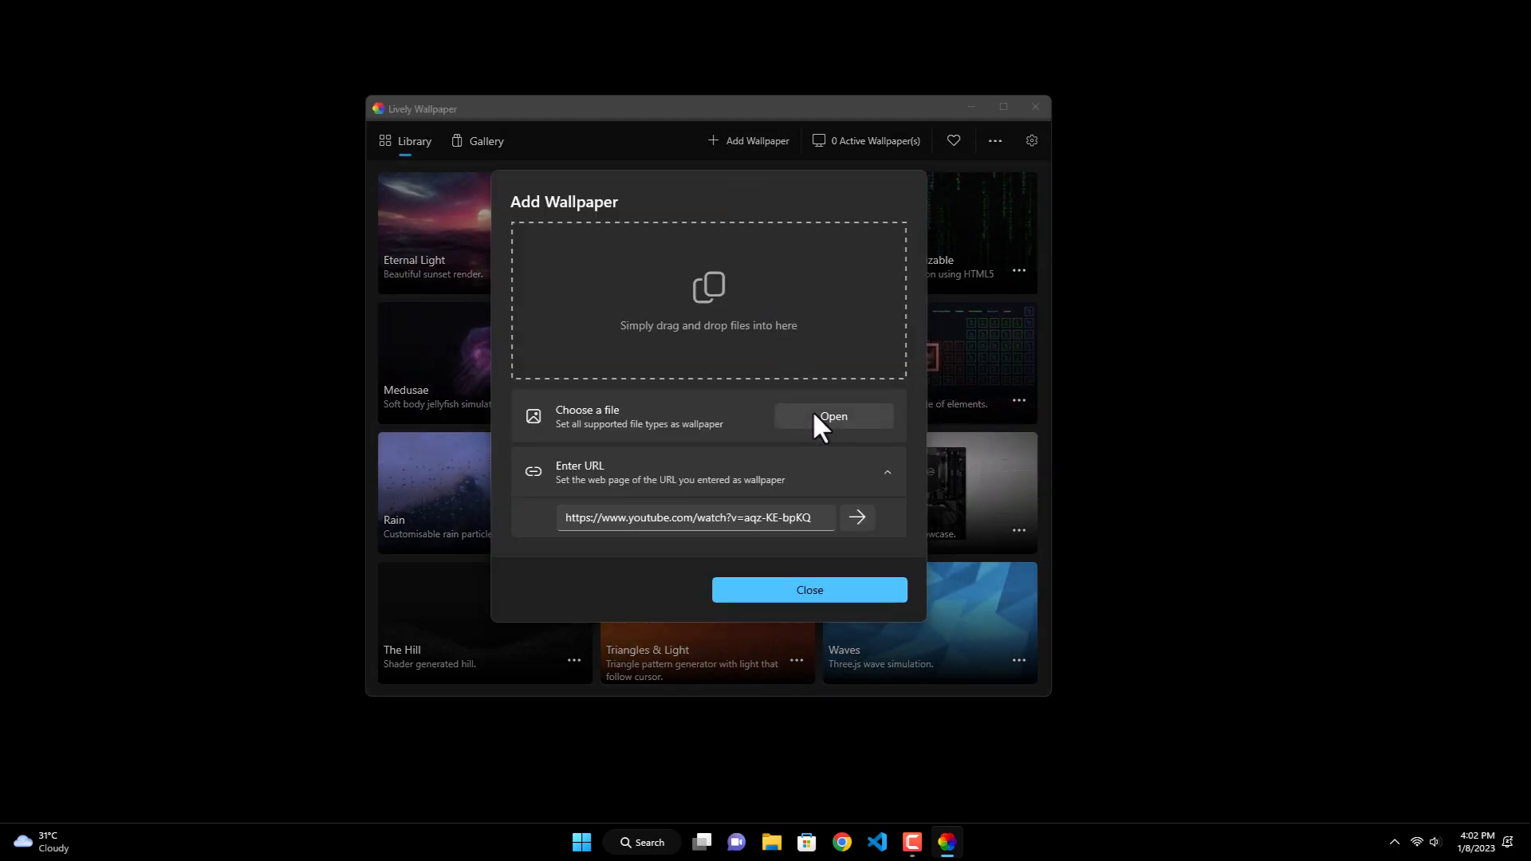
pyautogui.click(431, 280)
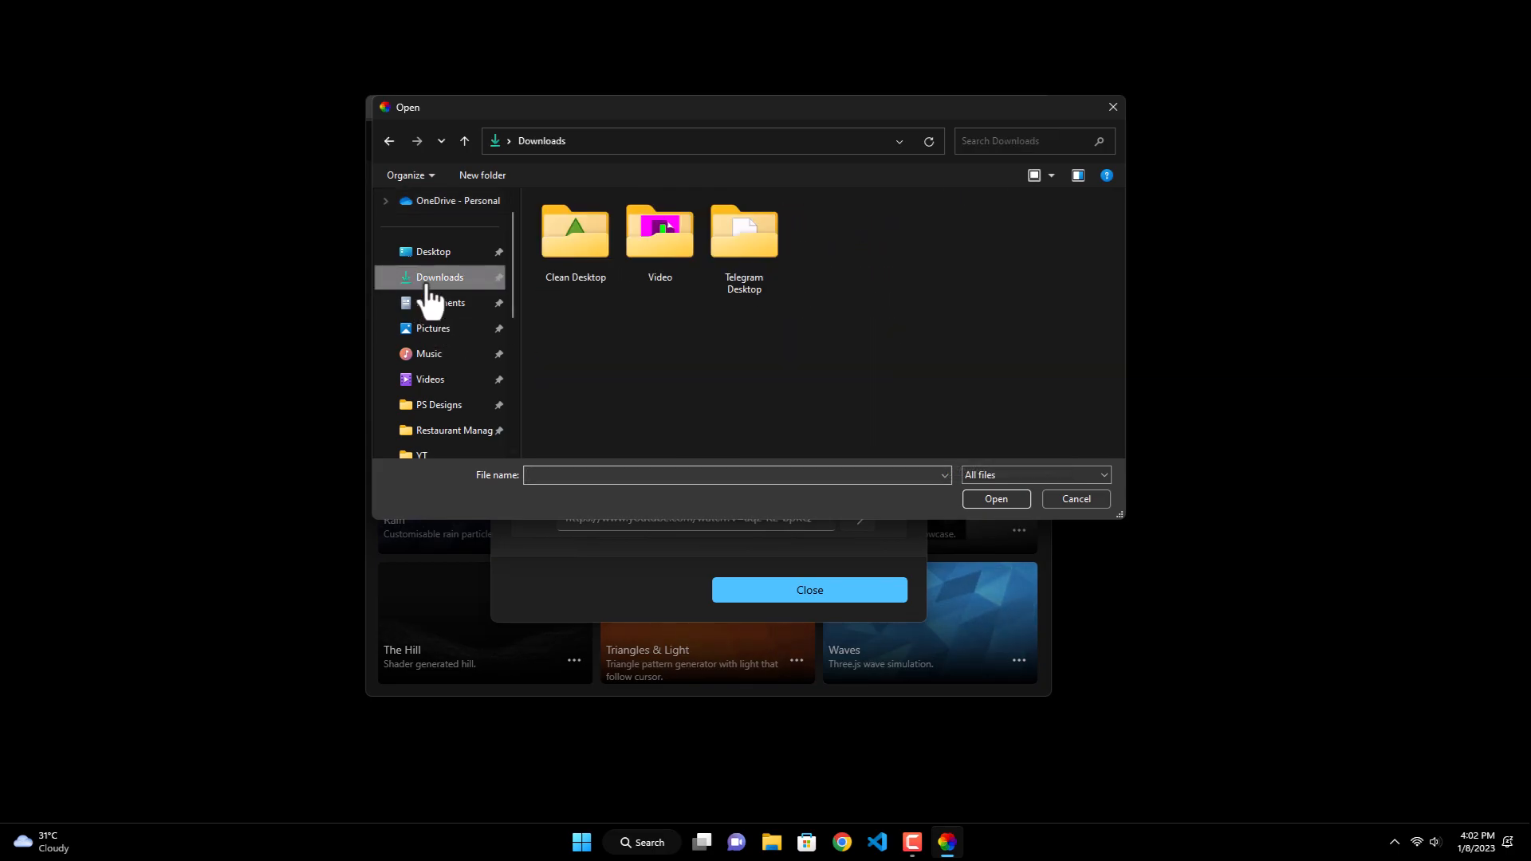
pyautogui.doubleClick(586, 252)
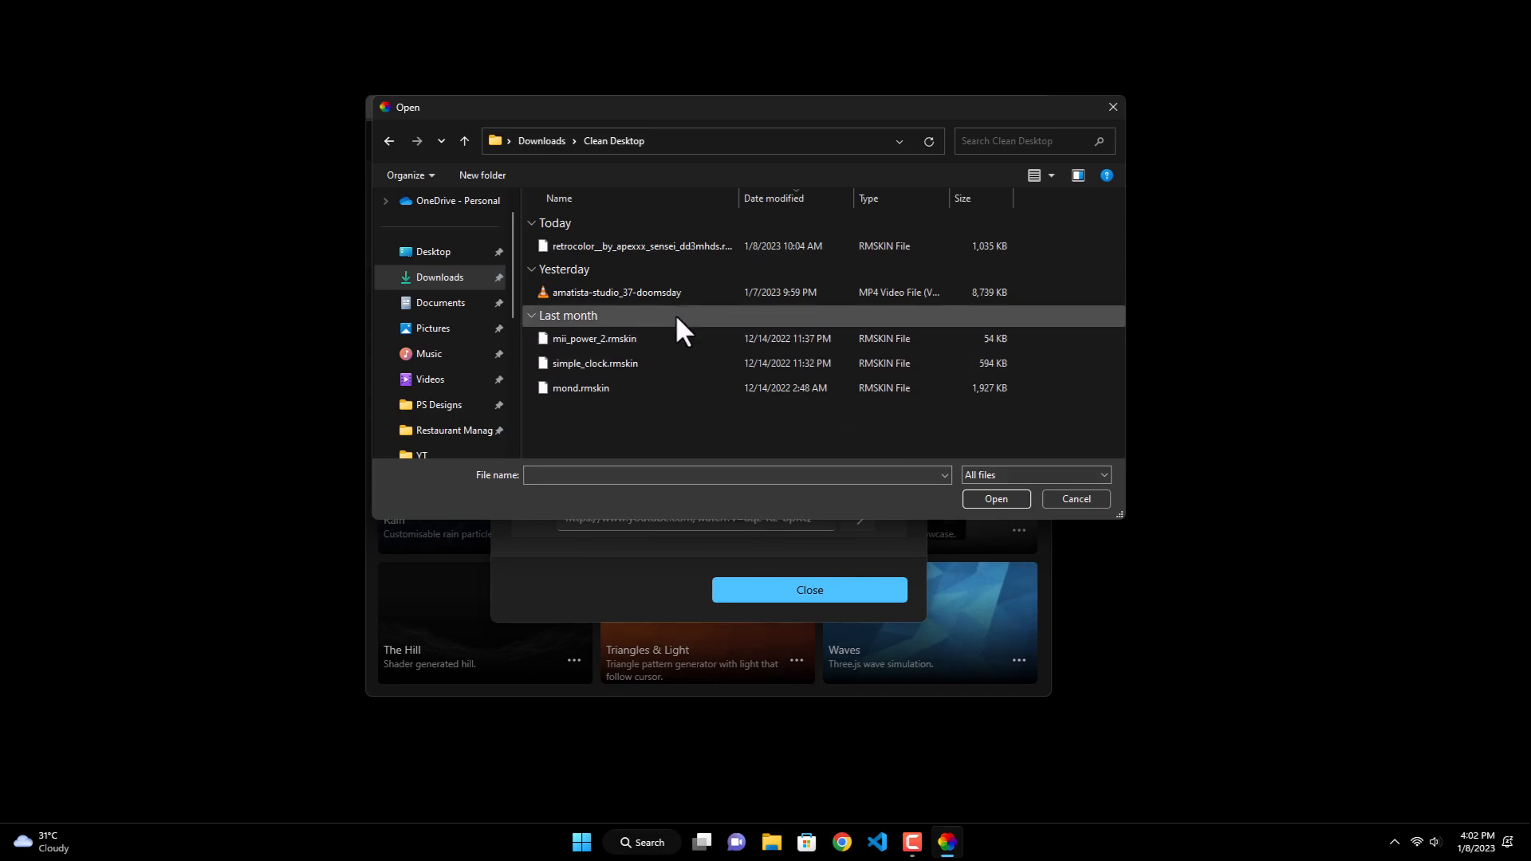
pyautogui.doubleClick(688, 293)
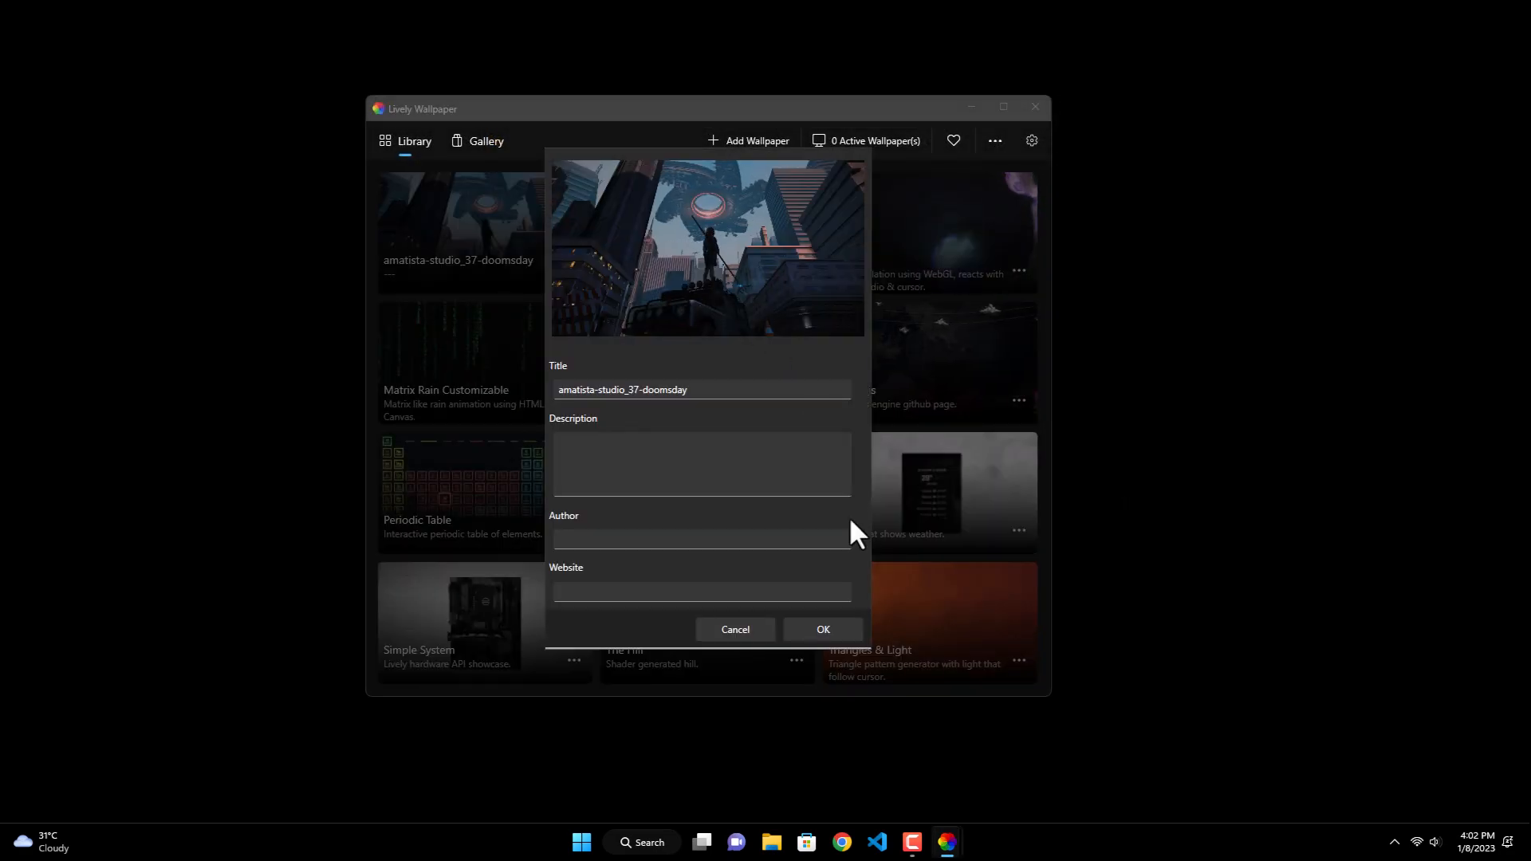
pyautogui.click(819, 634)
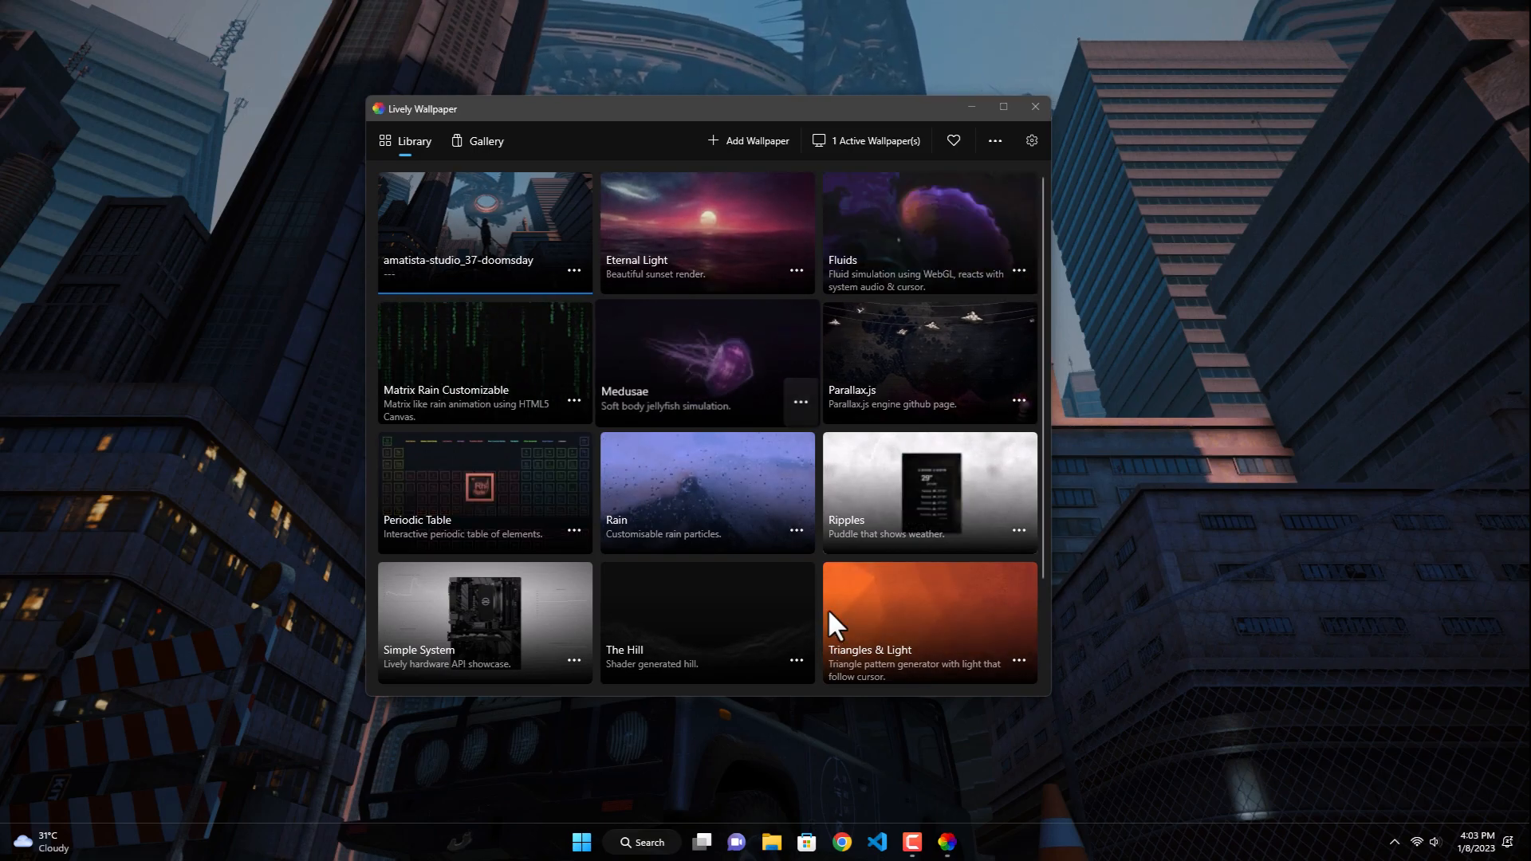
pyautogui.click(1025, 110)
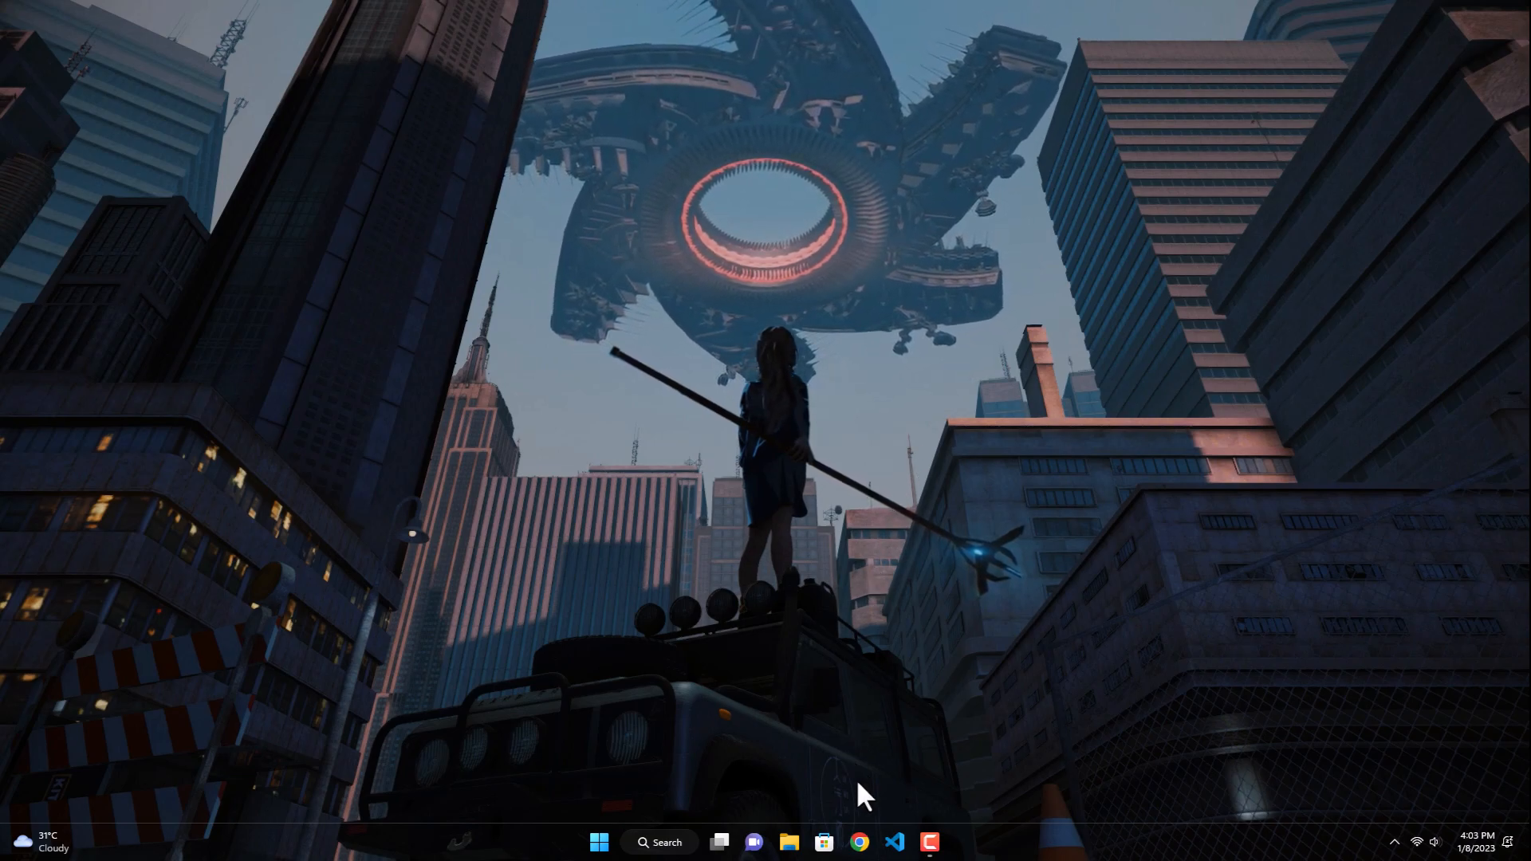
# Step: In a guest Chrome window, search for "rainmeter download" and open the official rainmeter.net site
pyautogui.click(860, 842)
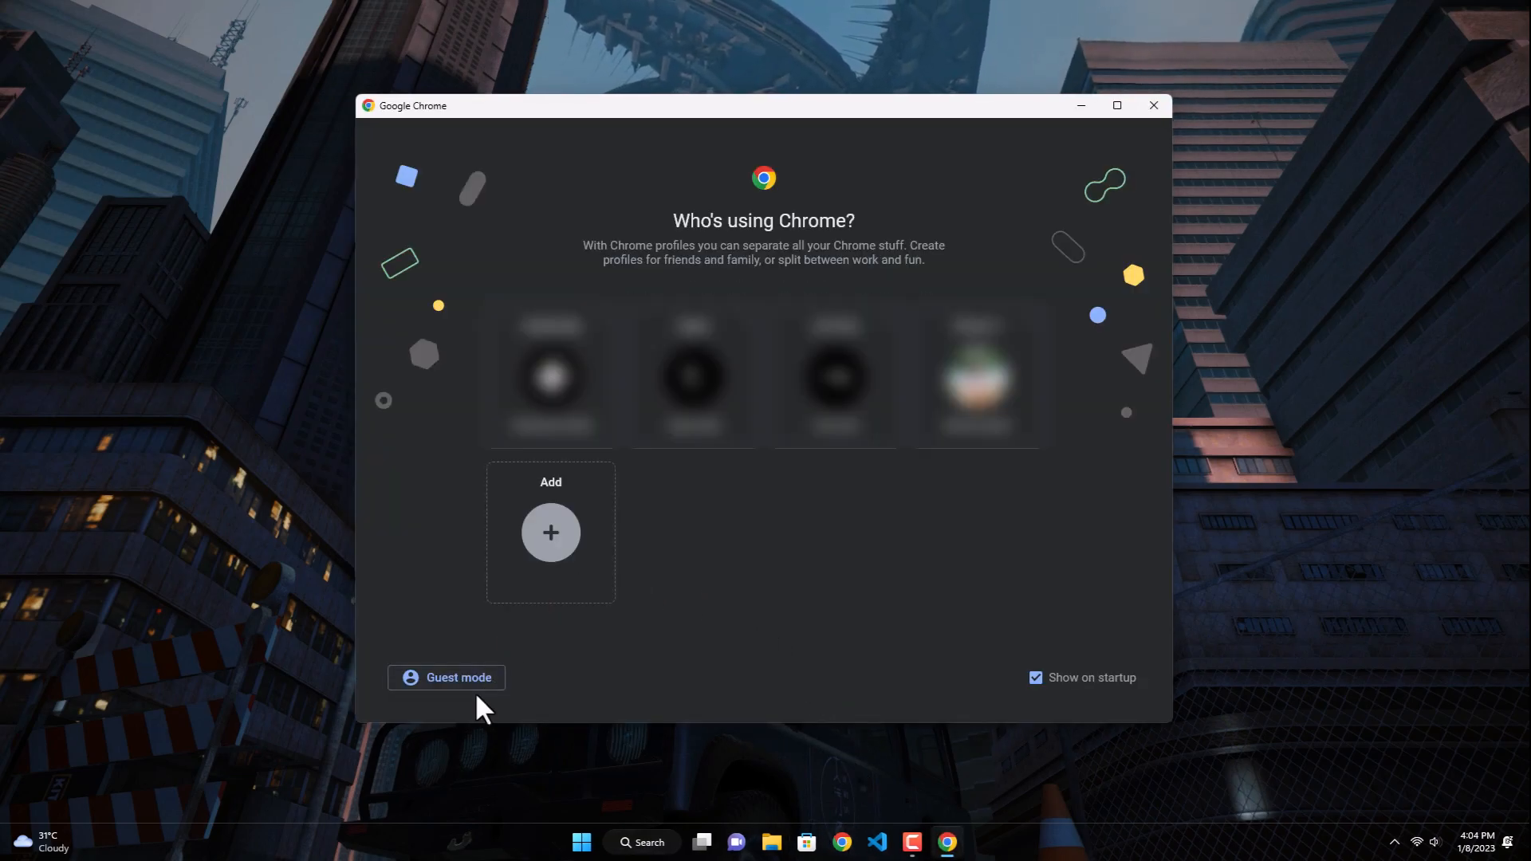
pyautogui.click(484, 691)
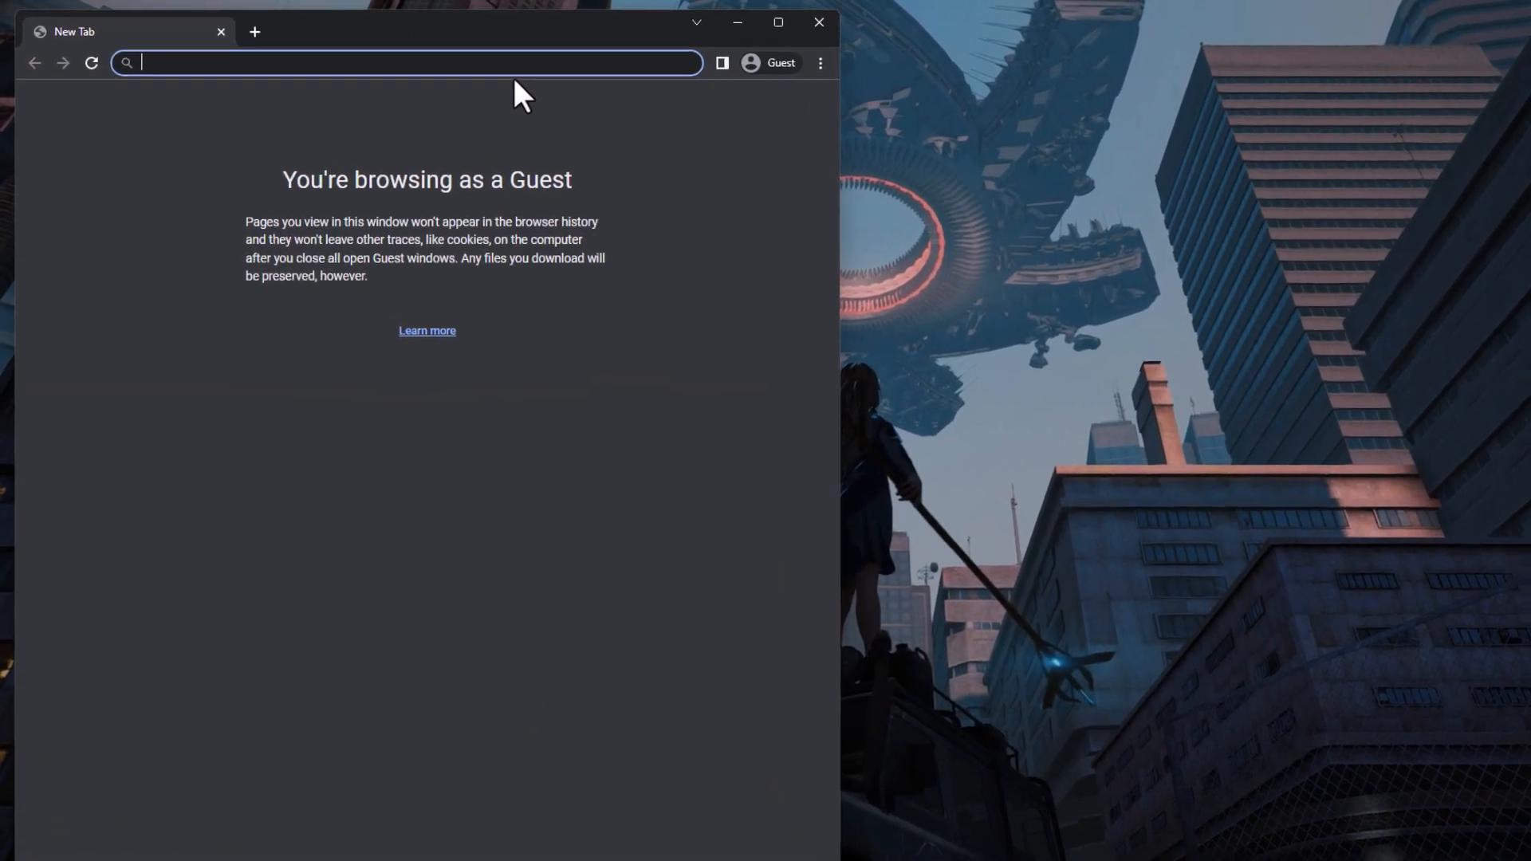
pyautogui.write('rainmeter downlo')
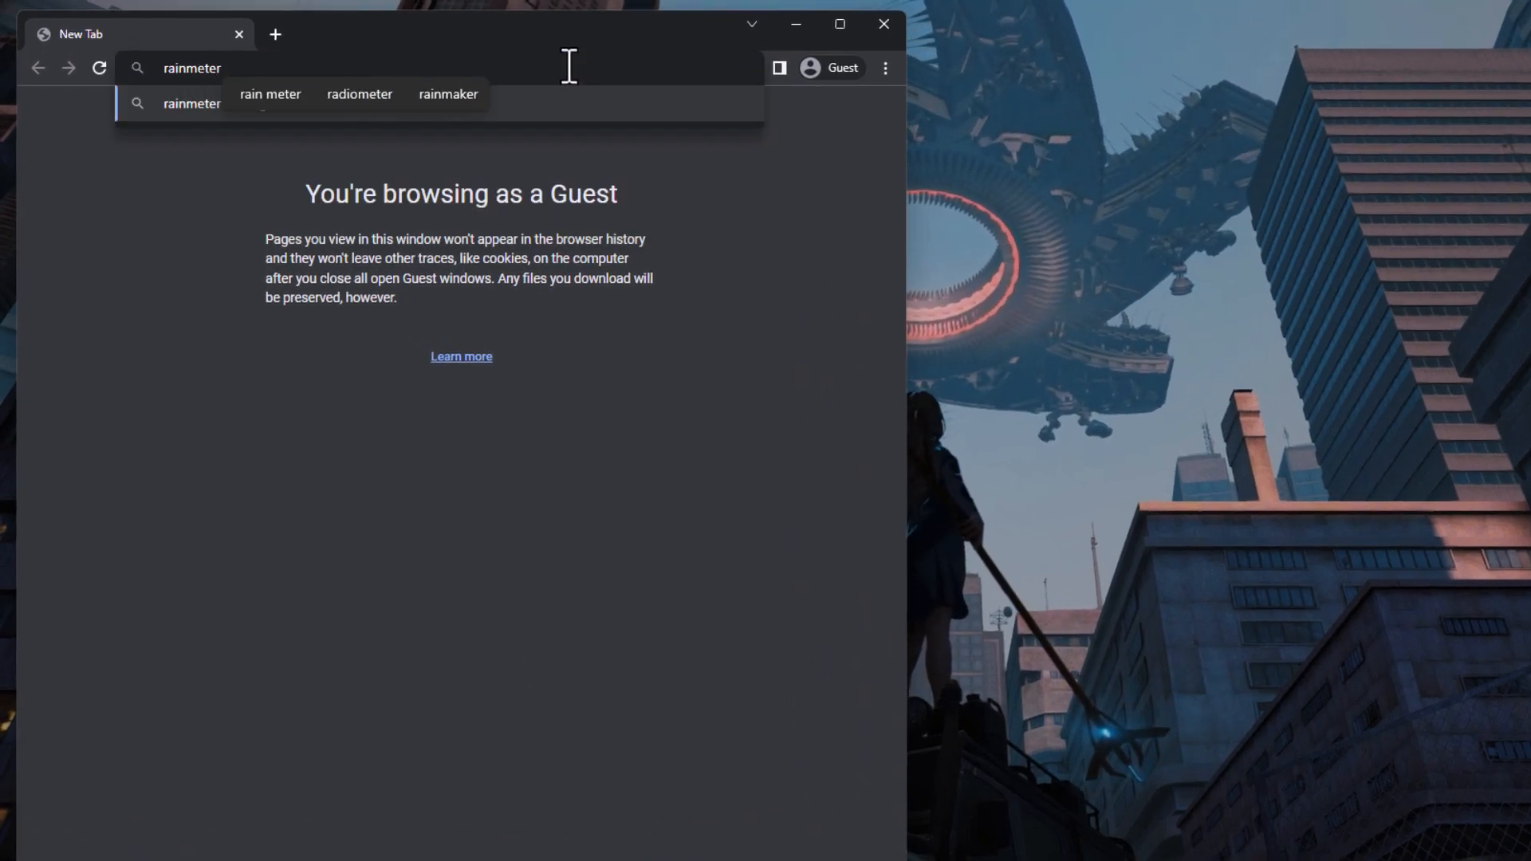
pyautogui.write('ad')
pyautogui.press('Return')
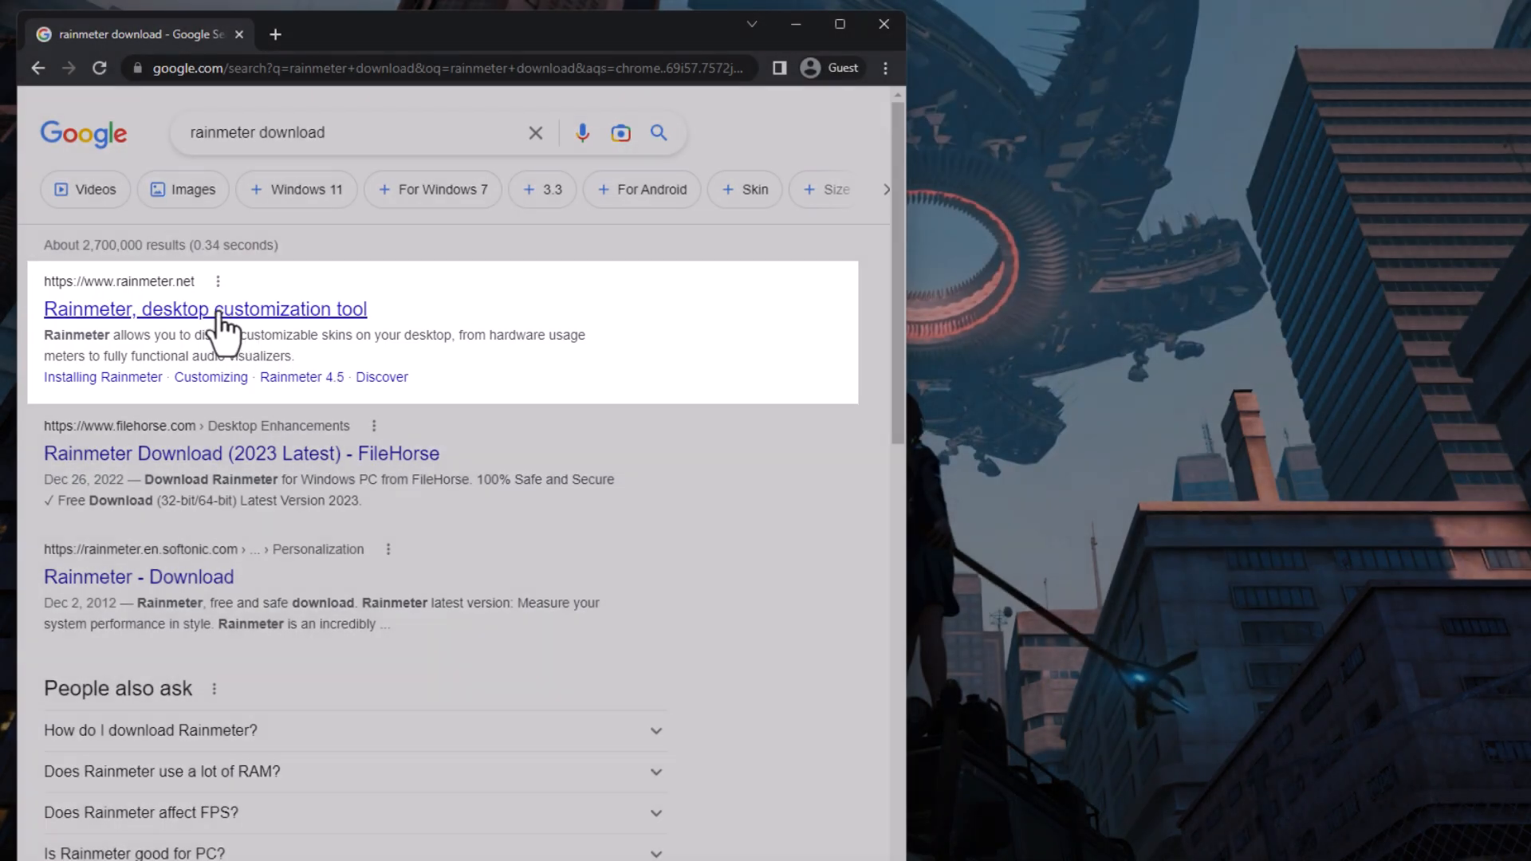
pyautogui.click(218, 312)
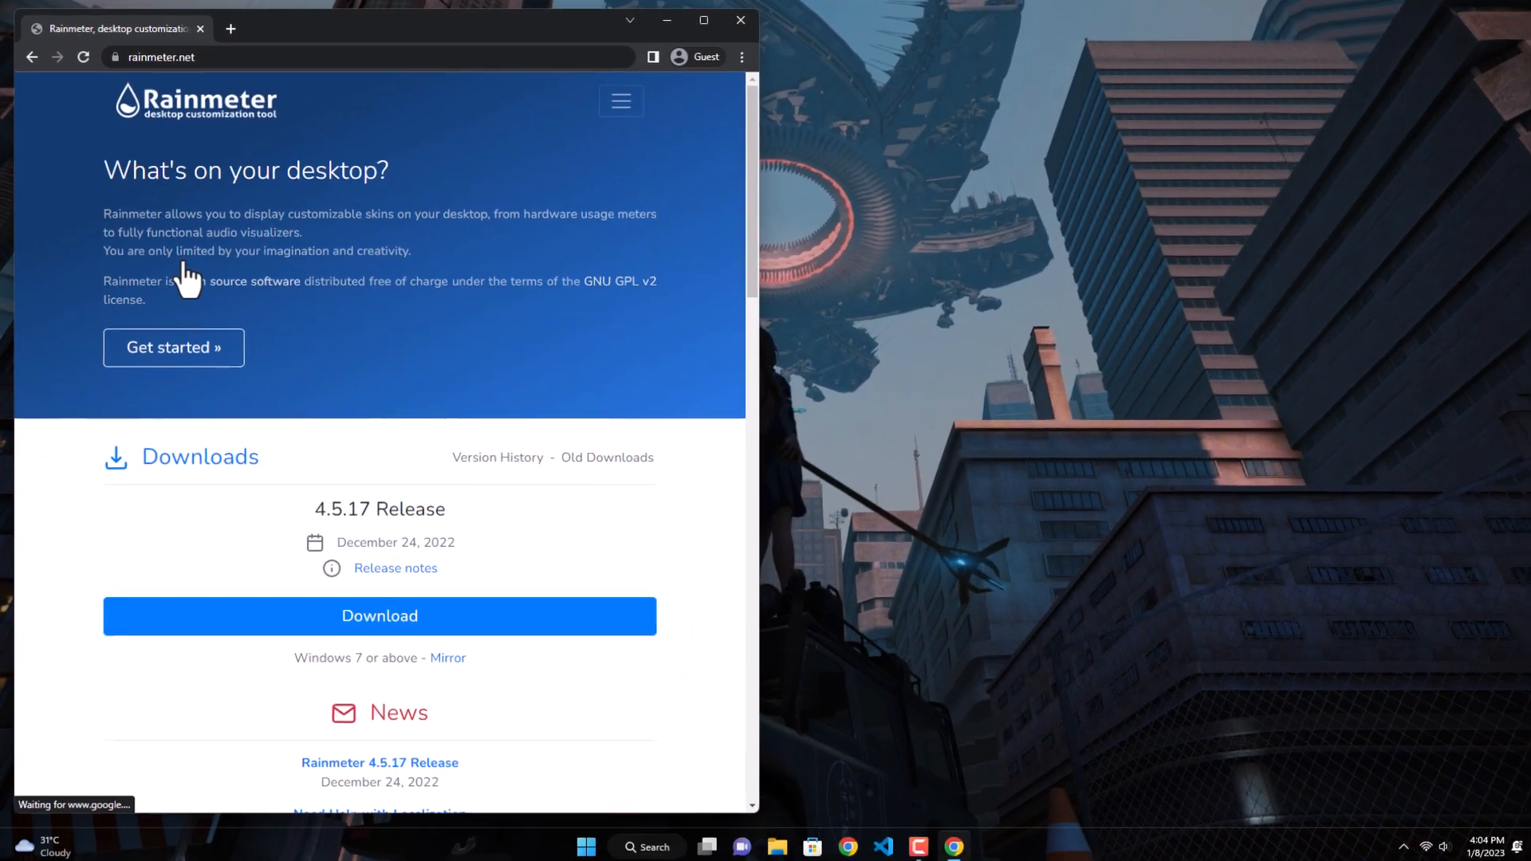
# Step: Download Rainmeter 4.5.17 and install it in English with the standard installation, finishing with Run Rainmeter enabled
pyautogui.click(241, 616)
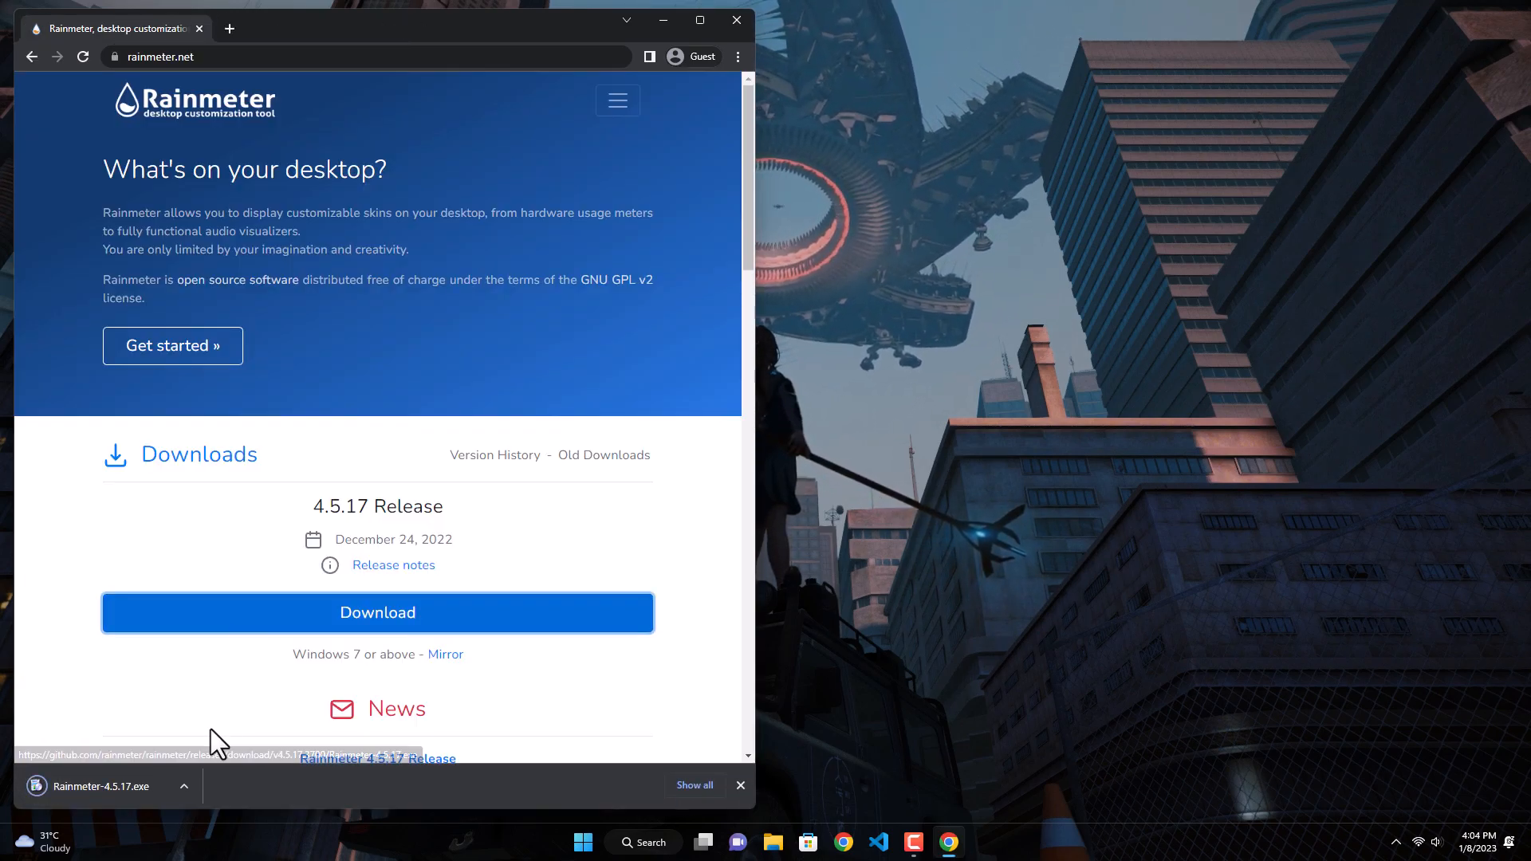
pyautogui.click(161, 791)
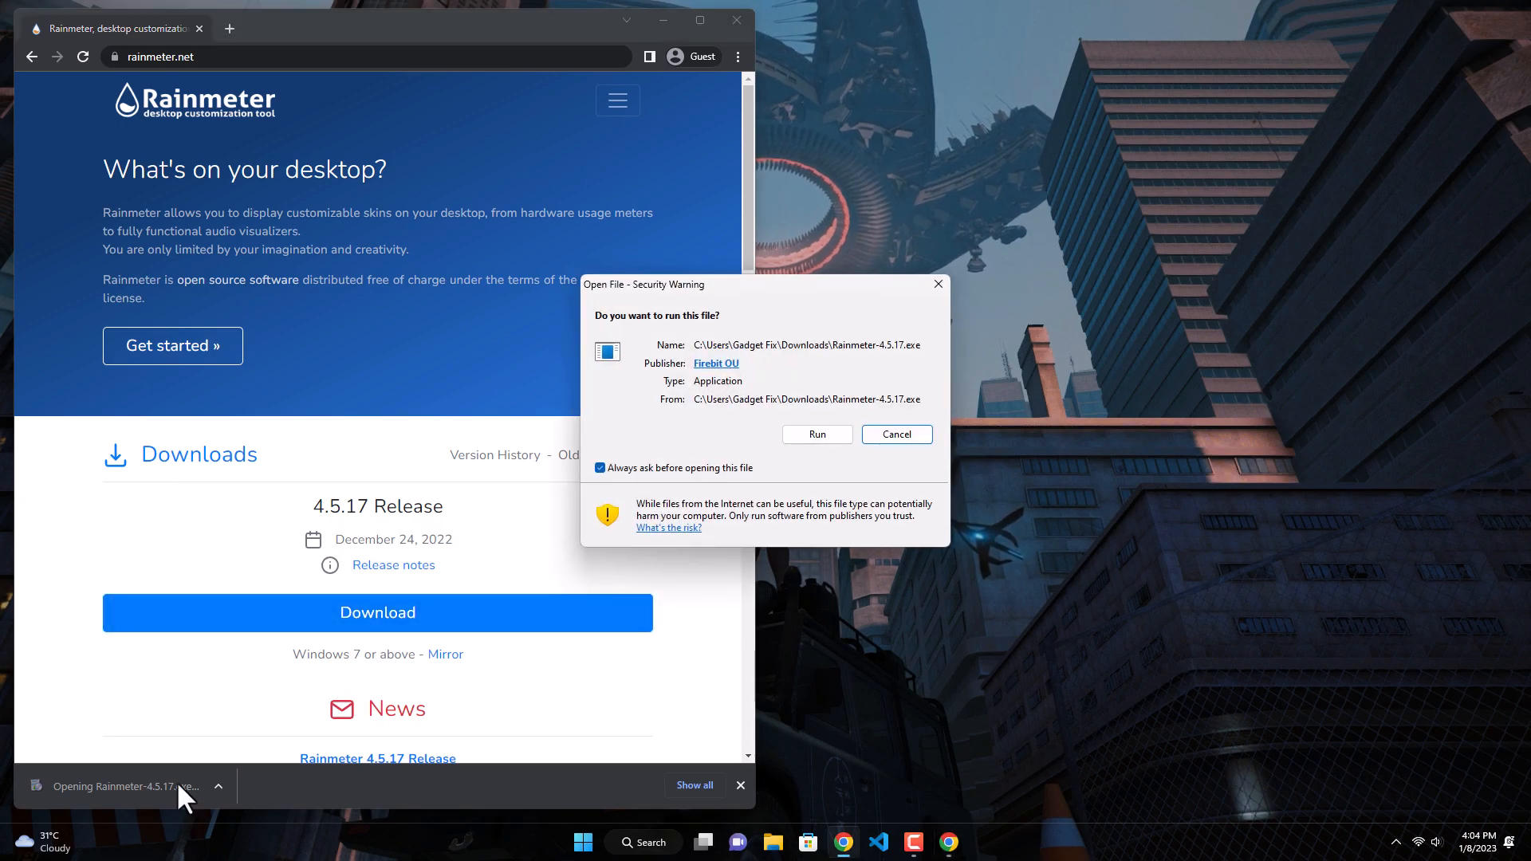
pyautogui.click(835, 441)
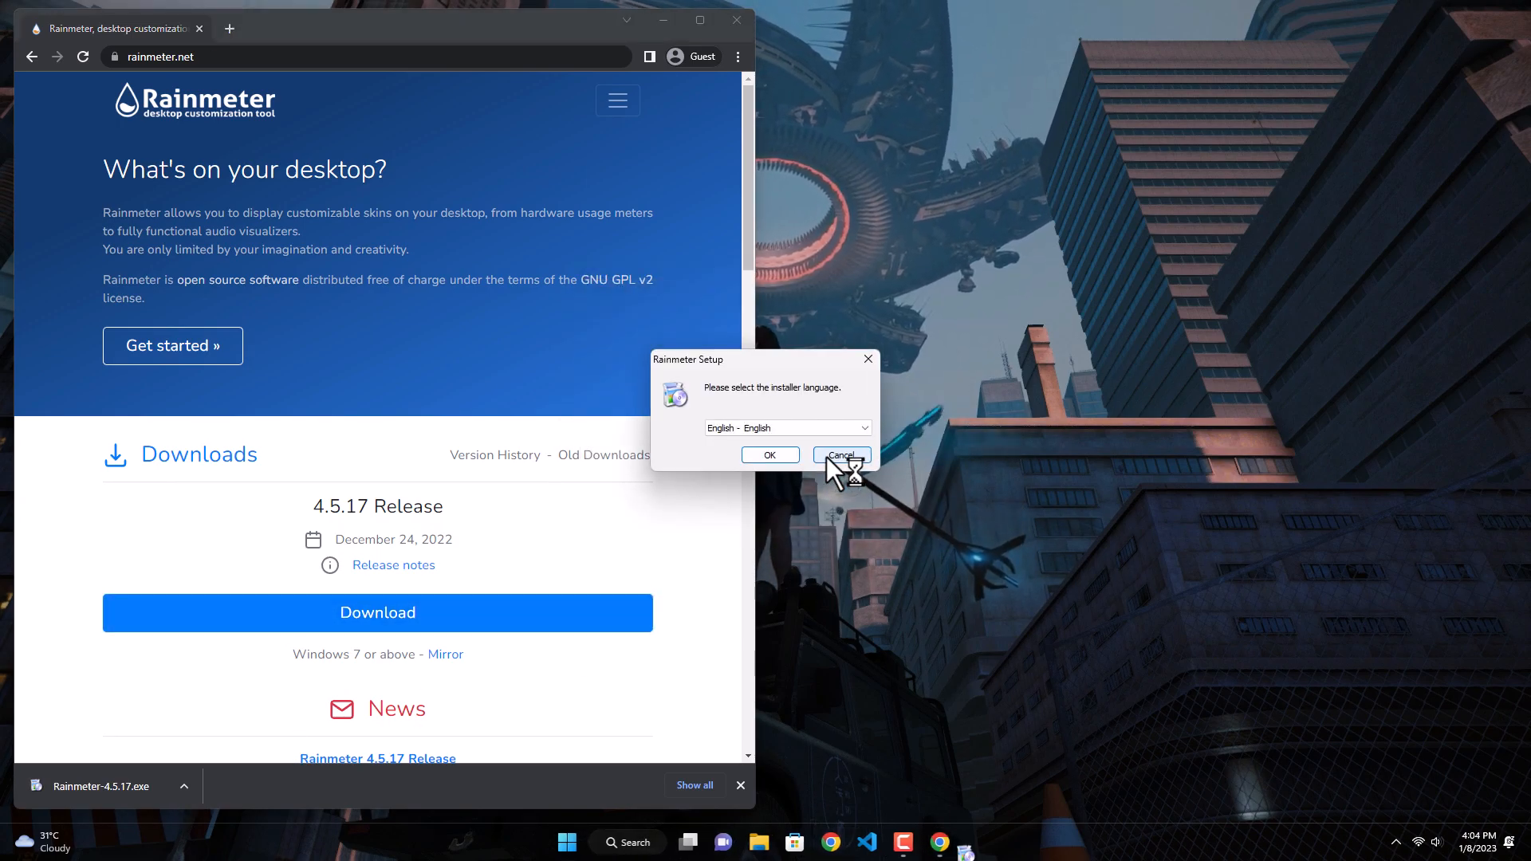
pyautogui.click(787, 454)
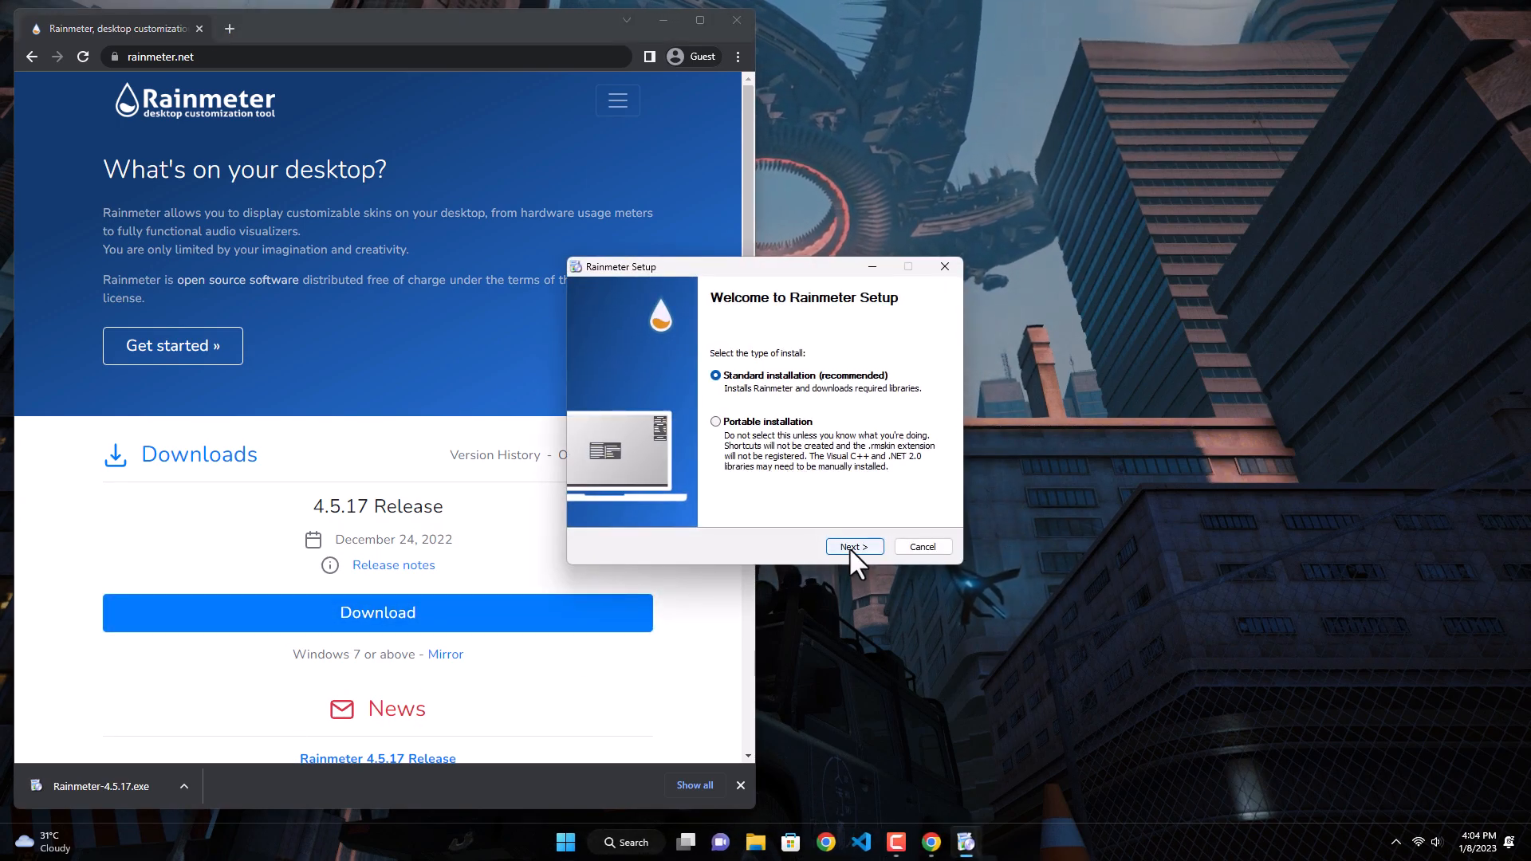
pyautogui.click(849, 547)
pyautogui.click(849, 547)
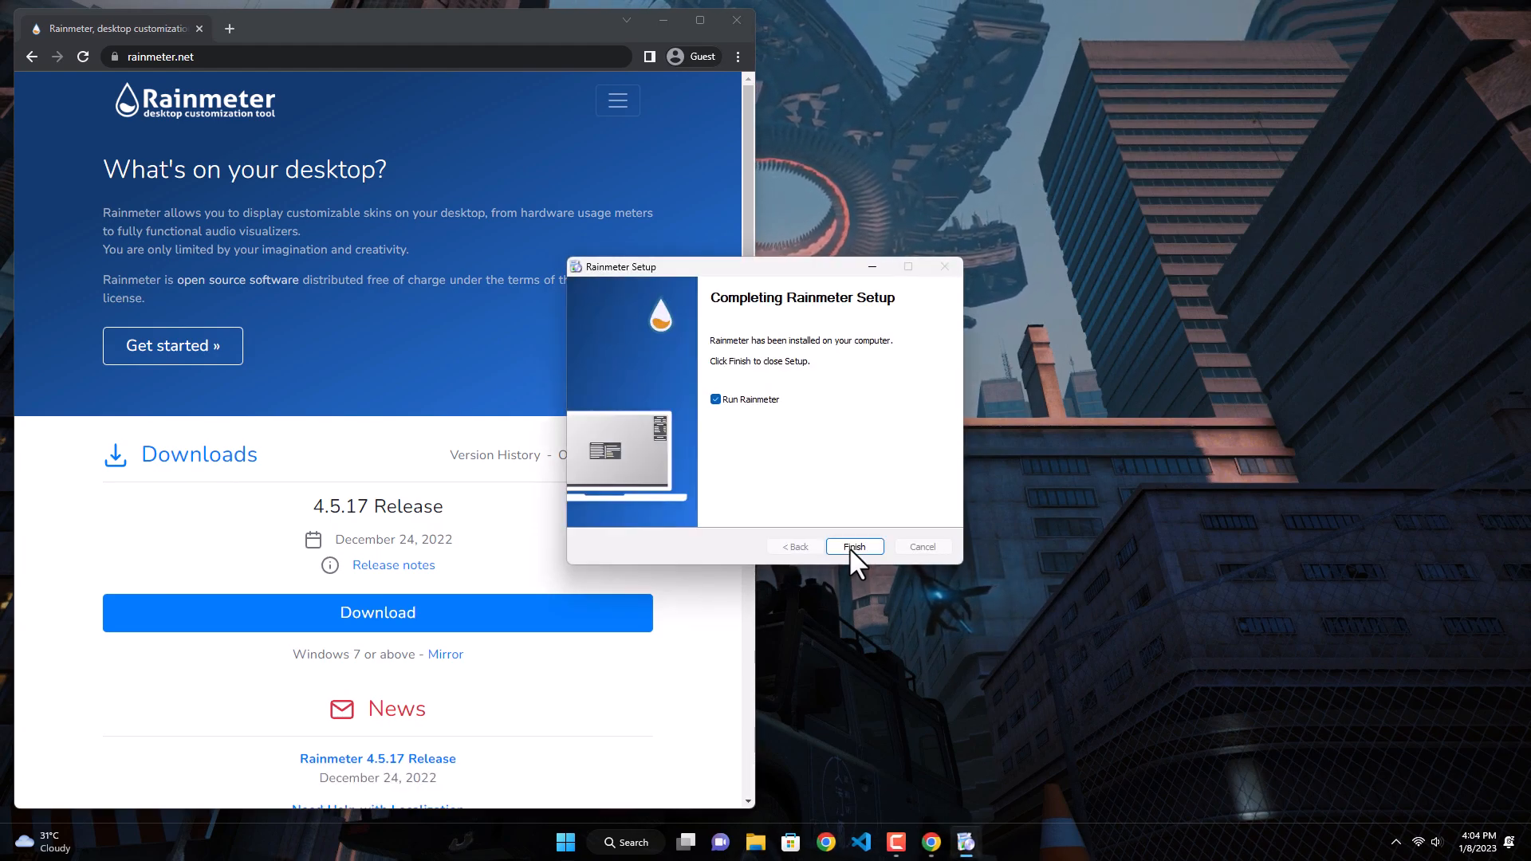
pyautogui.click(843, 547)
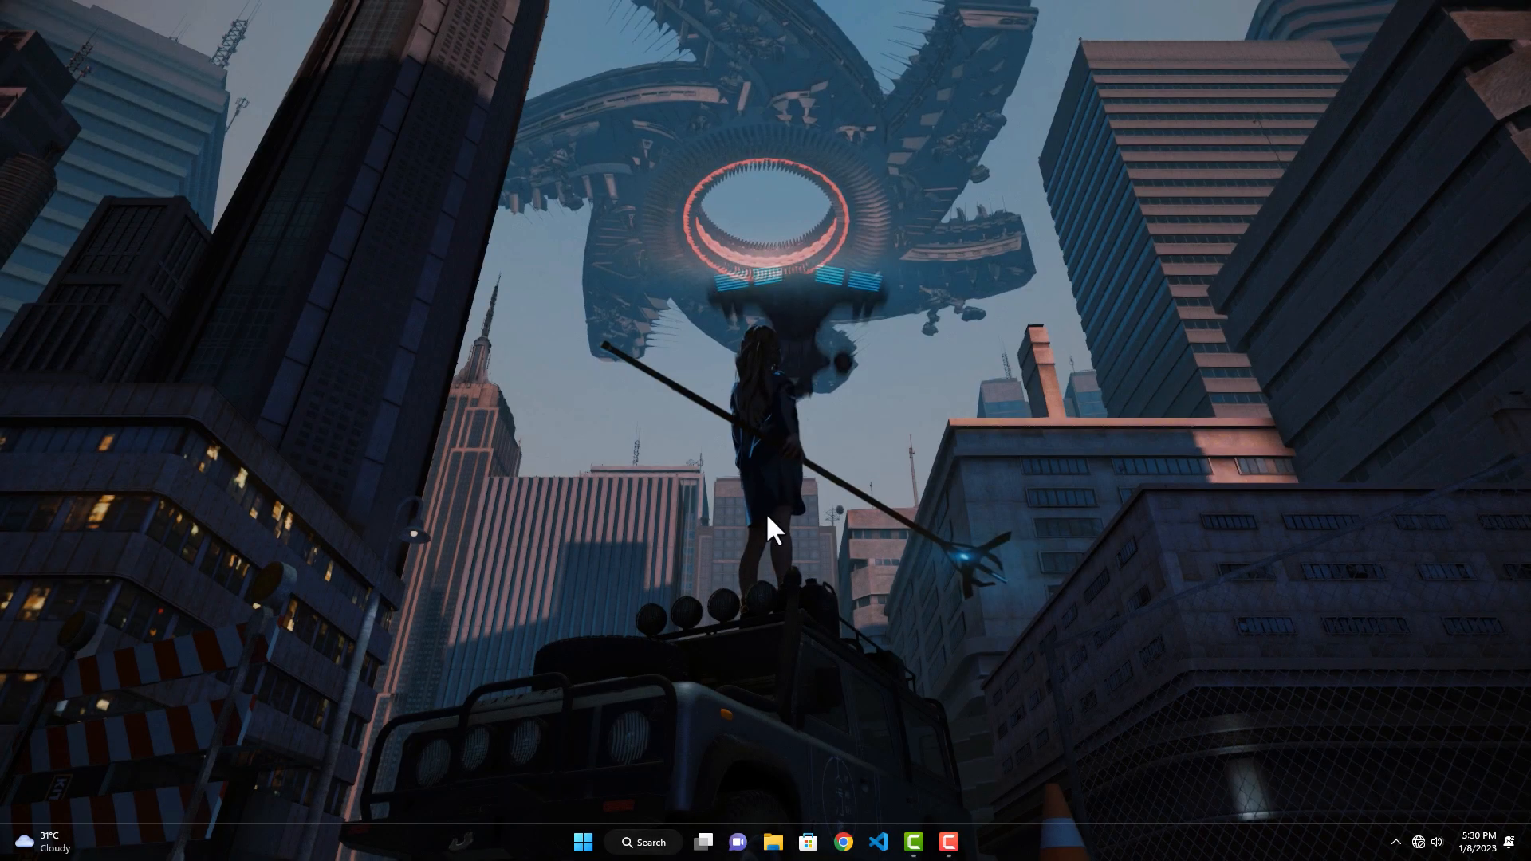
# Step: Install the mond skin from Downloads > Clean Desktop with its included layout, and close the skin's settings and the folder window
pyautogui.click(773, 842)
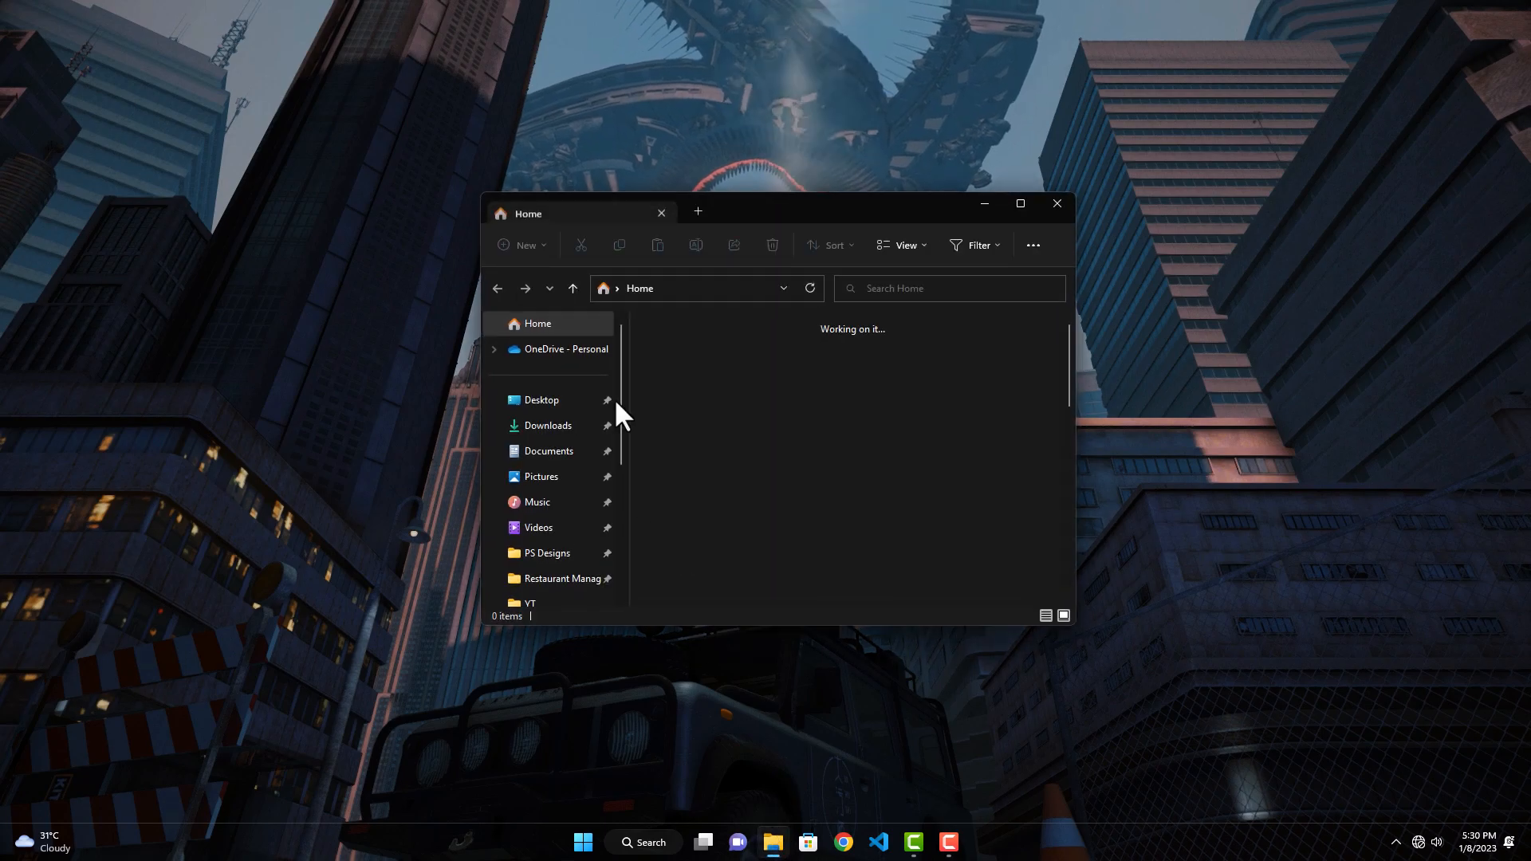
pyautogui.click(594, 425)
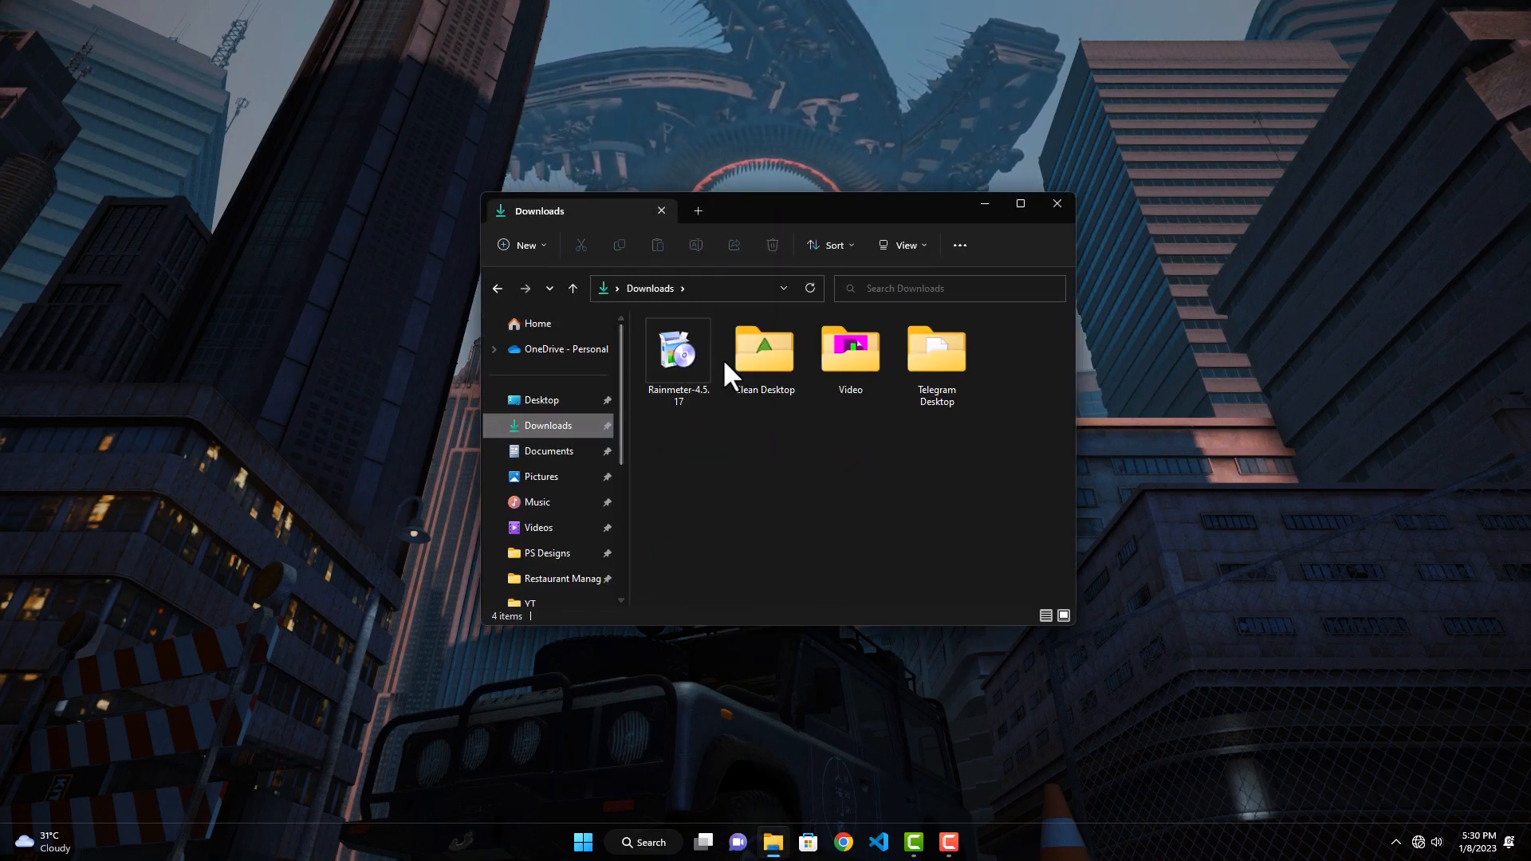
pyautogui.doubleClick(750, 358)
pyautogui.doubleClick(1016, 373)
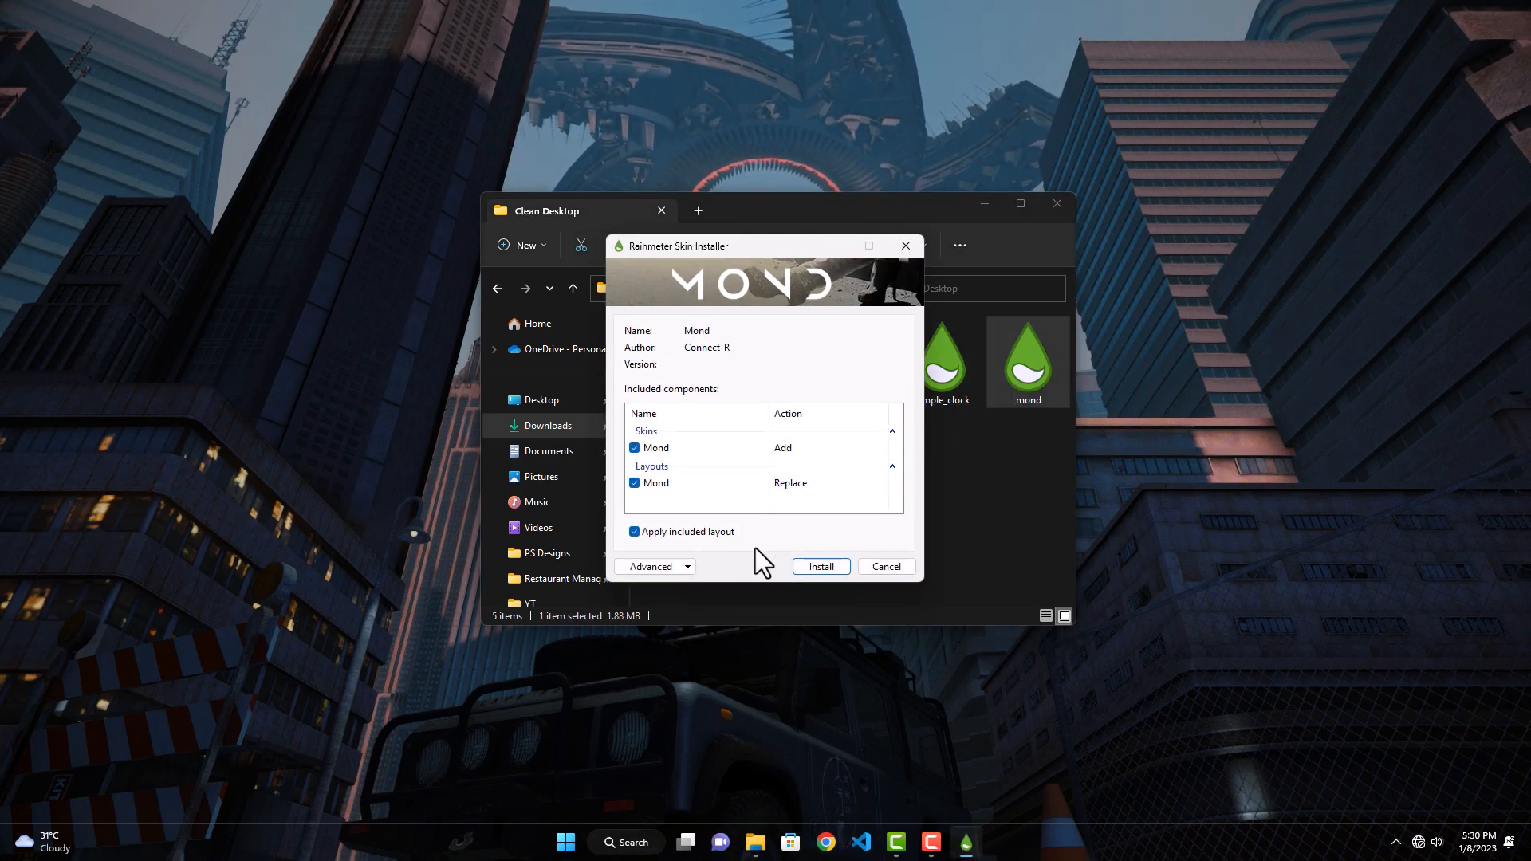
pyautogui.click(813, 569)
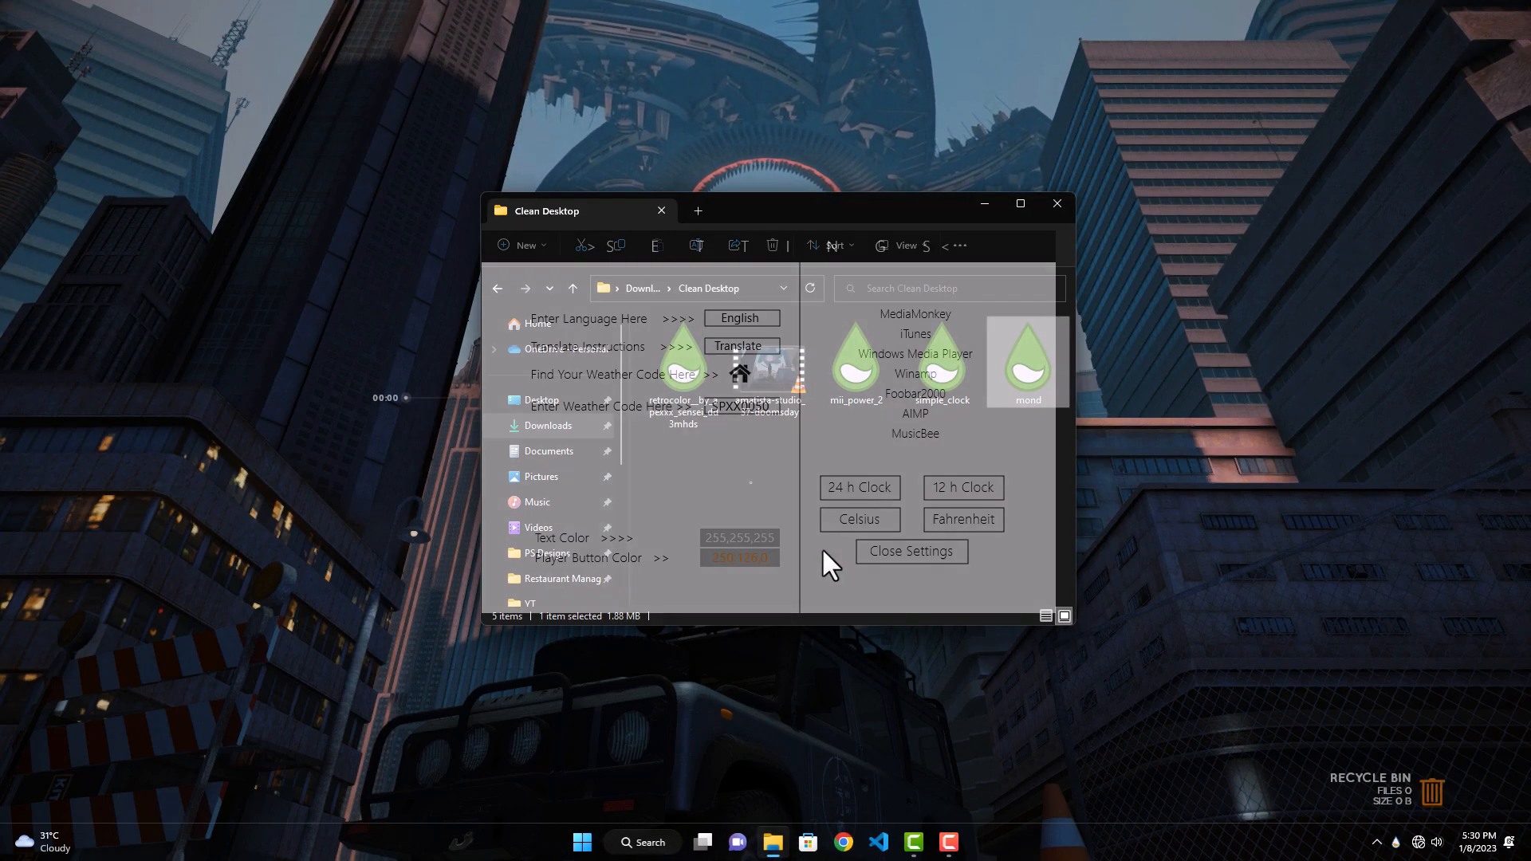
pyautogui.click(888, 551)
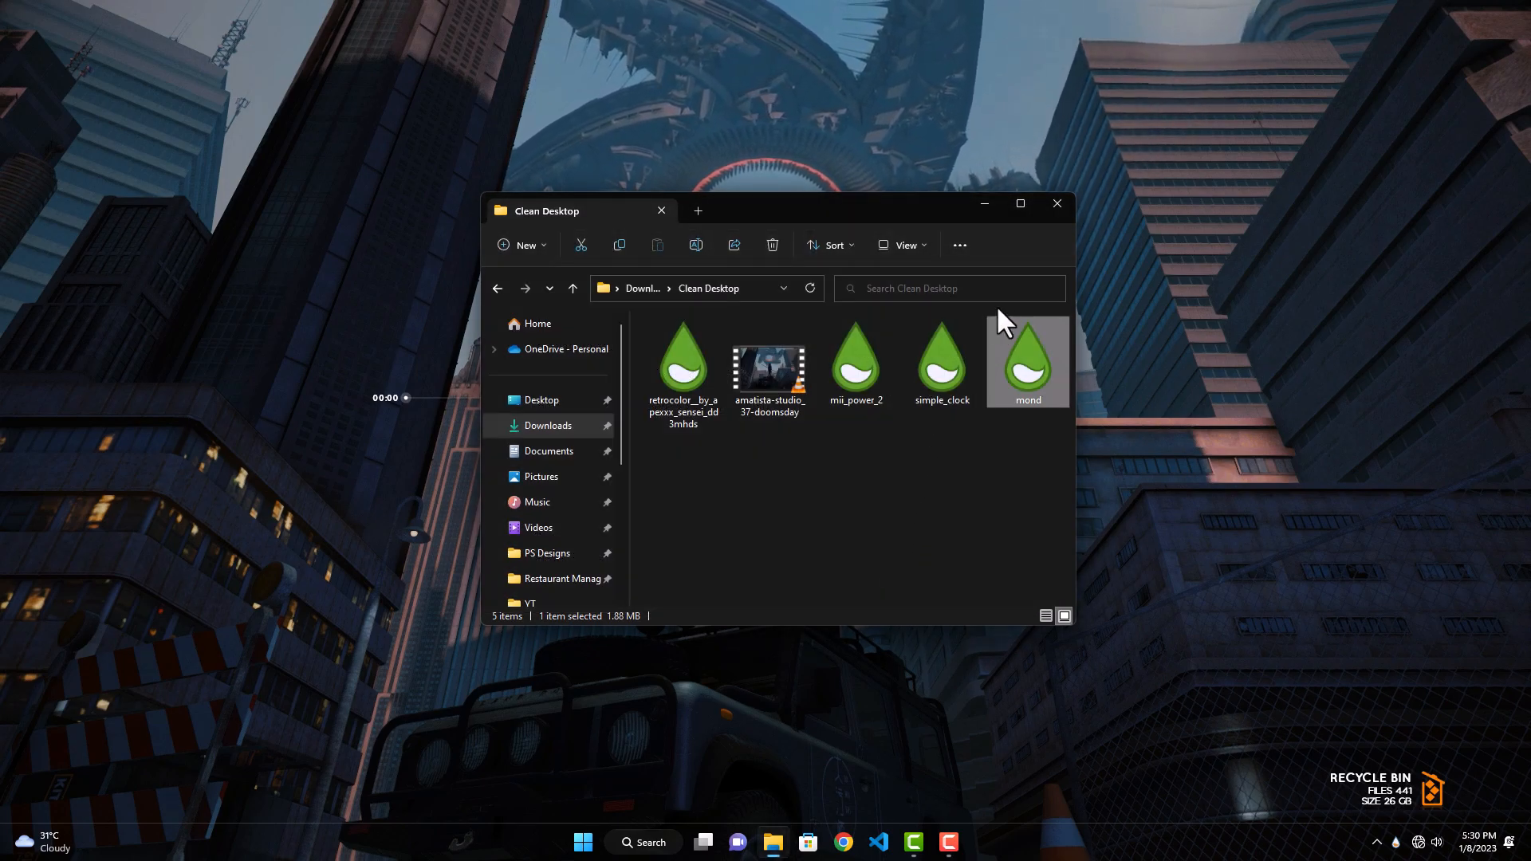
pyautogui.click(1057, 202)
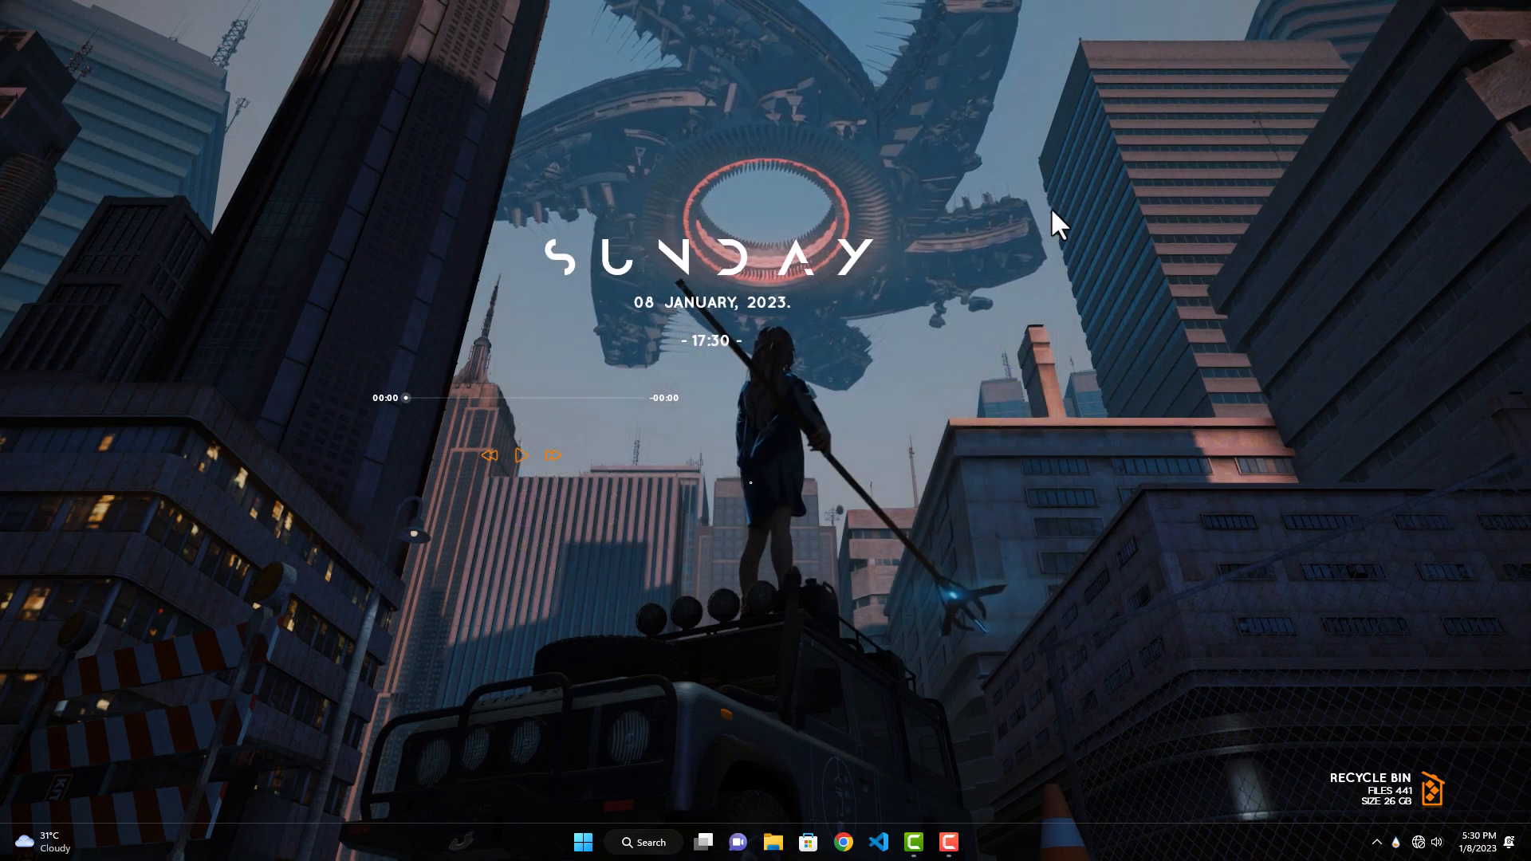
# Step: Unload the Mond Player and Recycle Bin skins from the desktop
pyautogui.rightClick(534, 409)
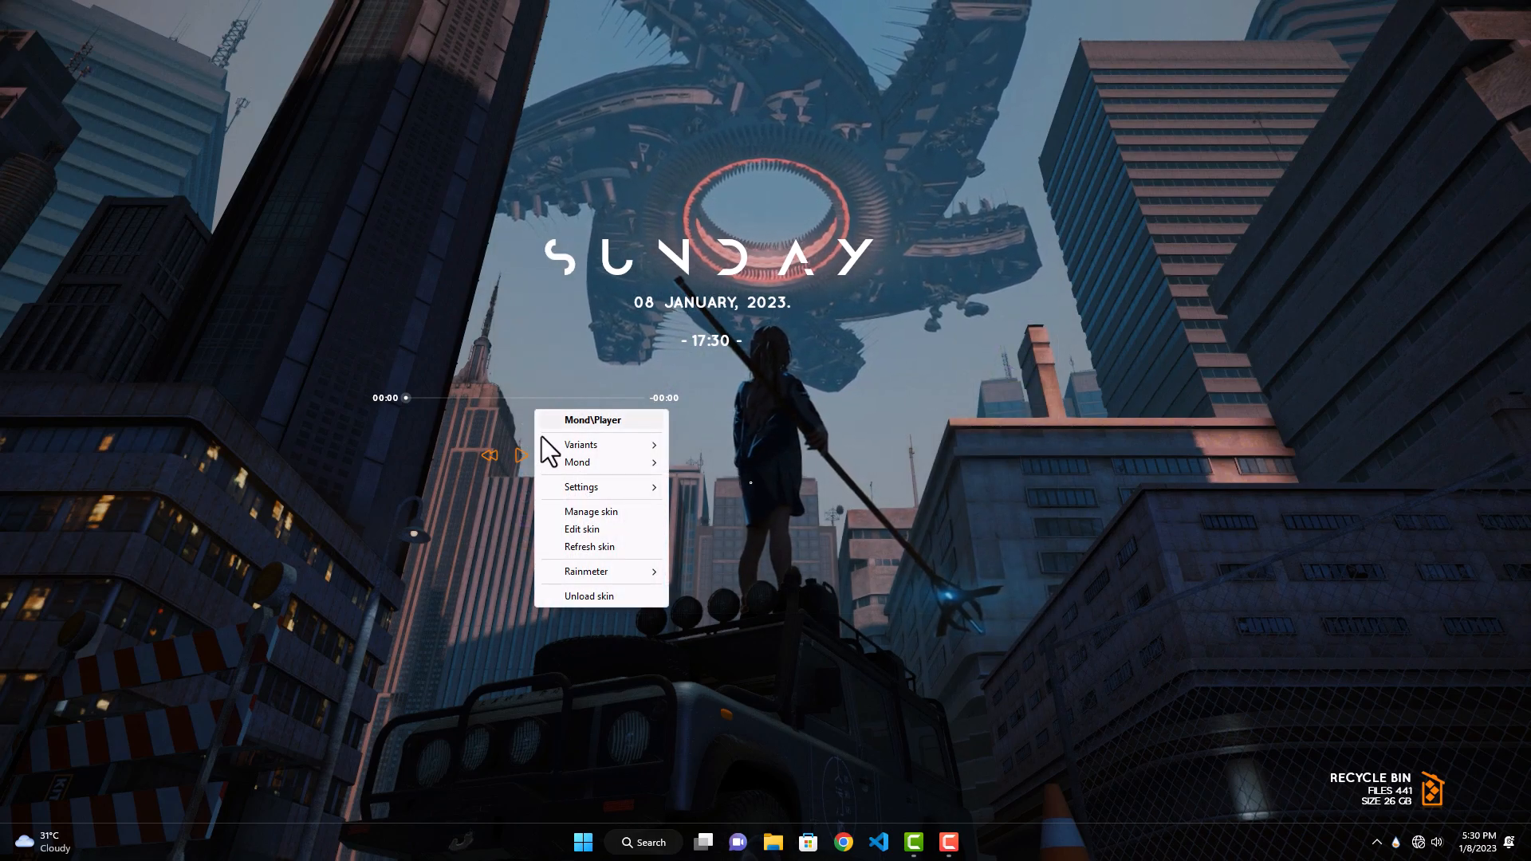
pyautogui.click(586, 598)
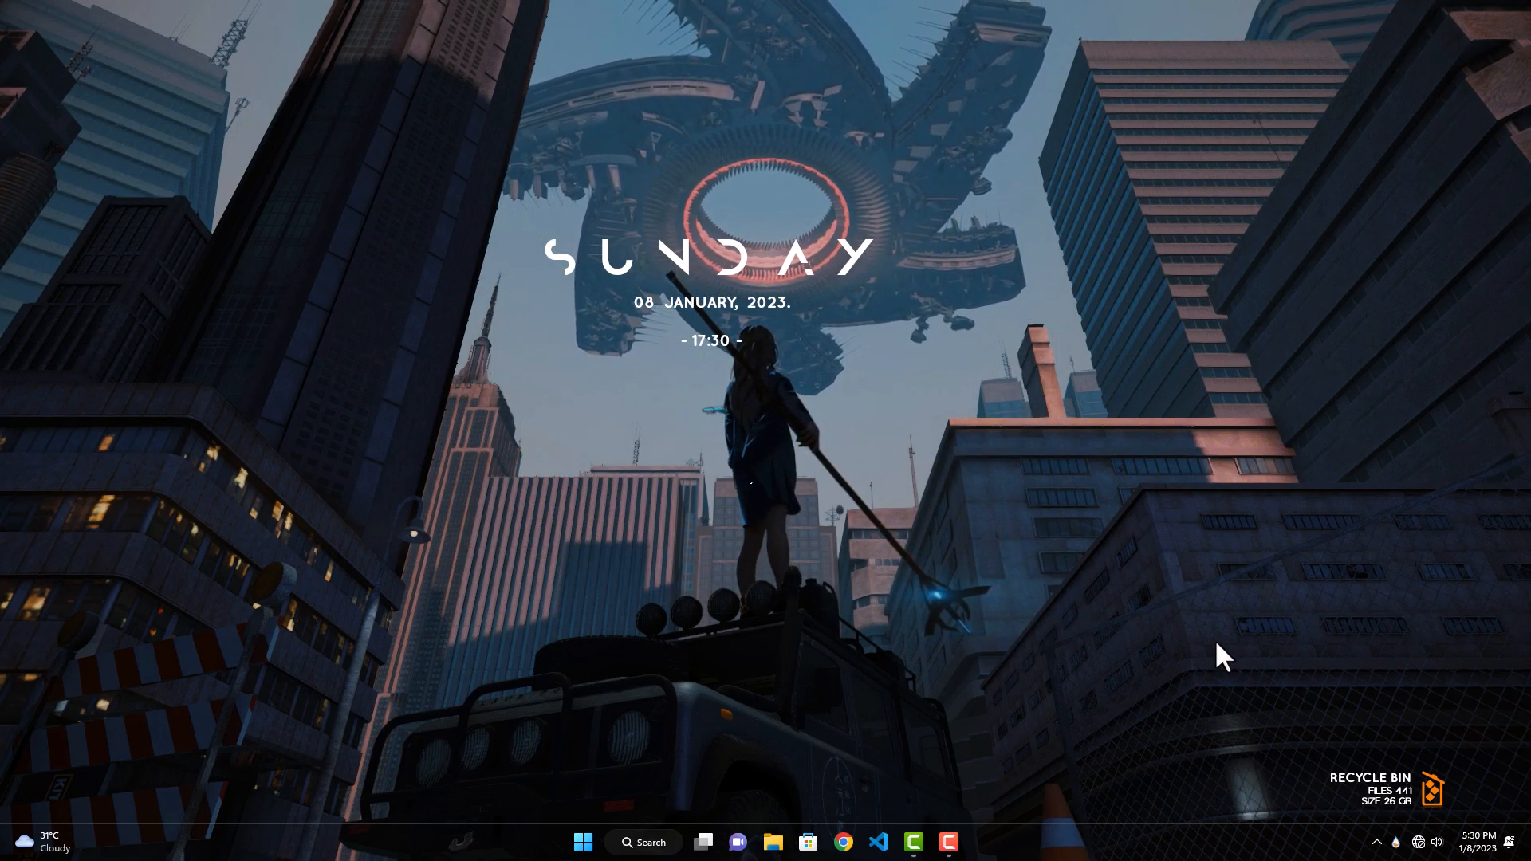
pyautogui.rightClick(1379, 797)
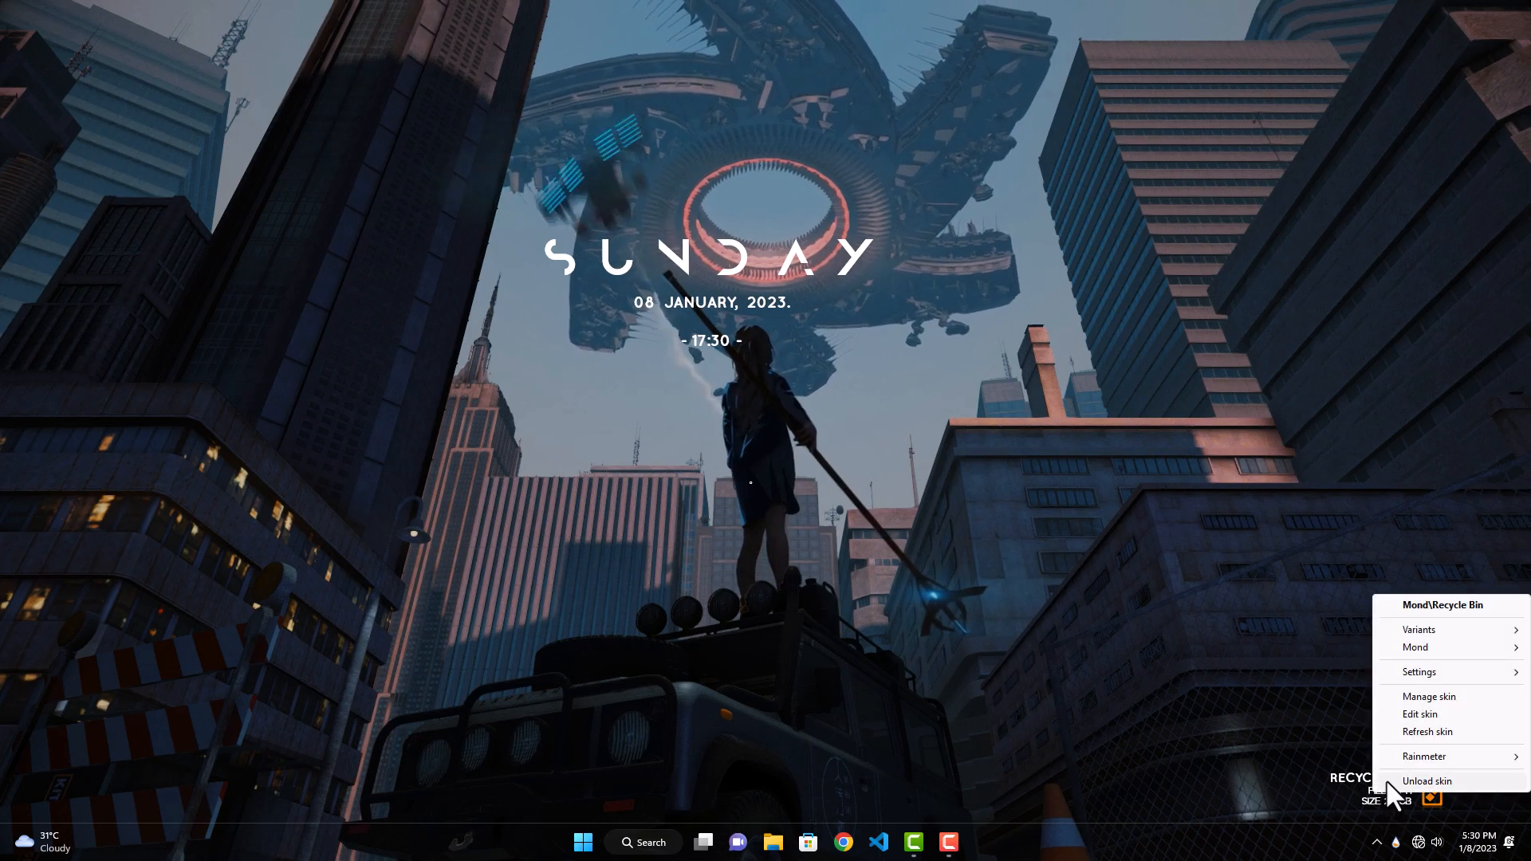
pyautogui.click(1385, 778)
# Step: In Rainmeter's manager, set Mond's Clock.ini to position On desktop with Click through enabled and 20% transparency
pyautogui.click(1396, 844)
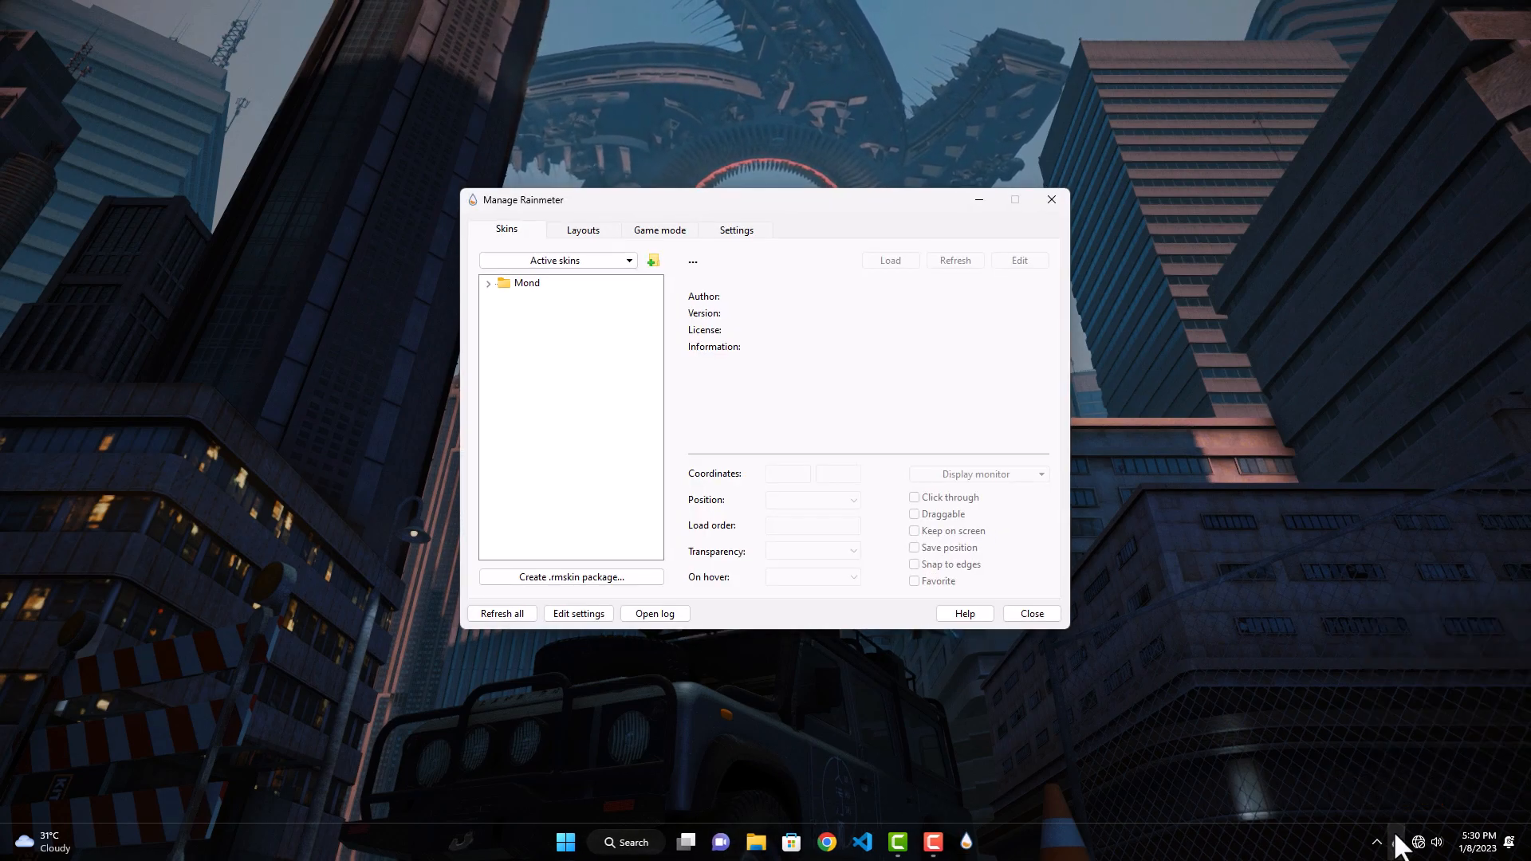
pyautogui.click(489, 282)
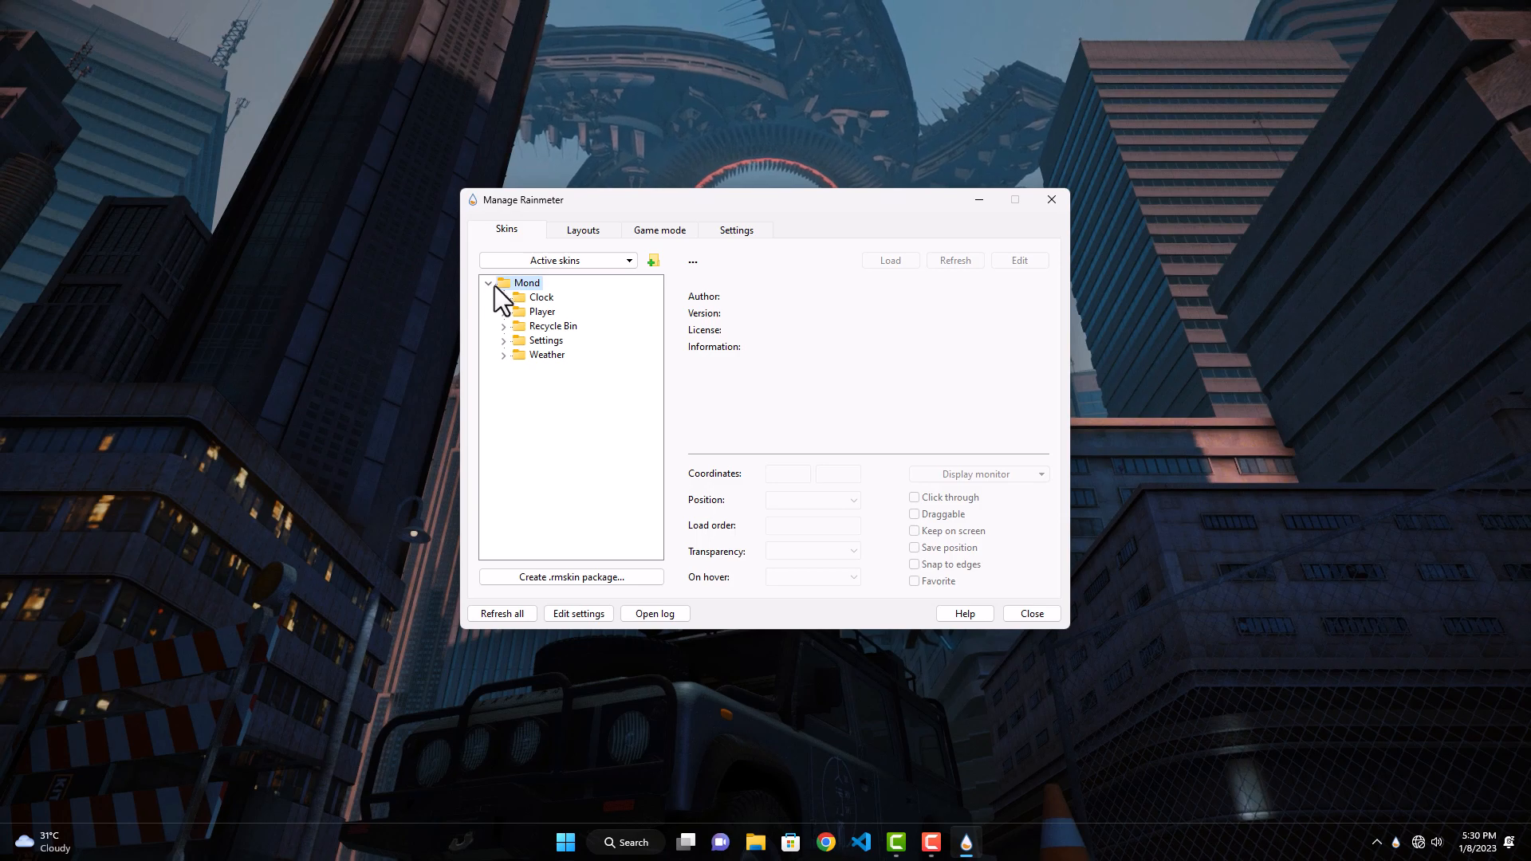
pyautogui.click(502, 298)
pyautogui.click(559, 311)
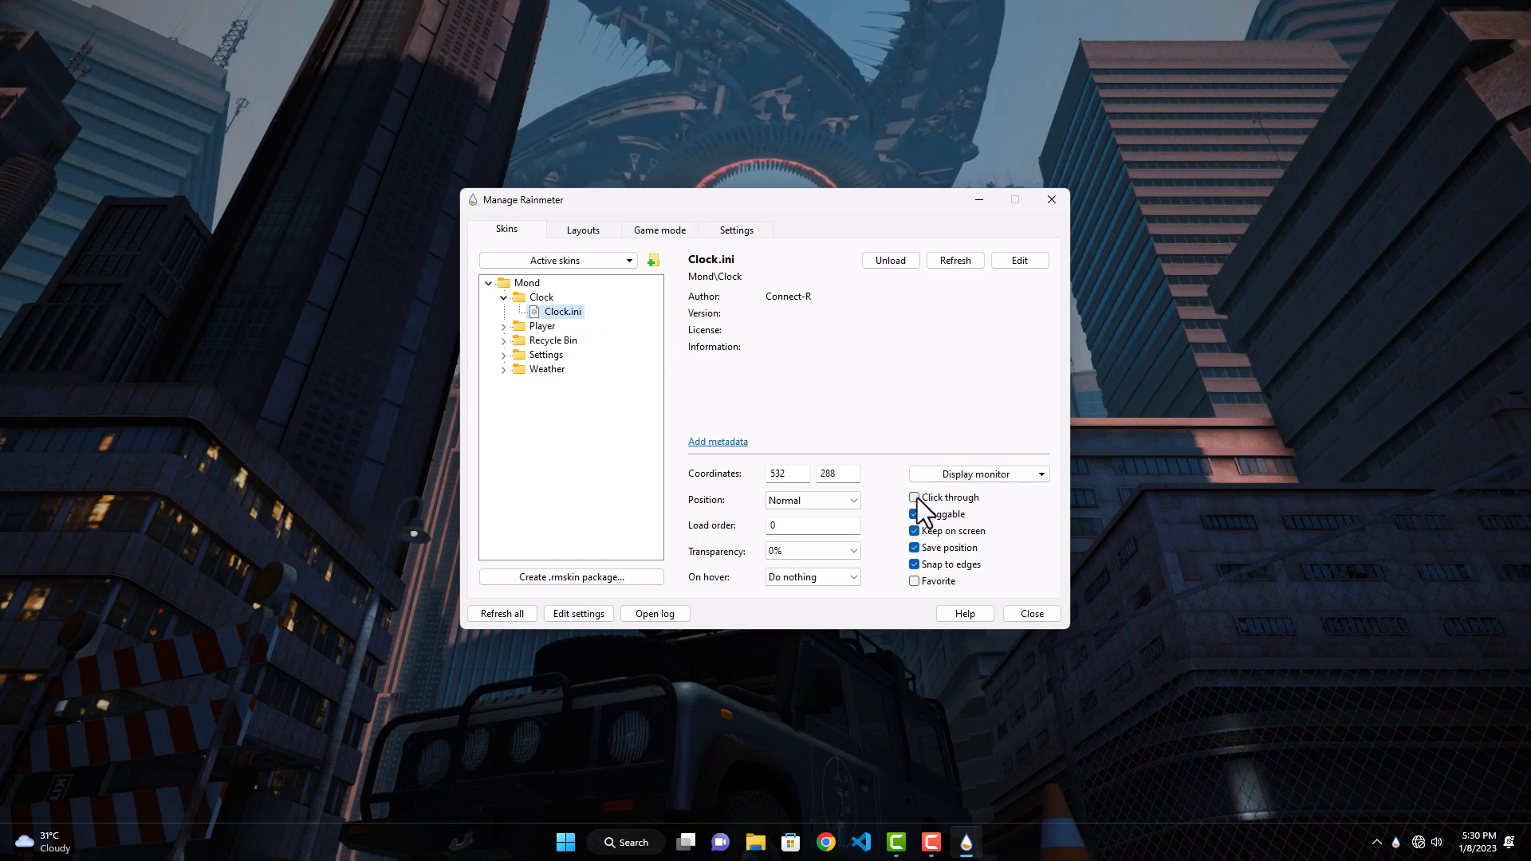
pyautogui.click(853, 501)
pyautogui.click(843, 524)
pyautogui.click(826, 551)
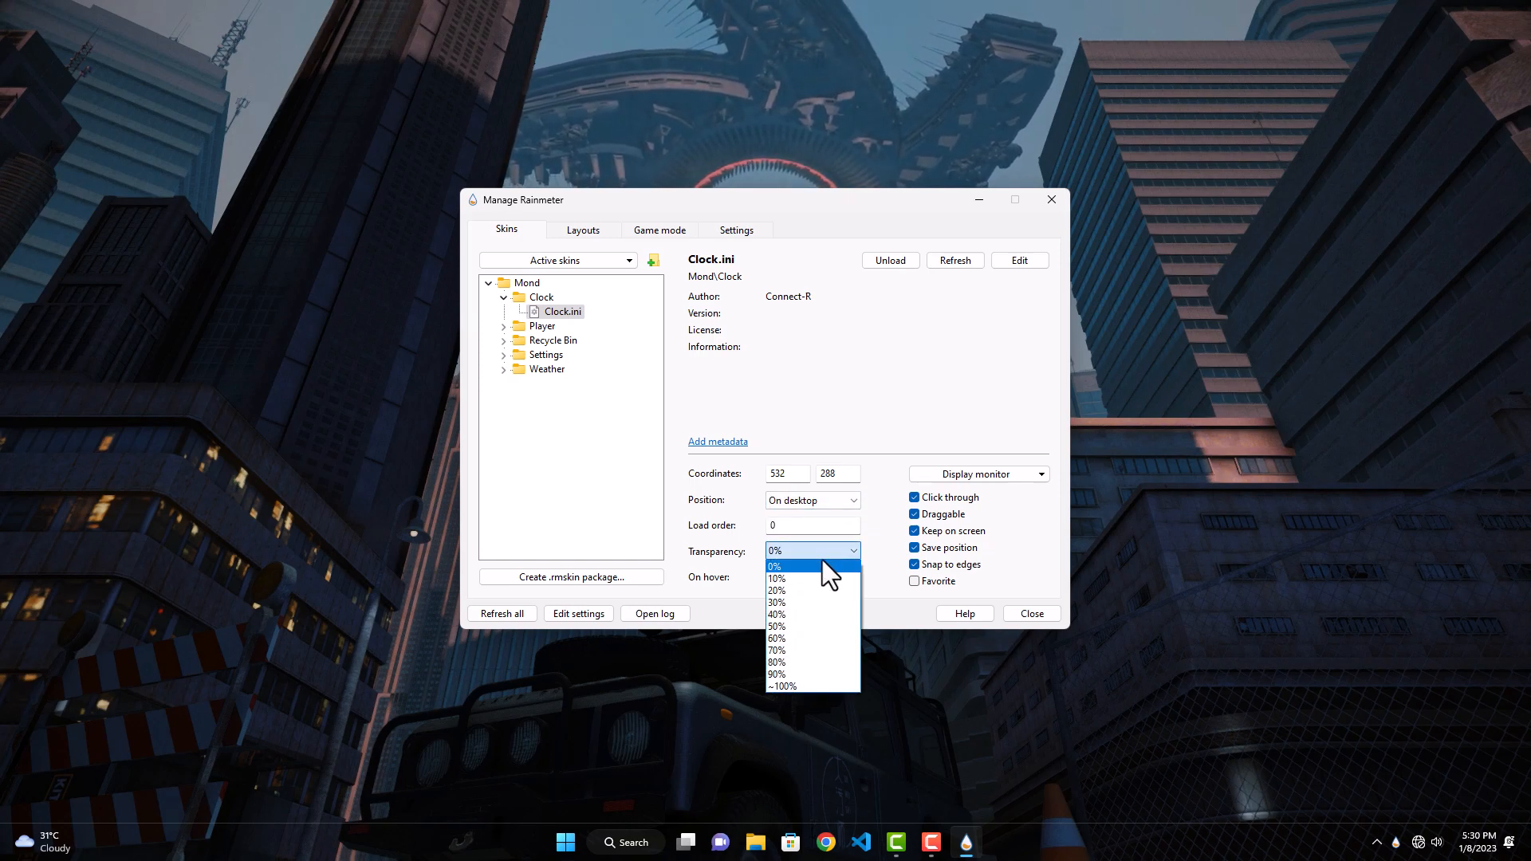
pyautogui.click(807, 587)
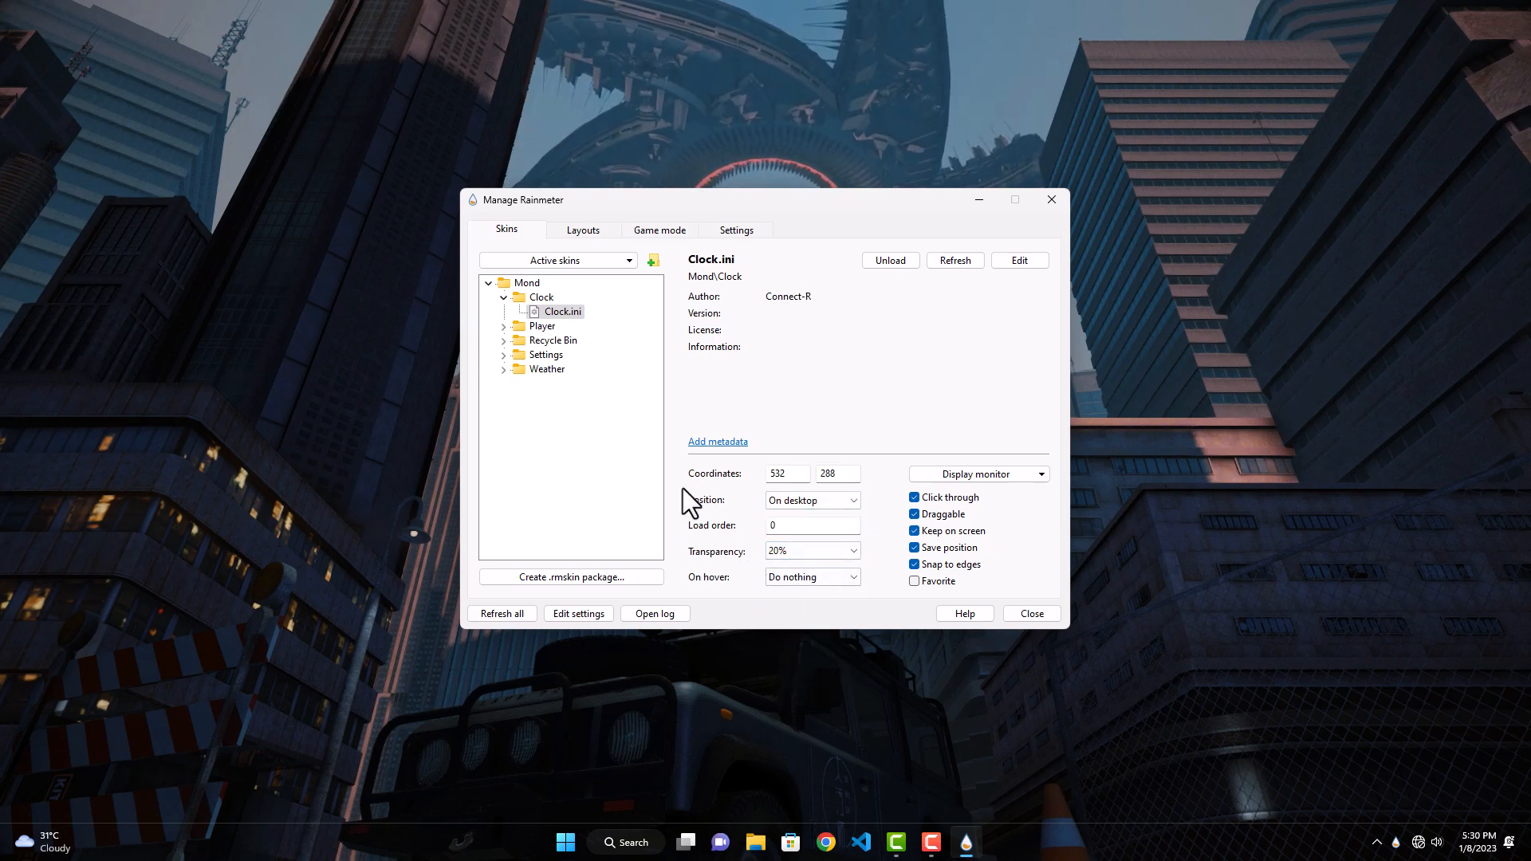
# Step: Move the manager window below the clock and set the Clock.ini skin's coordinates to 602, 236
pyautogui.moveTo(783, 198); pyautogui.dragTo(759, 295)
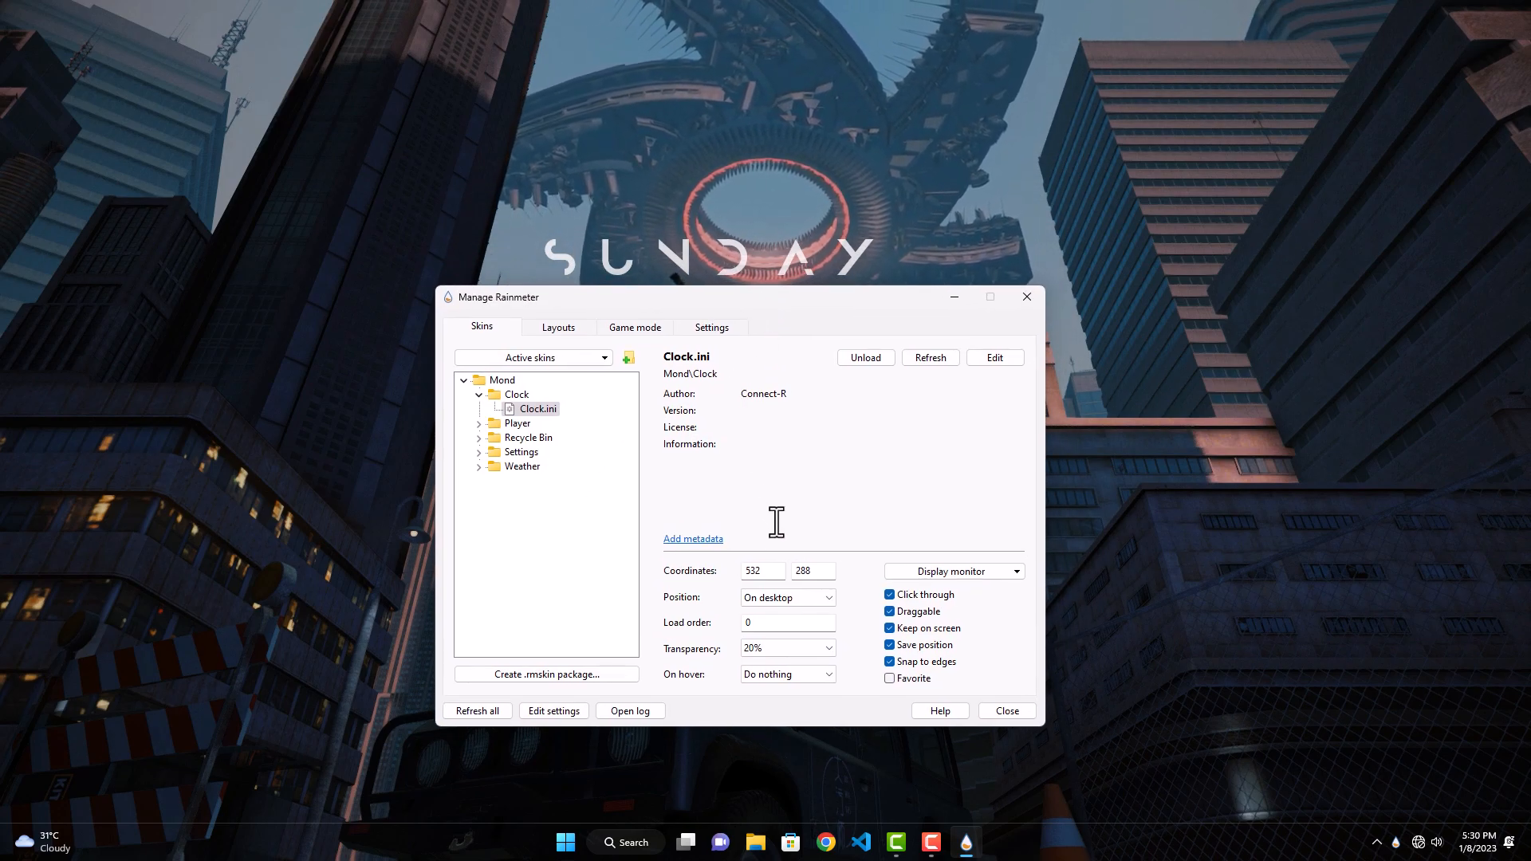
pyautogui.moveTo(776, 570); pyautogui.dragTo(721, 571)
pyautogui.write('60')
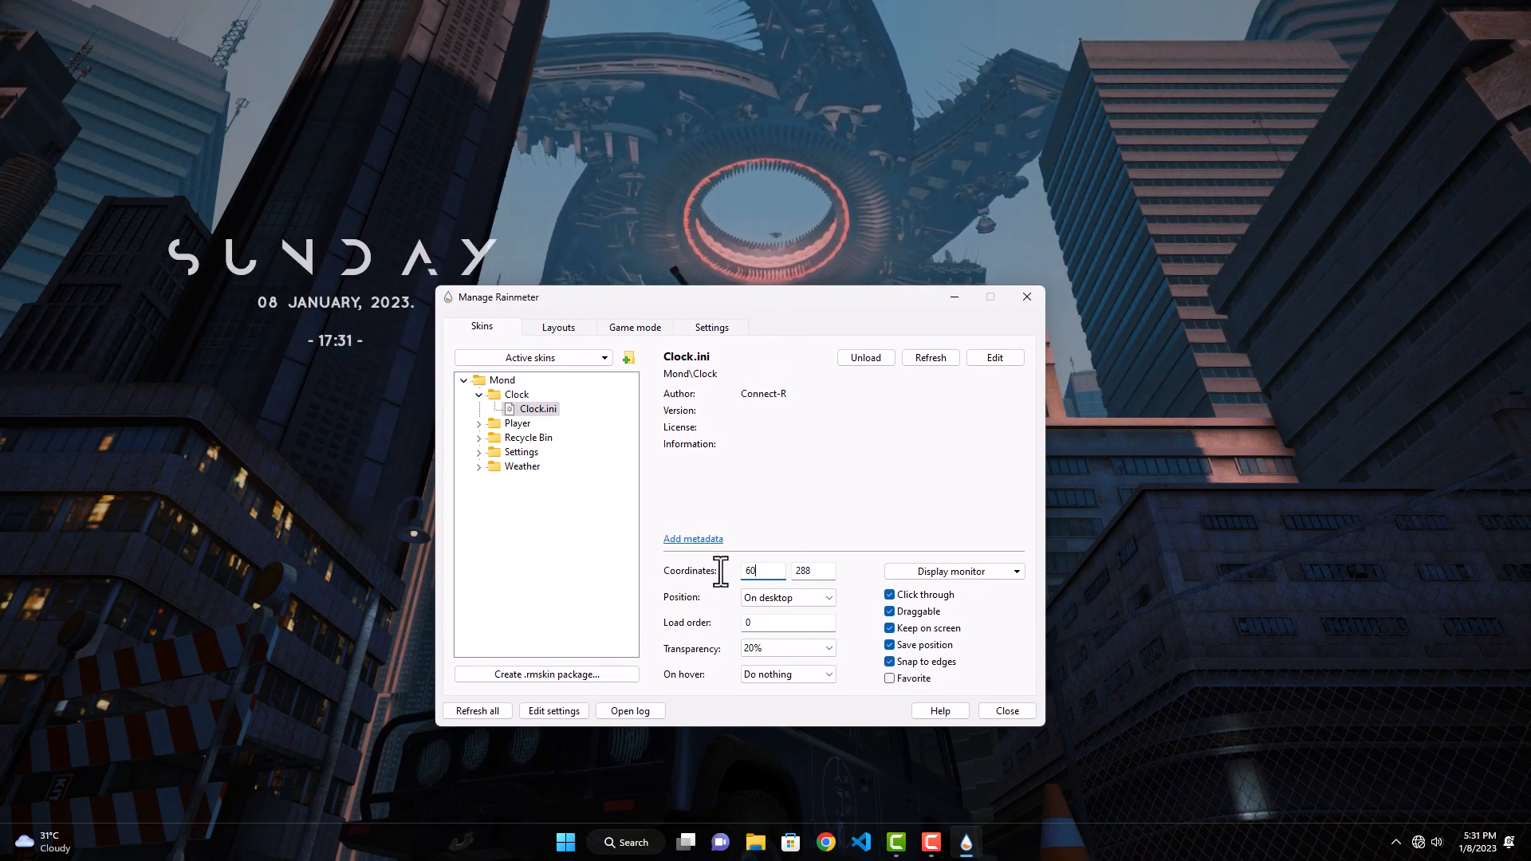
pyautogui.write('2')
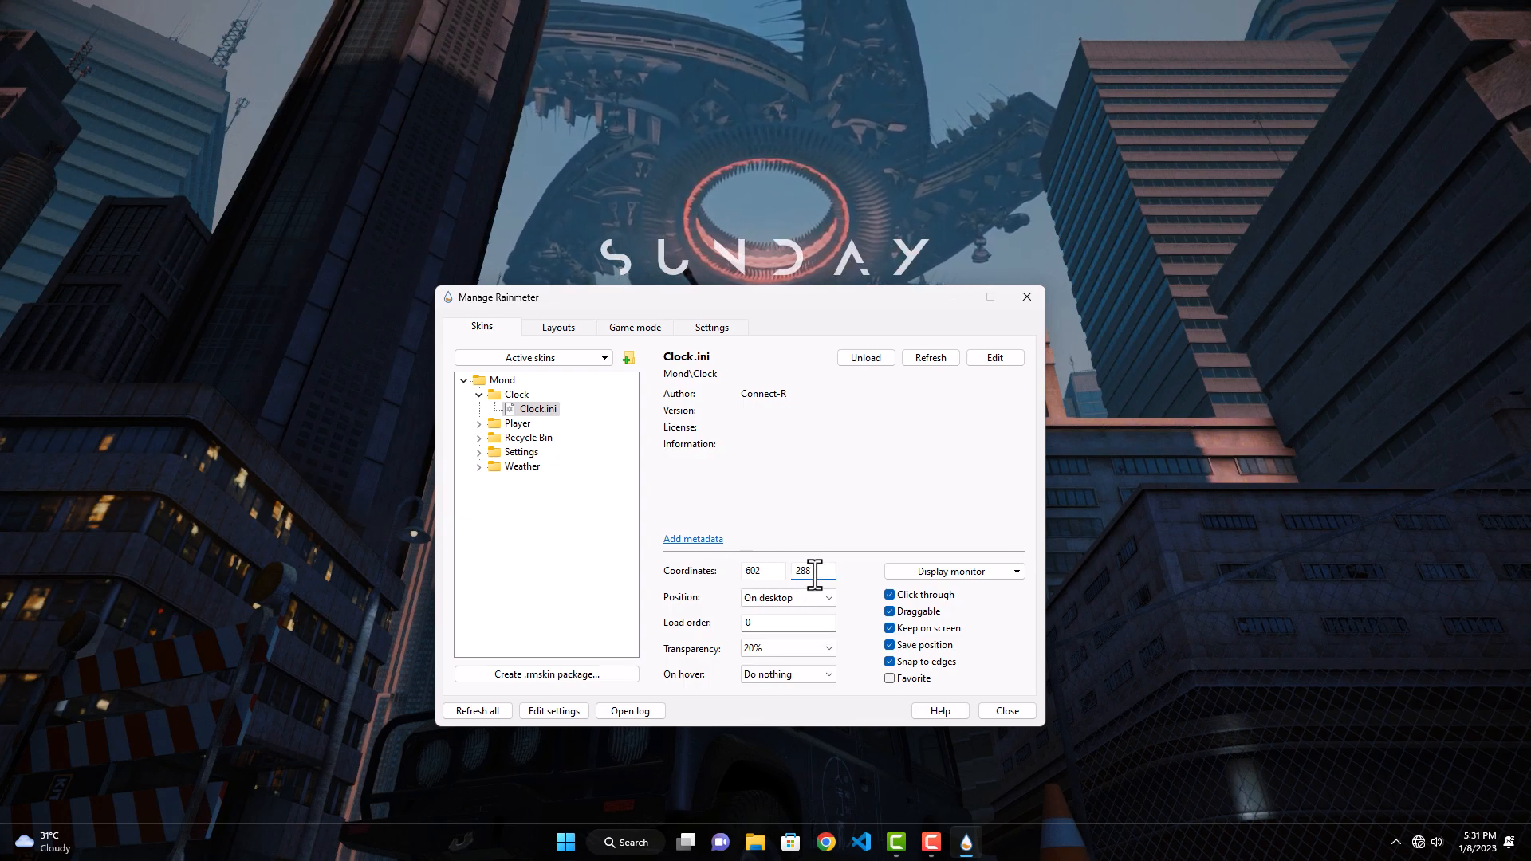
pyautogui.write('236')
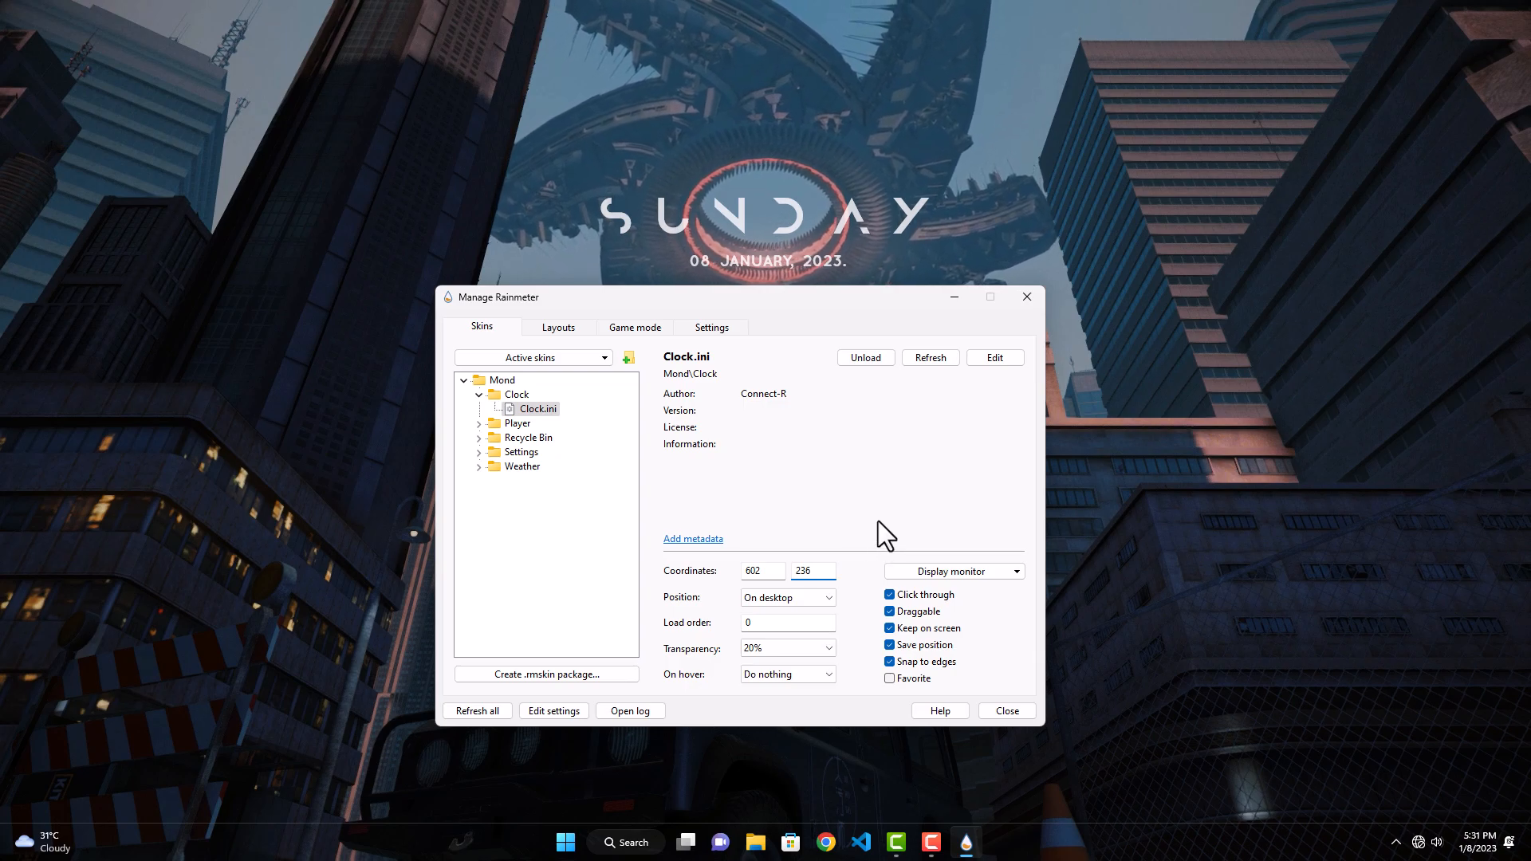
# Step: Open Clock.ini for editing and delete its [Meter24hClock], [Meter12hClock] and [MeterDate] sections
pyautogui.rightClick(532, 409)
pyautogui.click(560, 451)
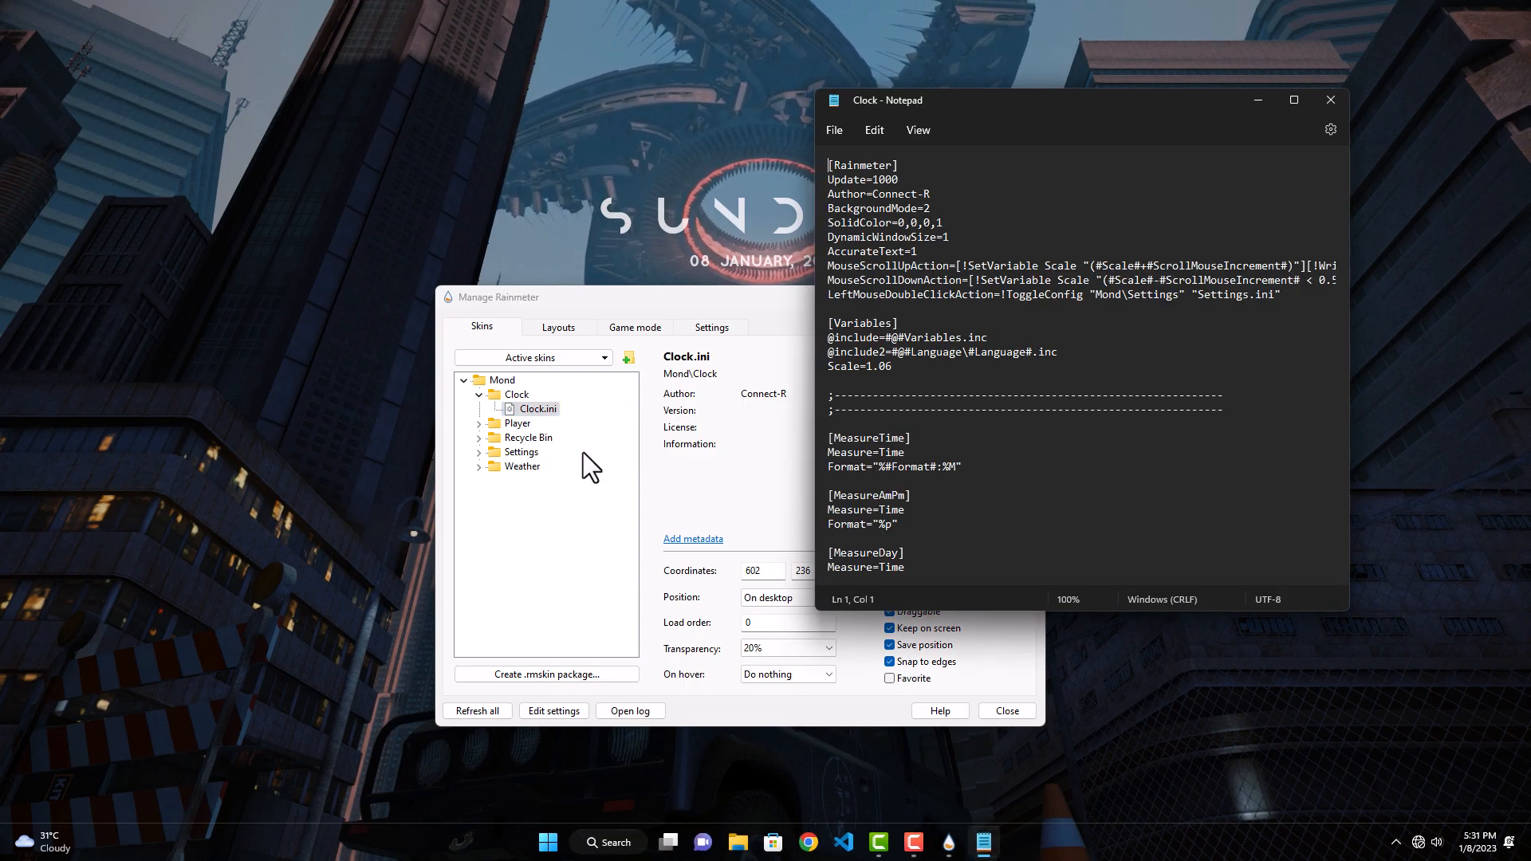
pyautogui.scroll(-4, 905, 401)
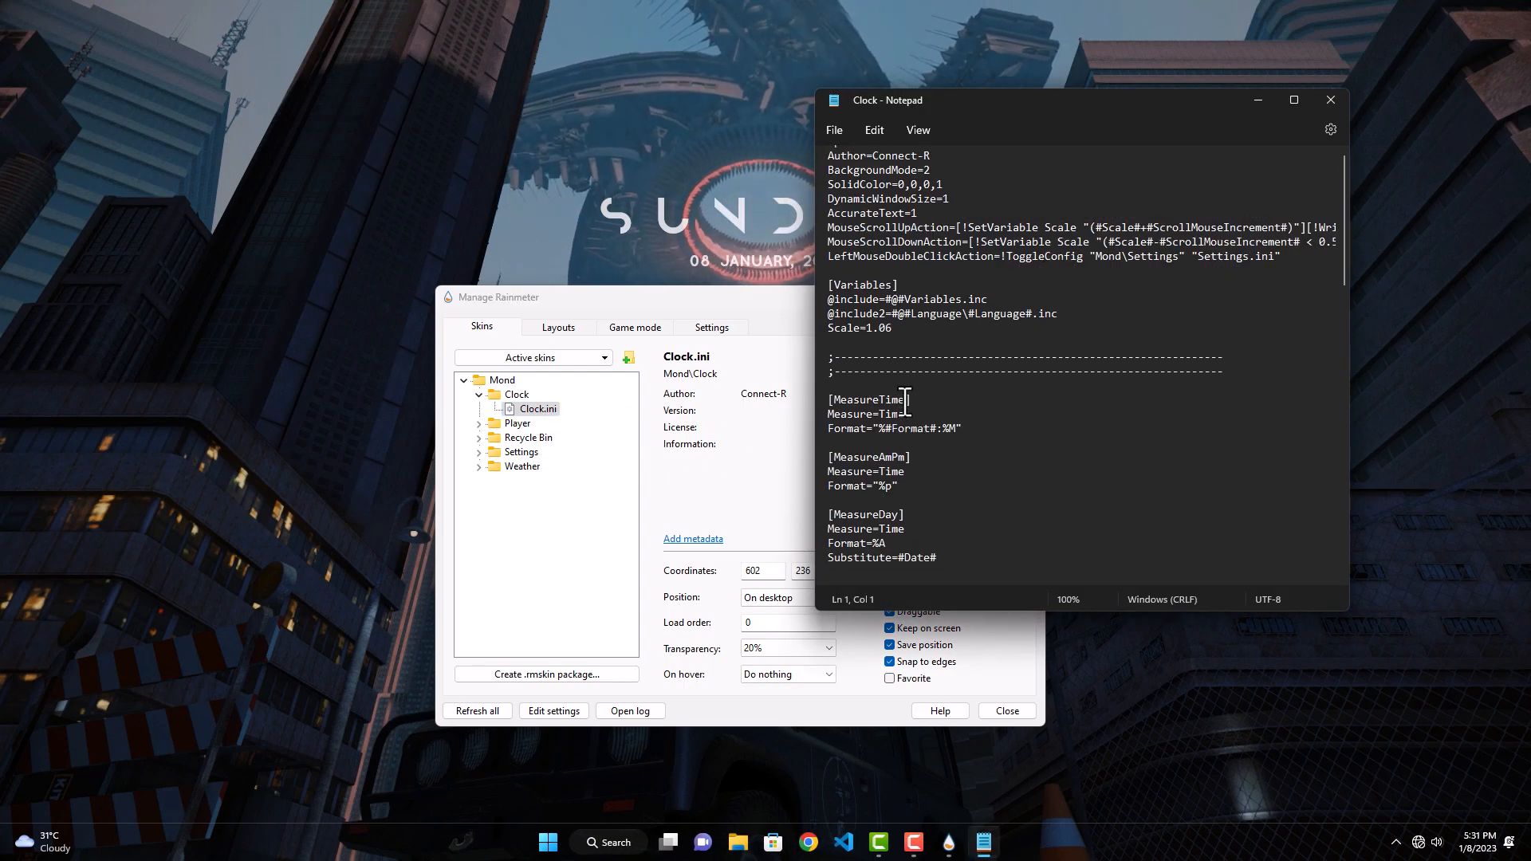
pyautogui.scroll(-3, 905, 401)
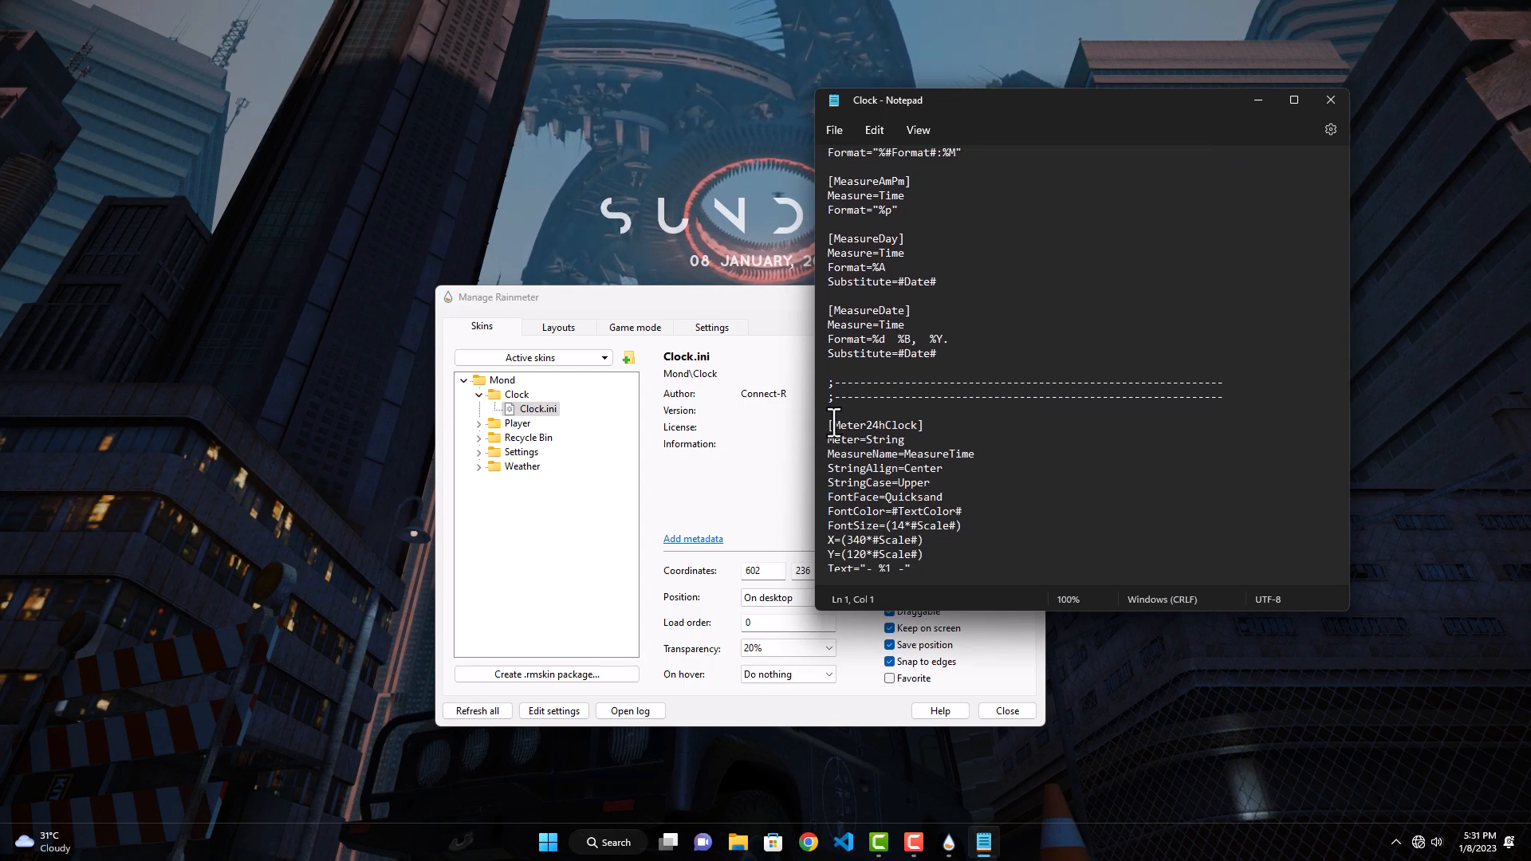
pyautogui.moveTo(831, 425); pyautogui.dragTo(939, 520)
pyautogui.scroll(-4, 892, 484)
pyautogui.scroll(-3, 889, 522)
pyautogui.scroll(-1, 884, 549)
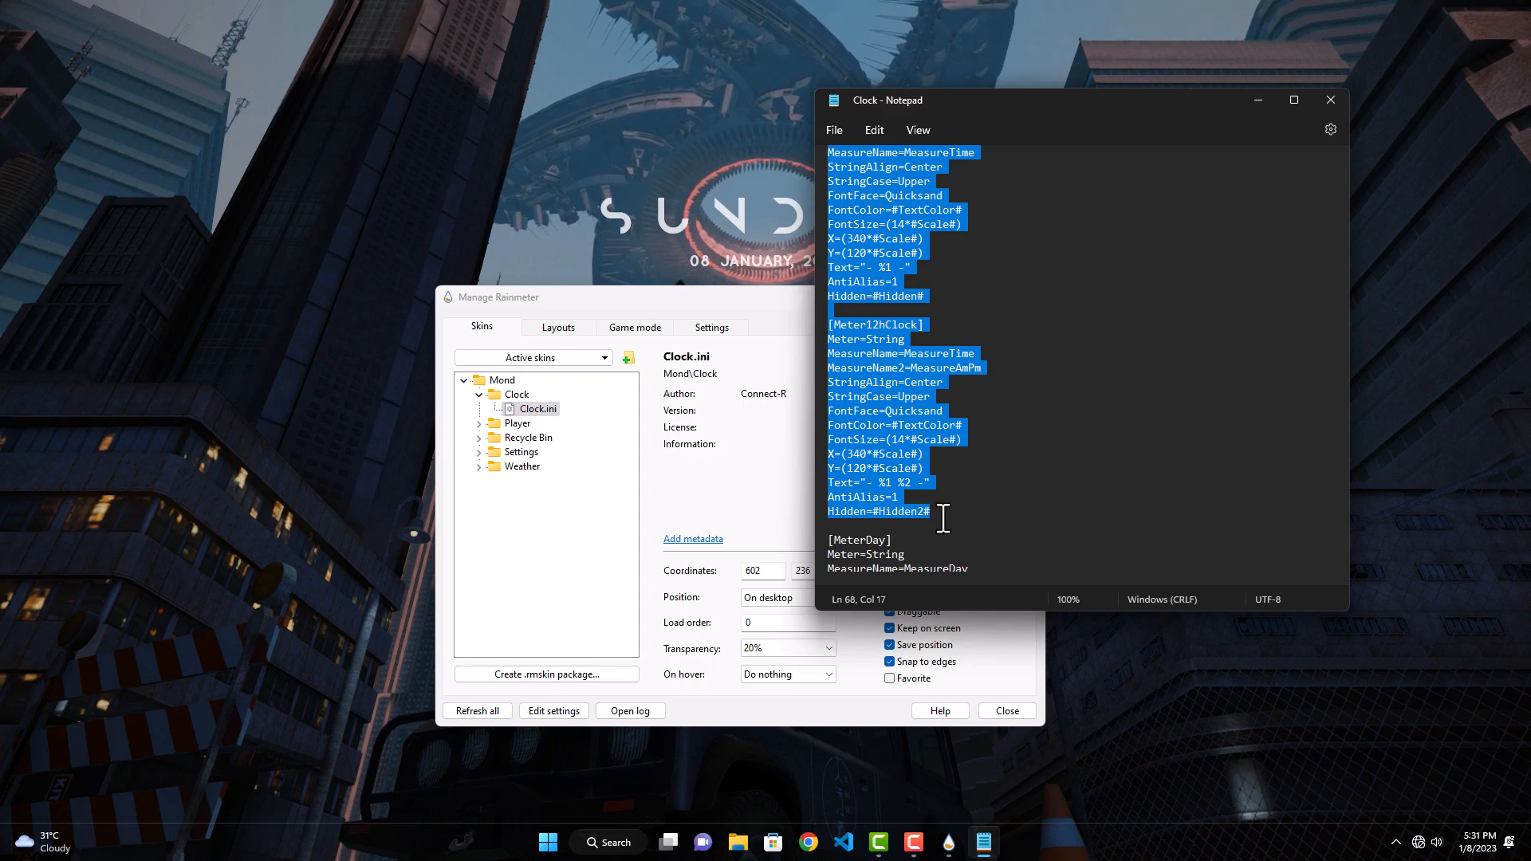
pyautogui.press('Delete')
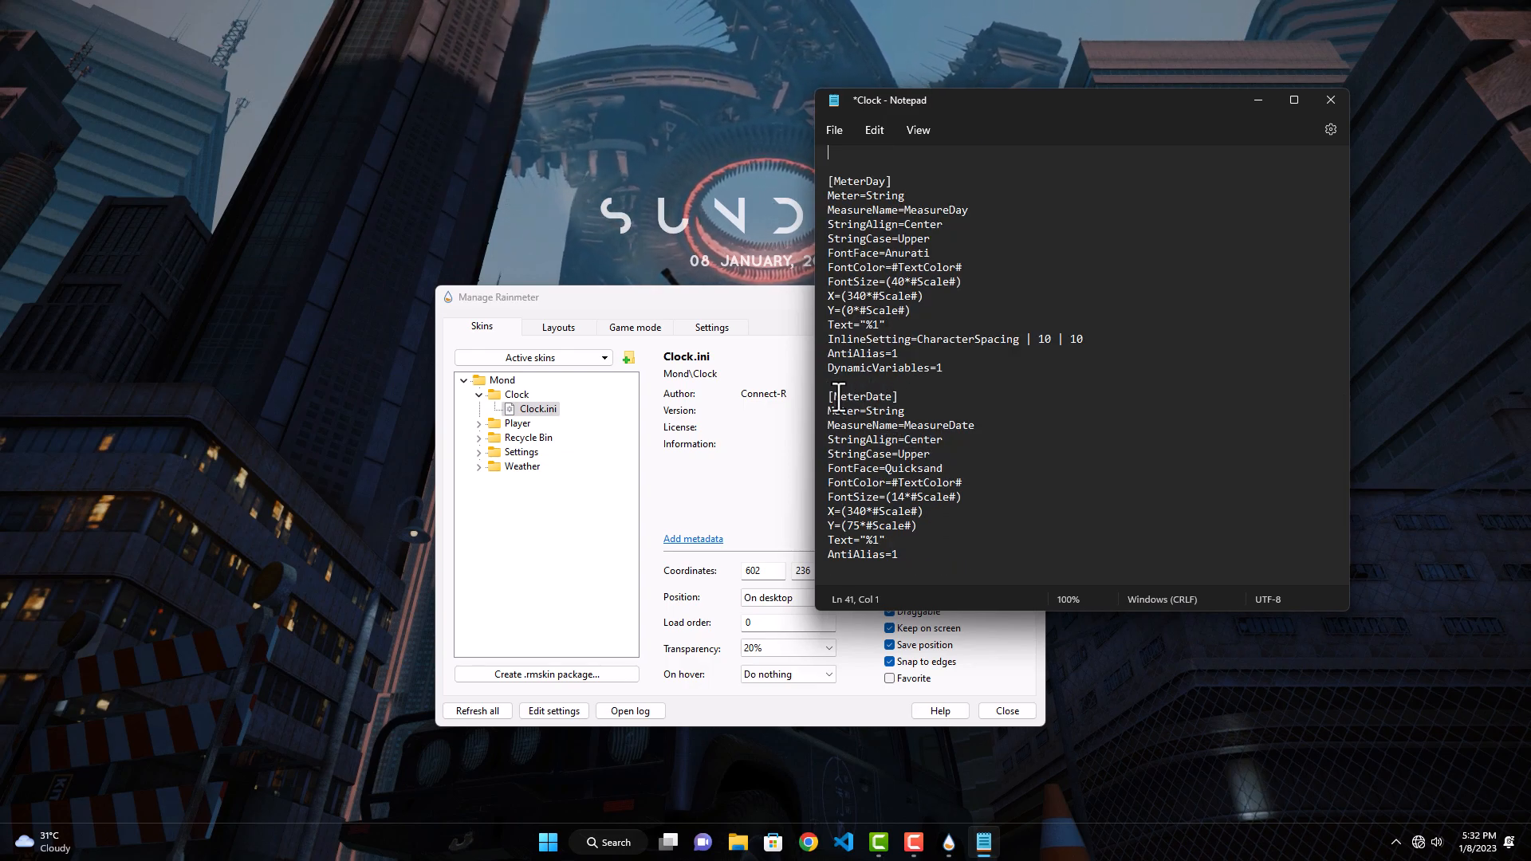
pyautogui.moveTo(834, 397); pyautogui.dragTo(927, 580)
pyautogui.press('Delete')
# Step: Save and close the edited Clock.ini file, and refresh the clock skin in Rainmeter
pyautogui.scroll(5, 960, 494)
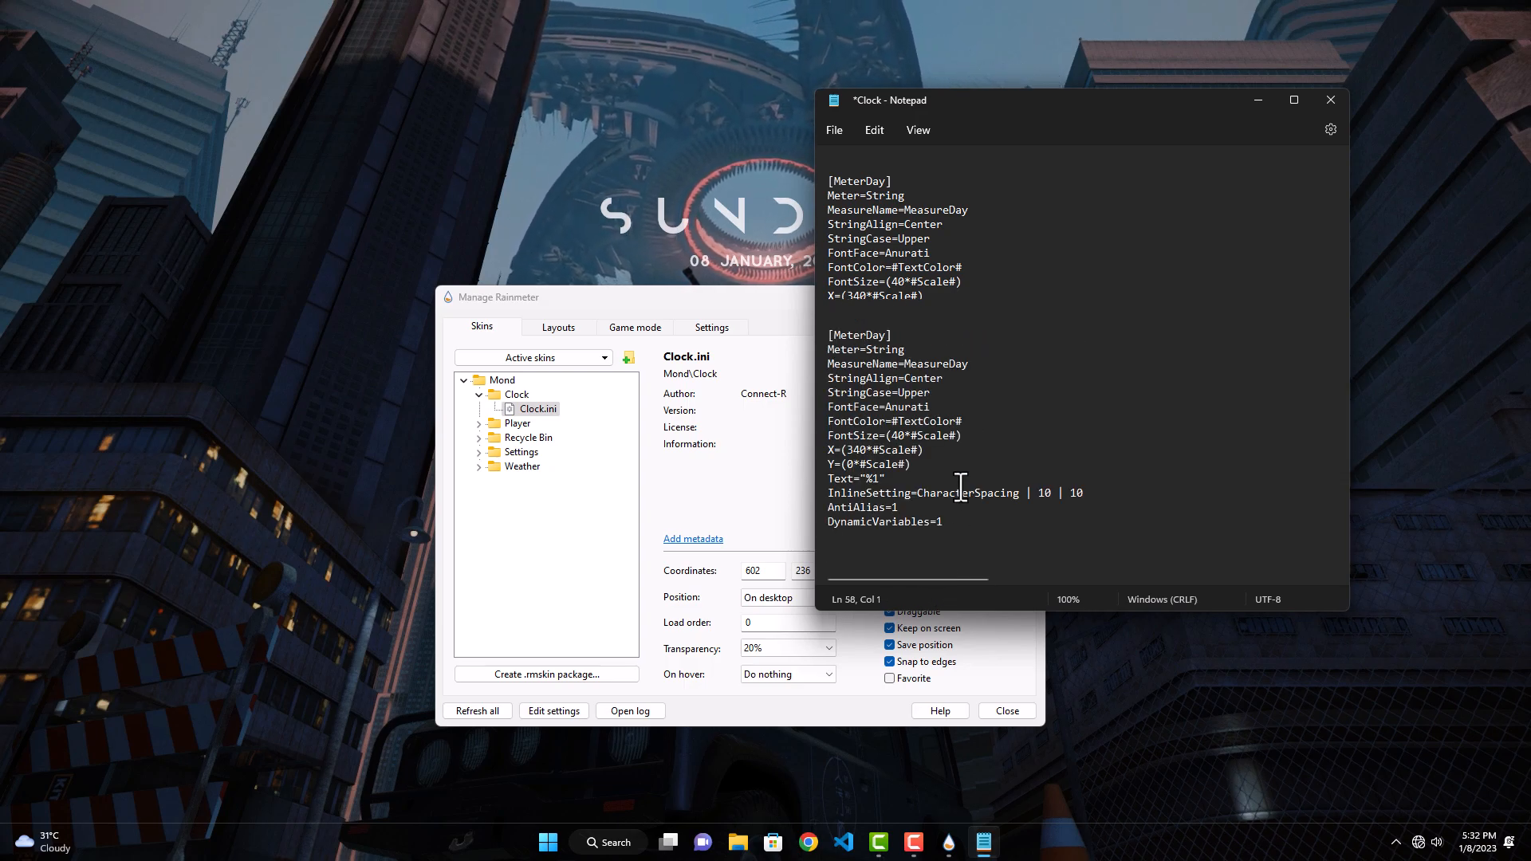
pyautogui.scroll(8, 960, 487)
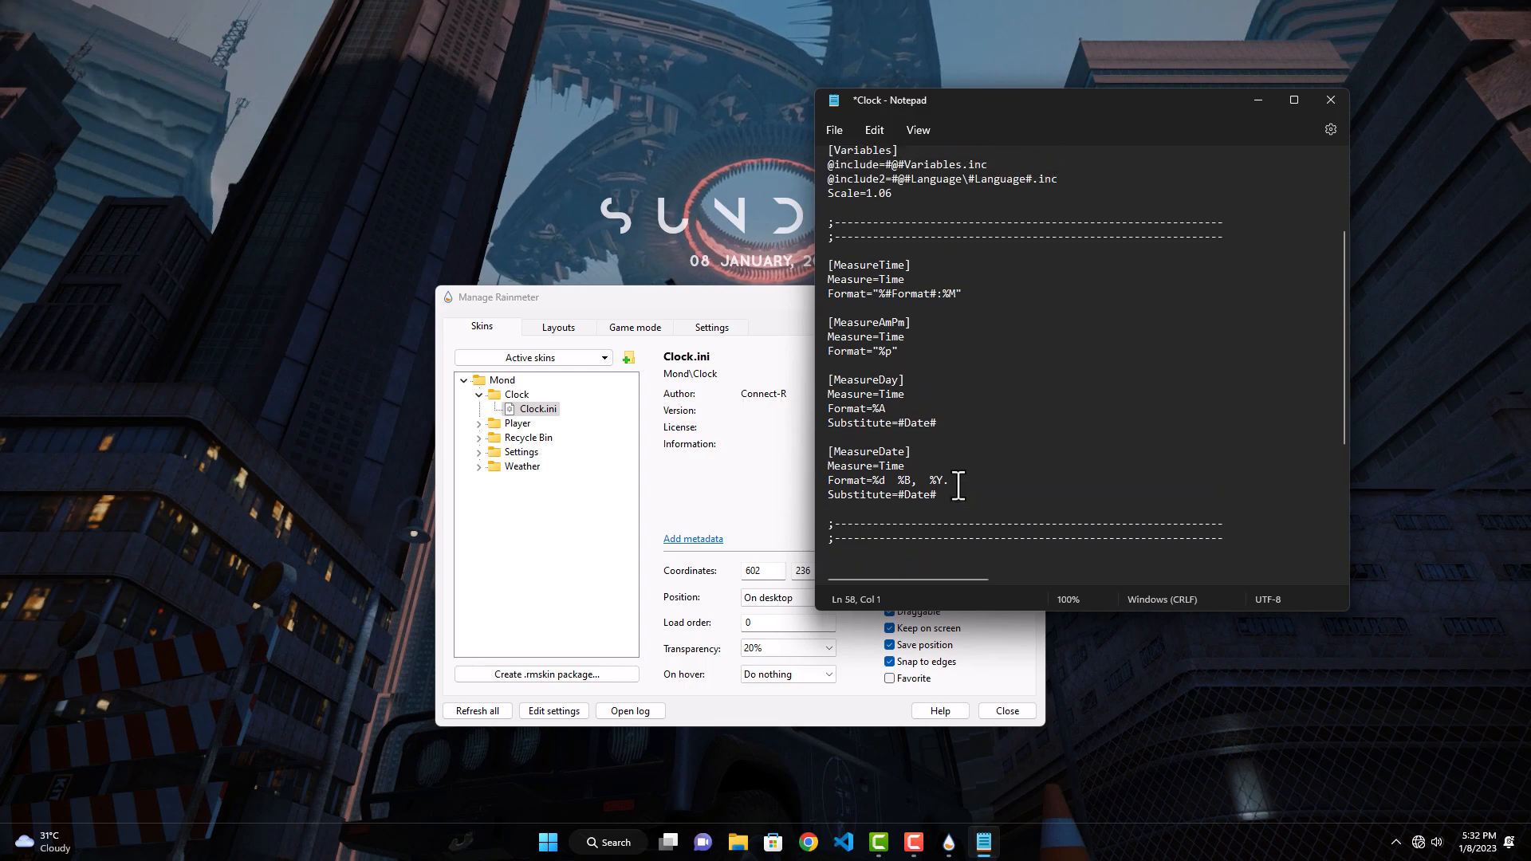
pyautogui.click(837, 130)
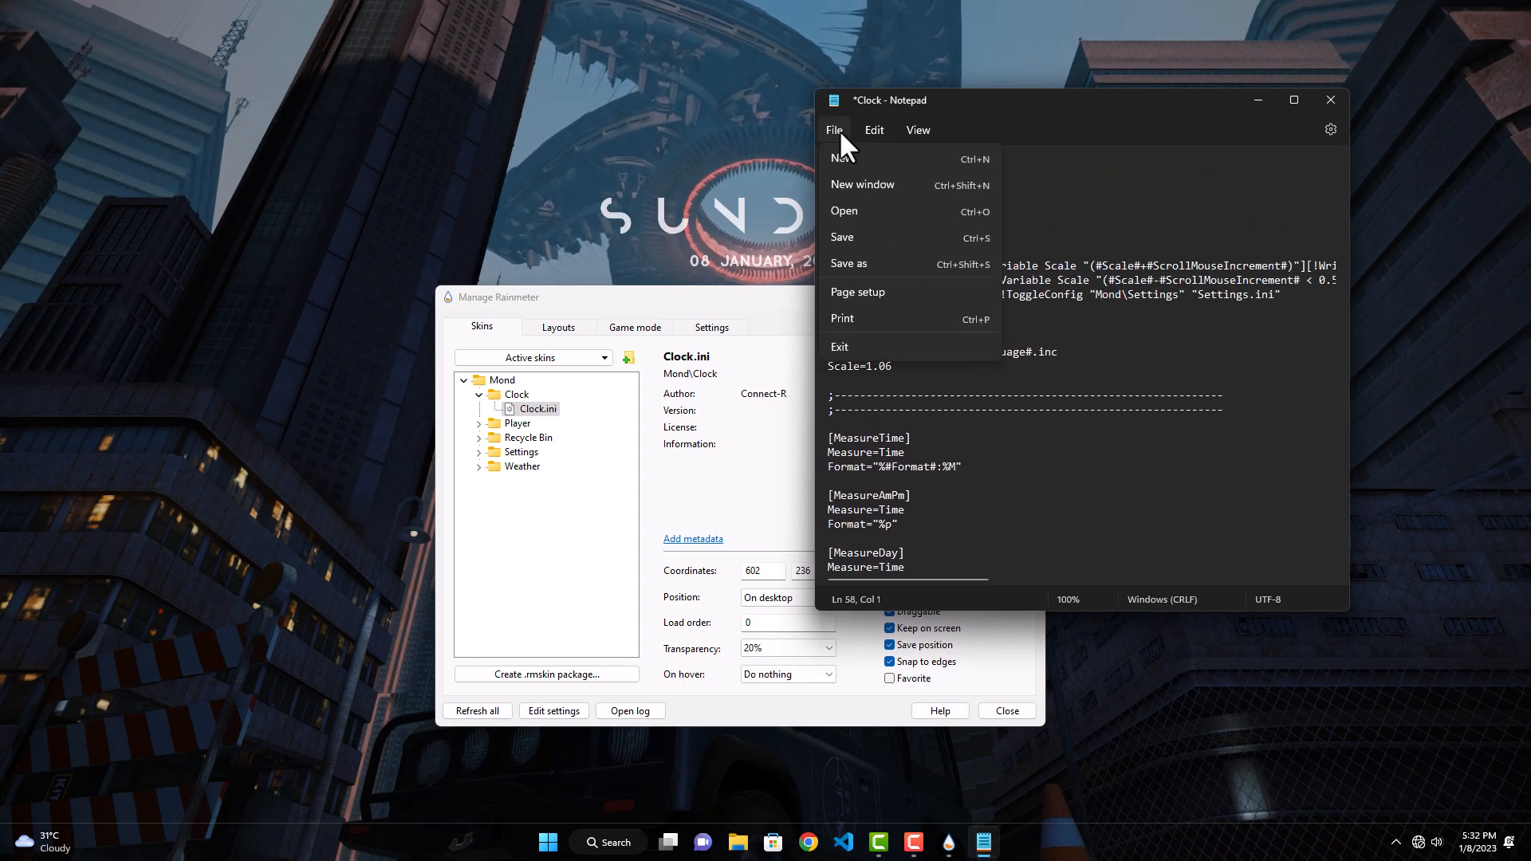
pyautogui.click(847, 237)
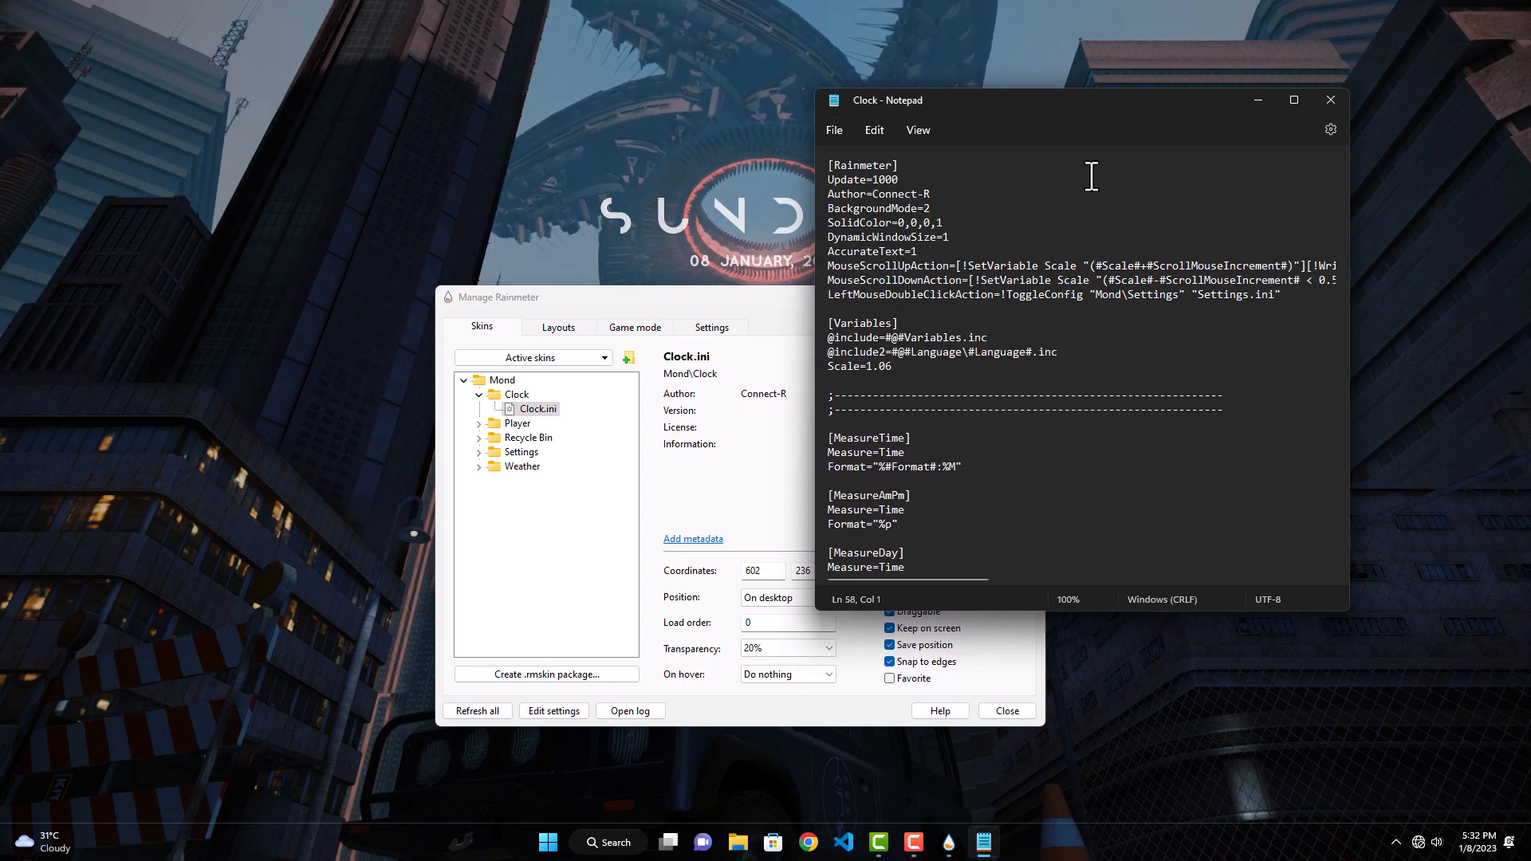
pyautogui.click(1328, 99)
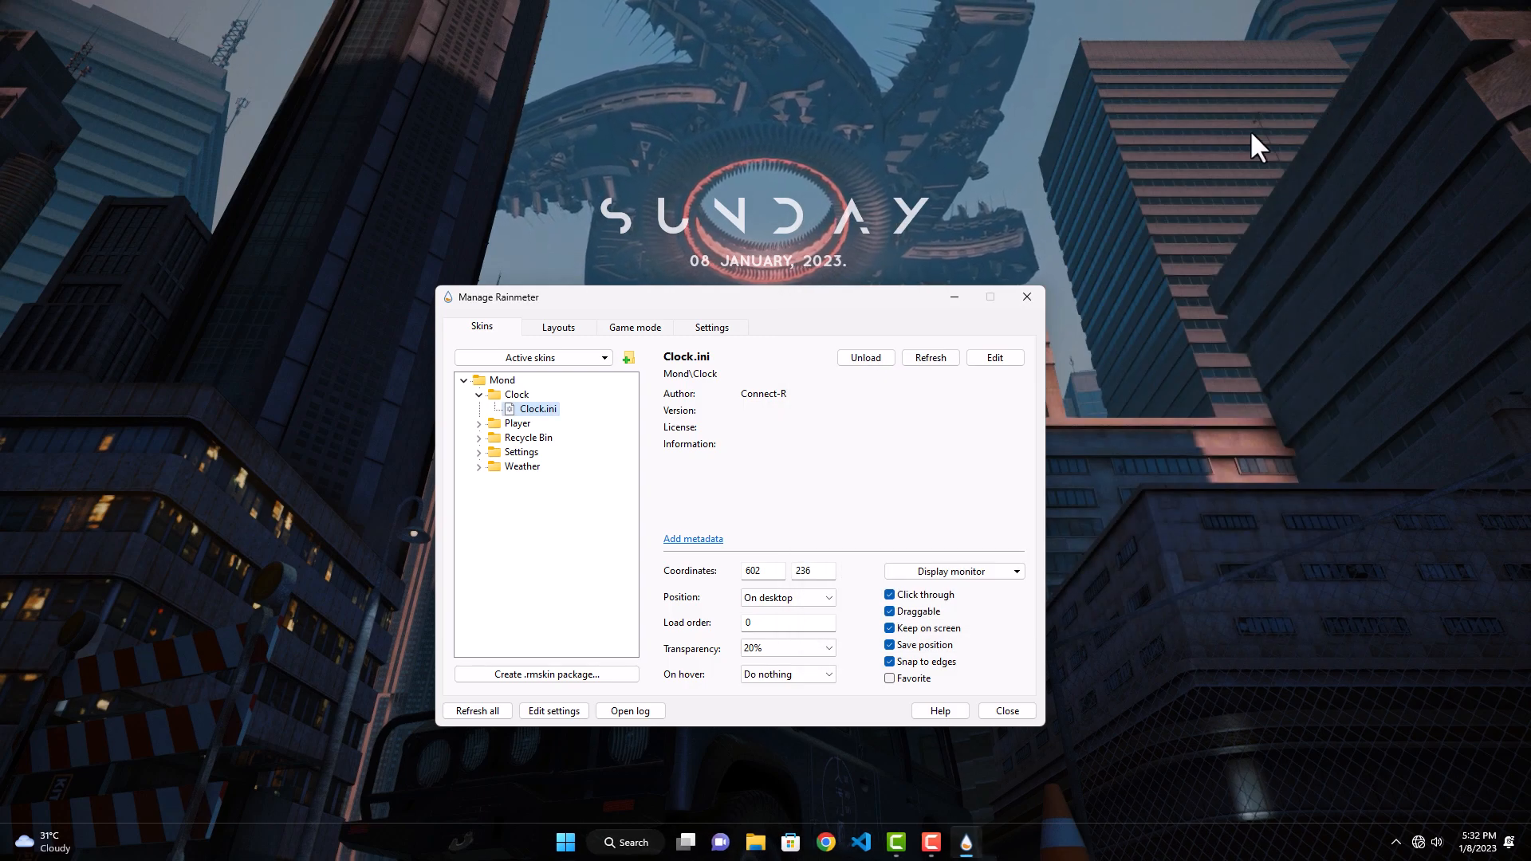
pyautogui.click(945, 357)
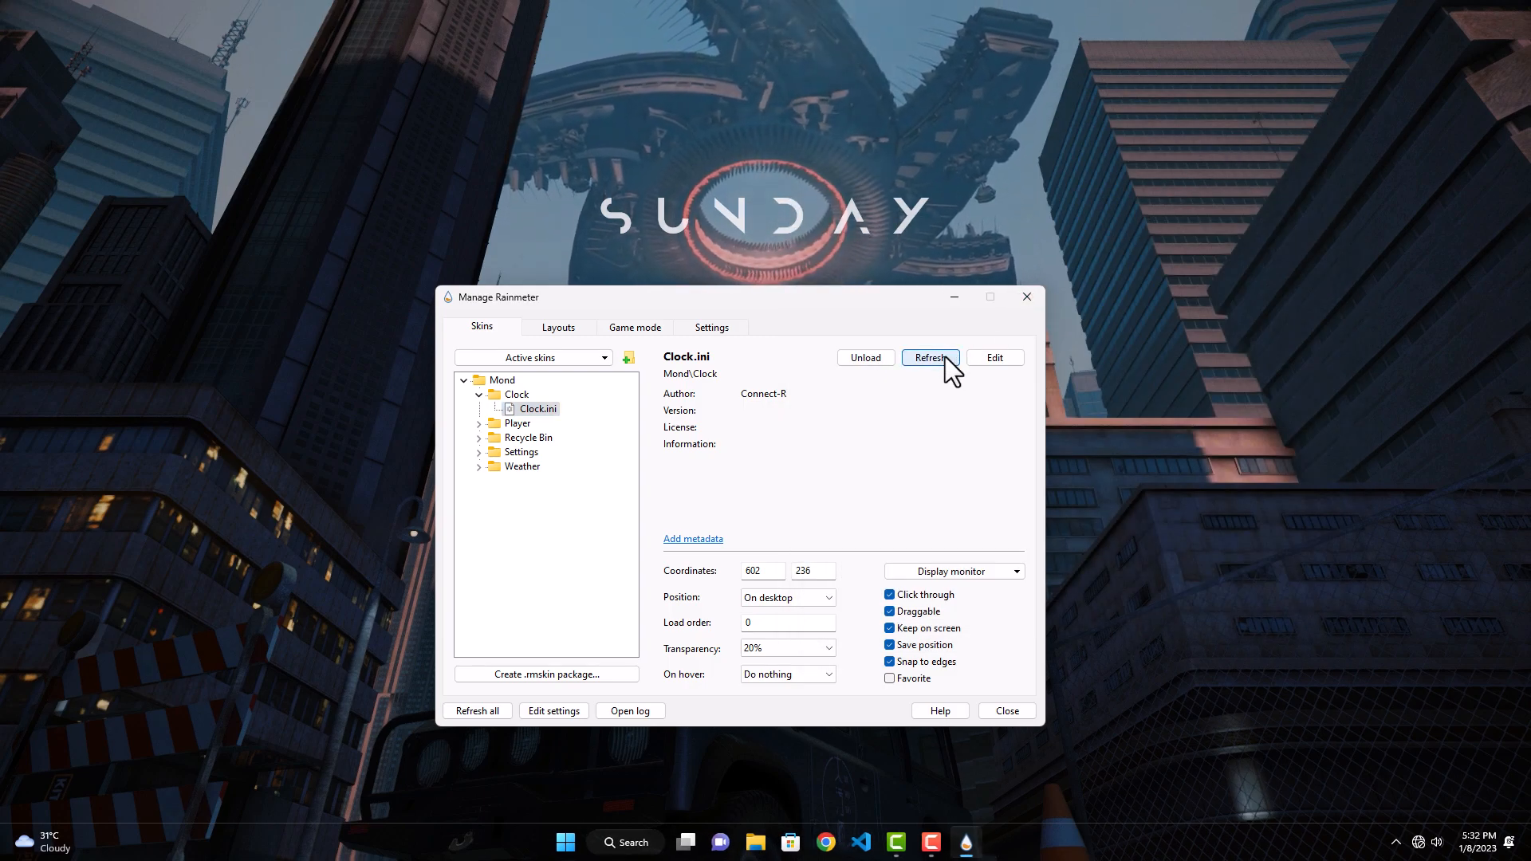
# Step: Minimize the manager and open the Clean Desktop folder from Downloads in File Explorer
pyautogui.click(954, 296)
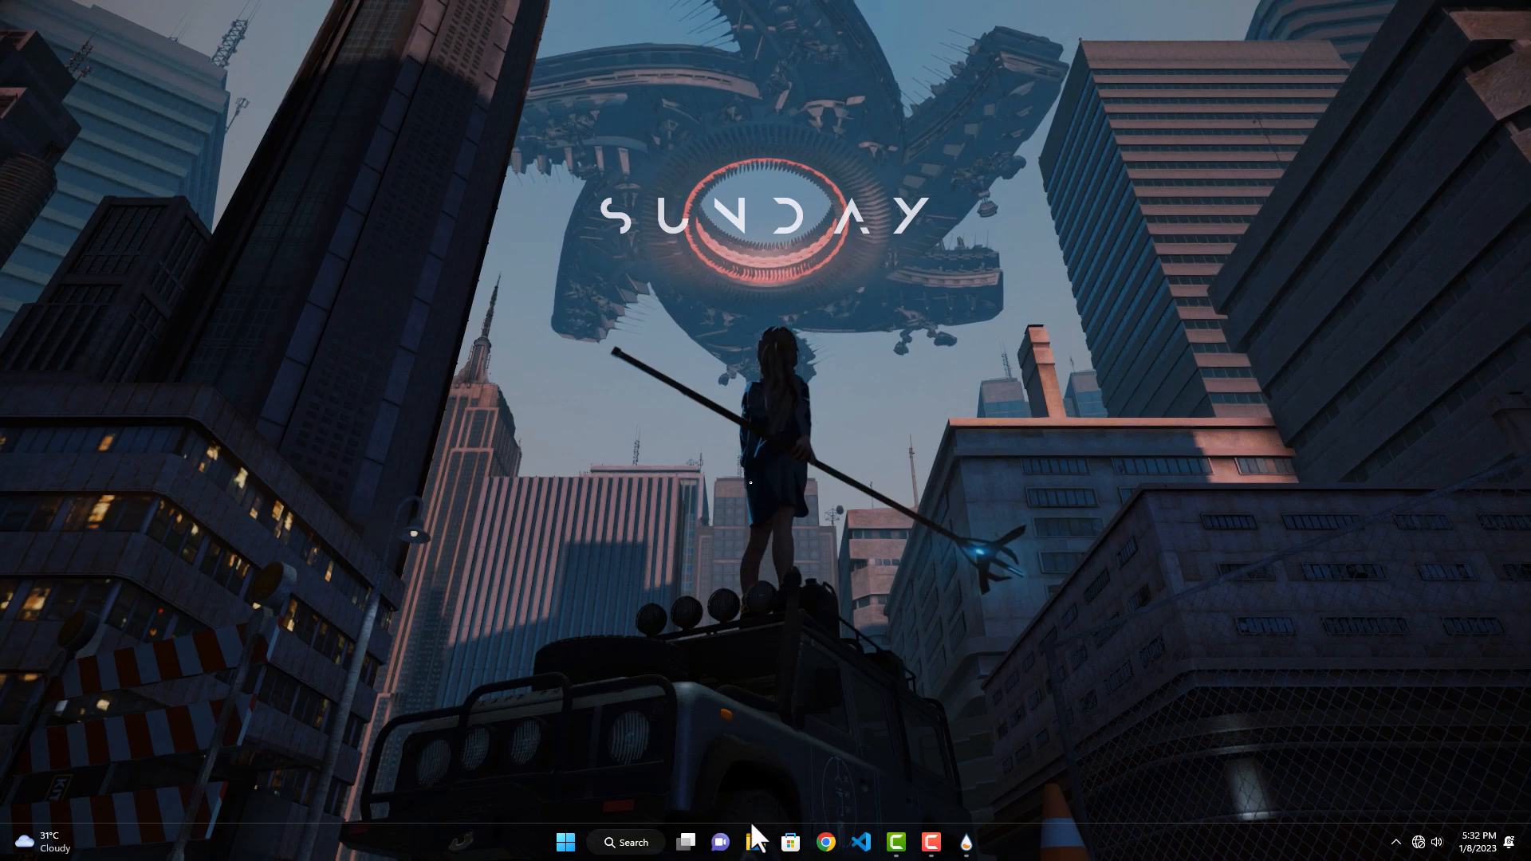
pyautogui.click(754, 843)
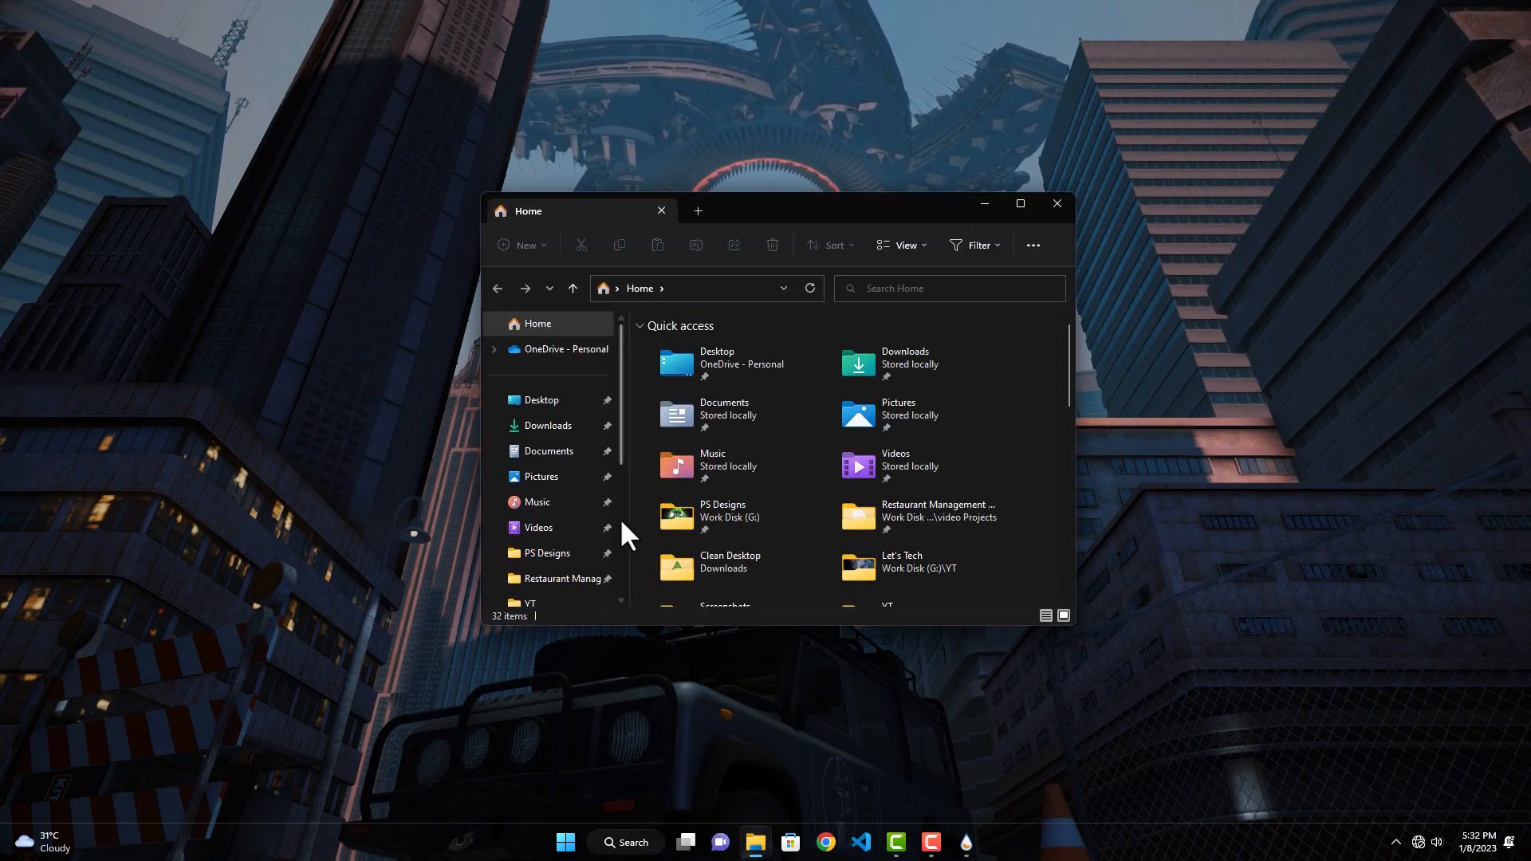
pyautogui.click(579, 437)
pyautogui.doubleClick(768, 365)
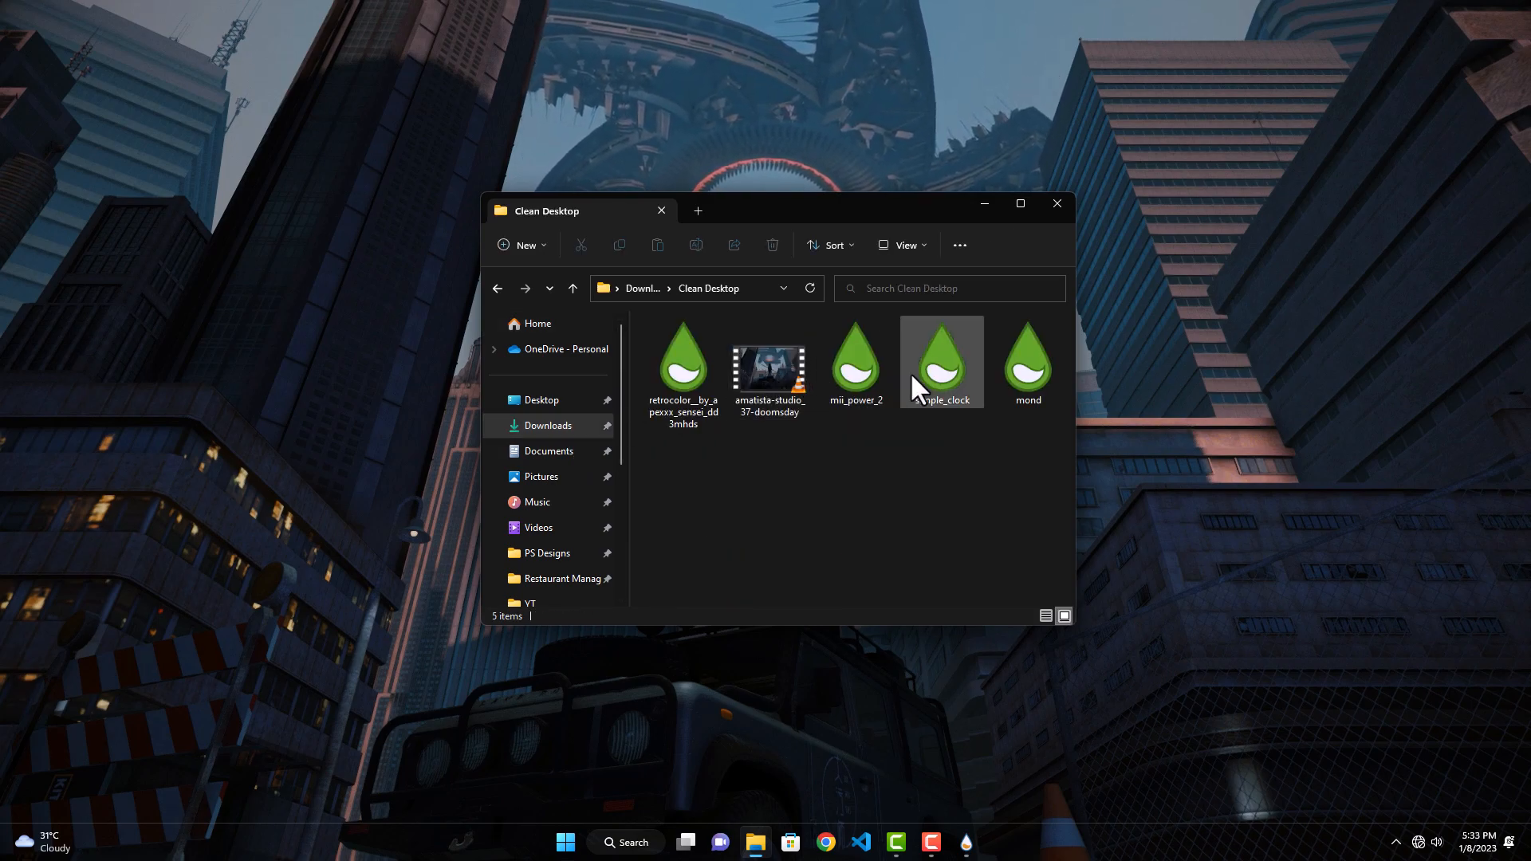
# Step: Install the simple_clock skin package without loading its included skins, and minimize the folder window
pyautogui.doubleClick(936, 373)
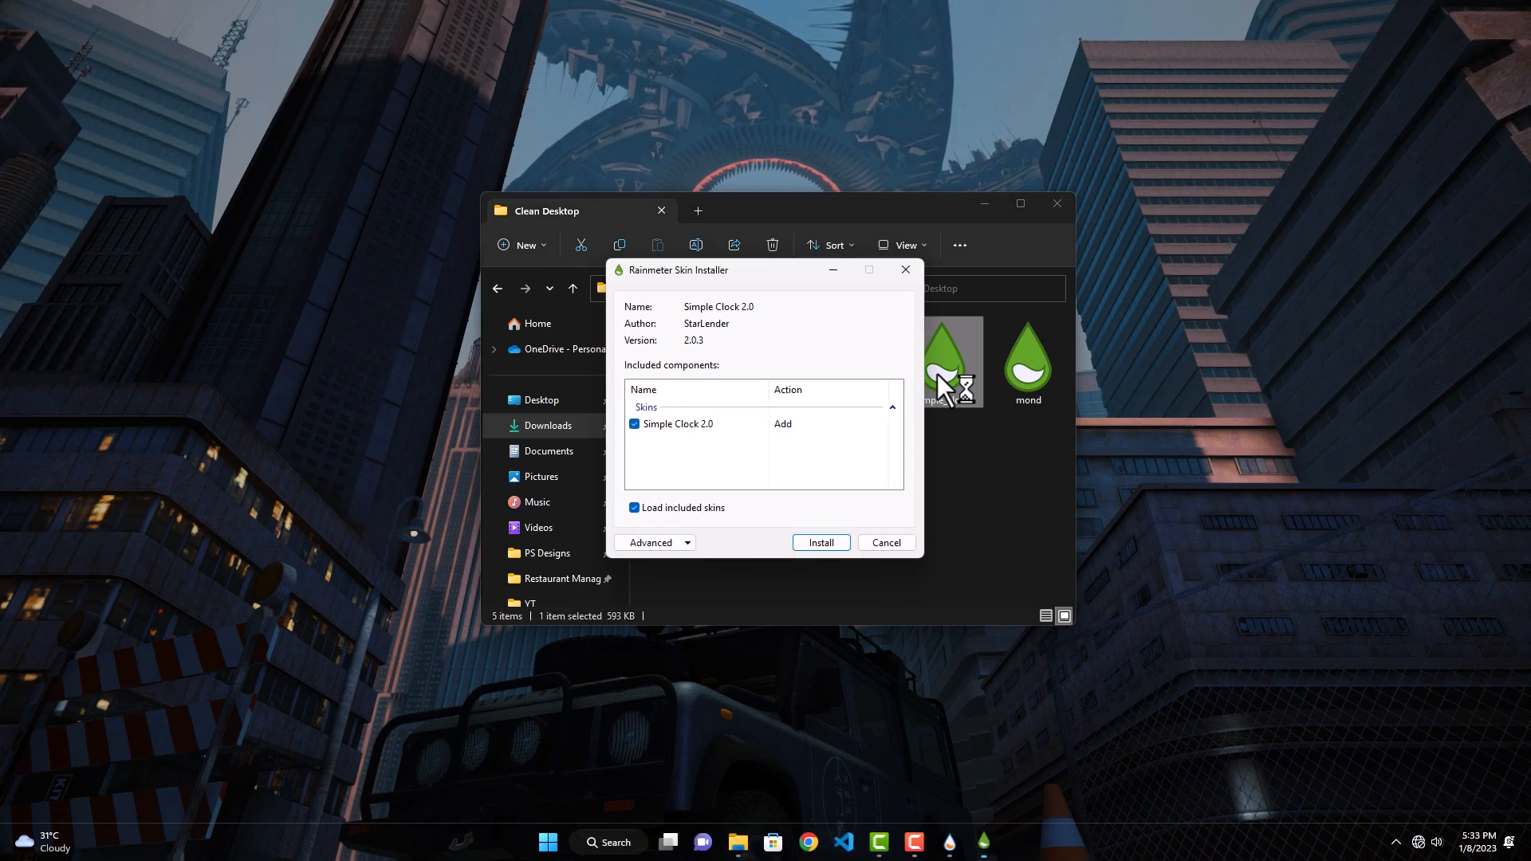
pyautogui.click(709, 508)
pyautogui.click(814, 544)
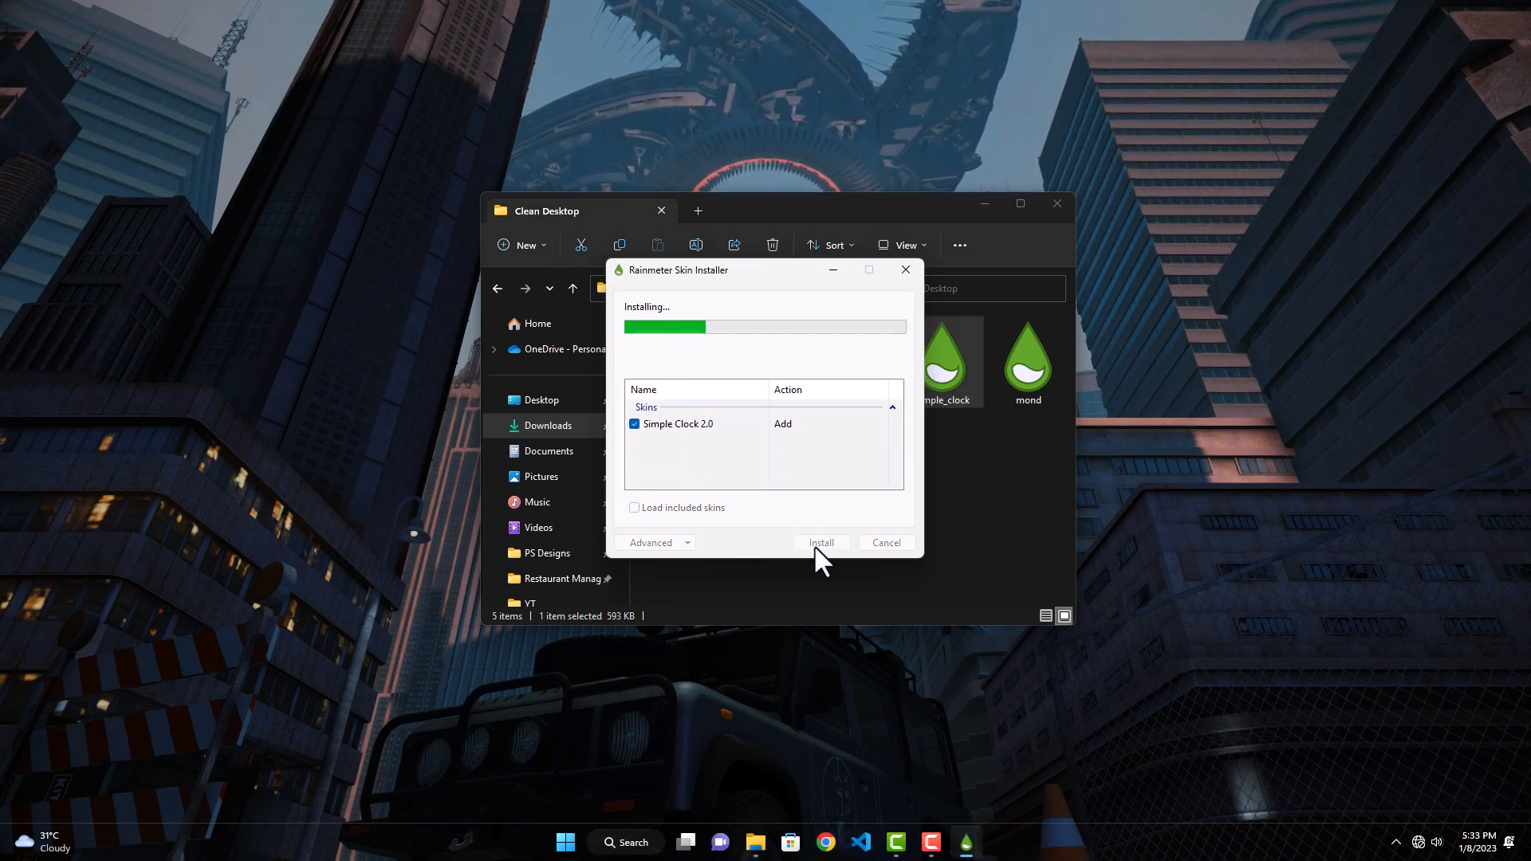
pyautogui.click(986, 204)
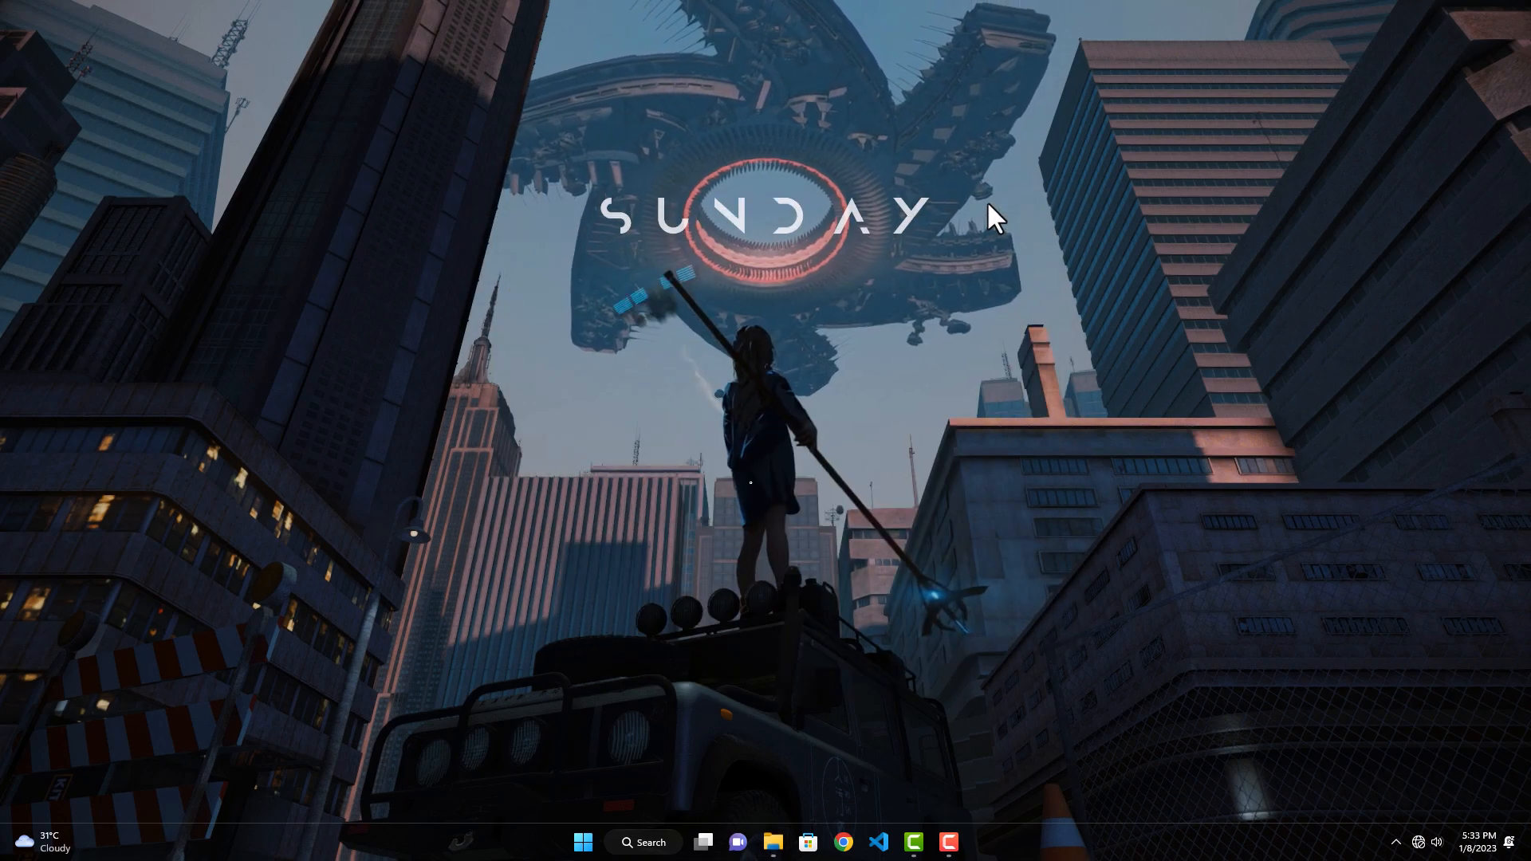
# Step: Open Rainmeter's manager and load clock.ini from the Classic Version folder of Simple Clock 2.0
pyautogui.click(1396, 843)
pyautogui.click(1408, 798)
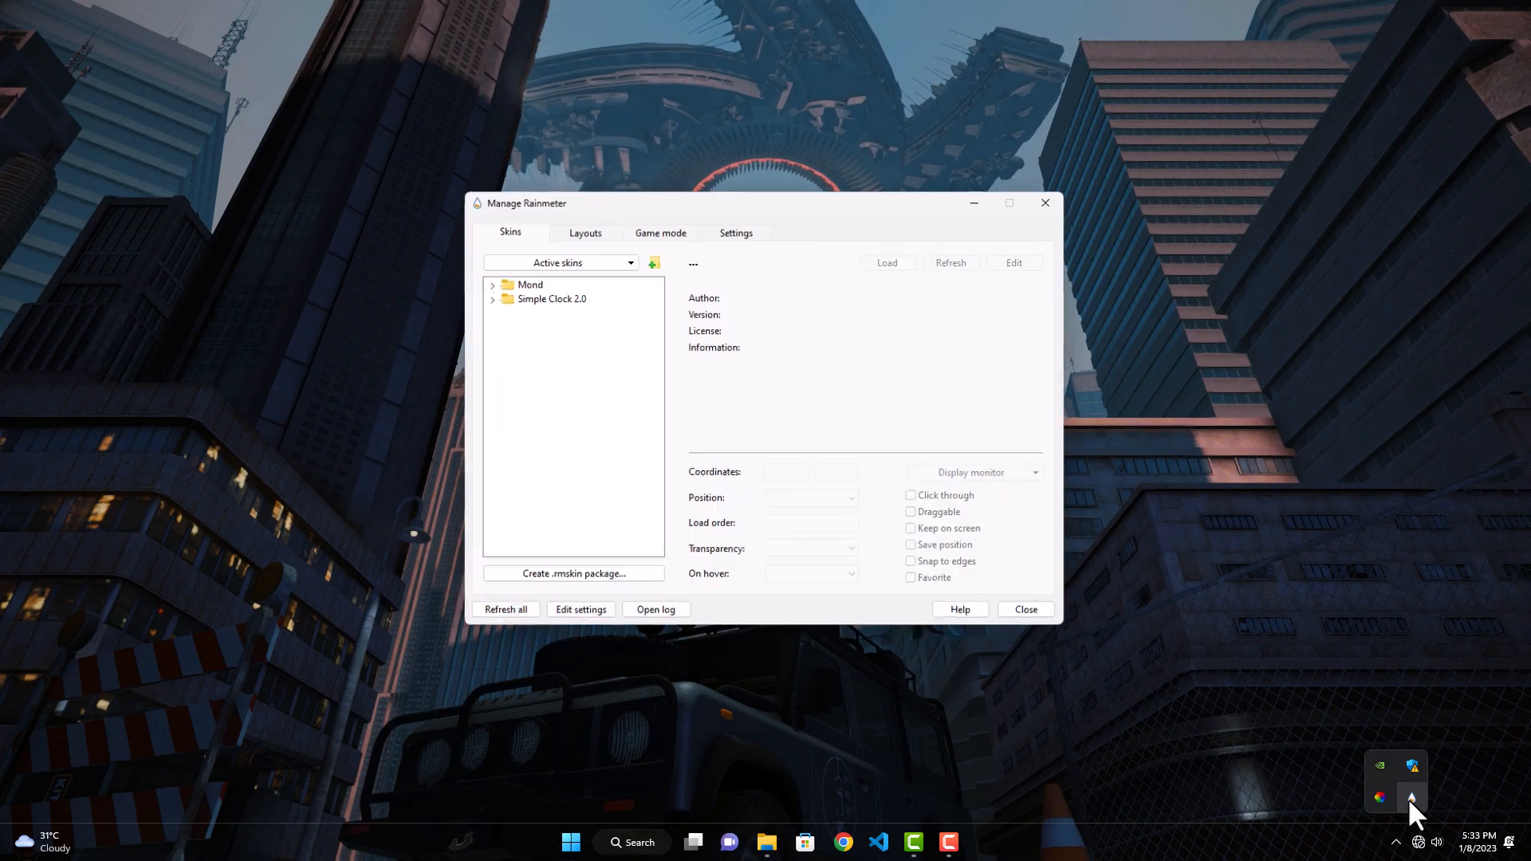
pyautogui.click(490, 297)
pyautogui.click(505, 312)
pyautogui.click(539, 327)
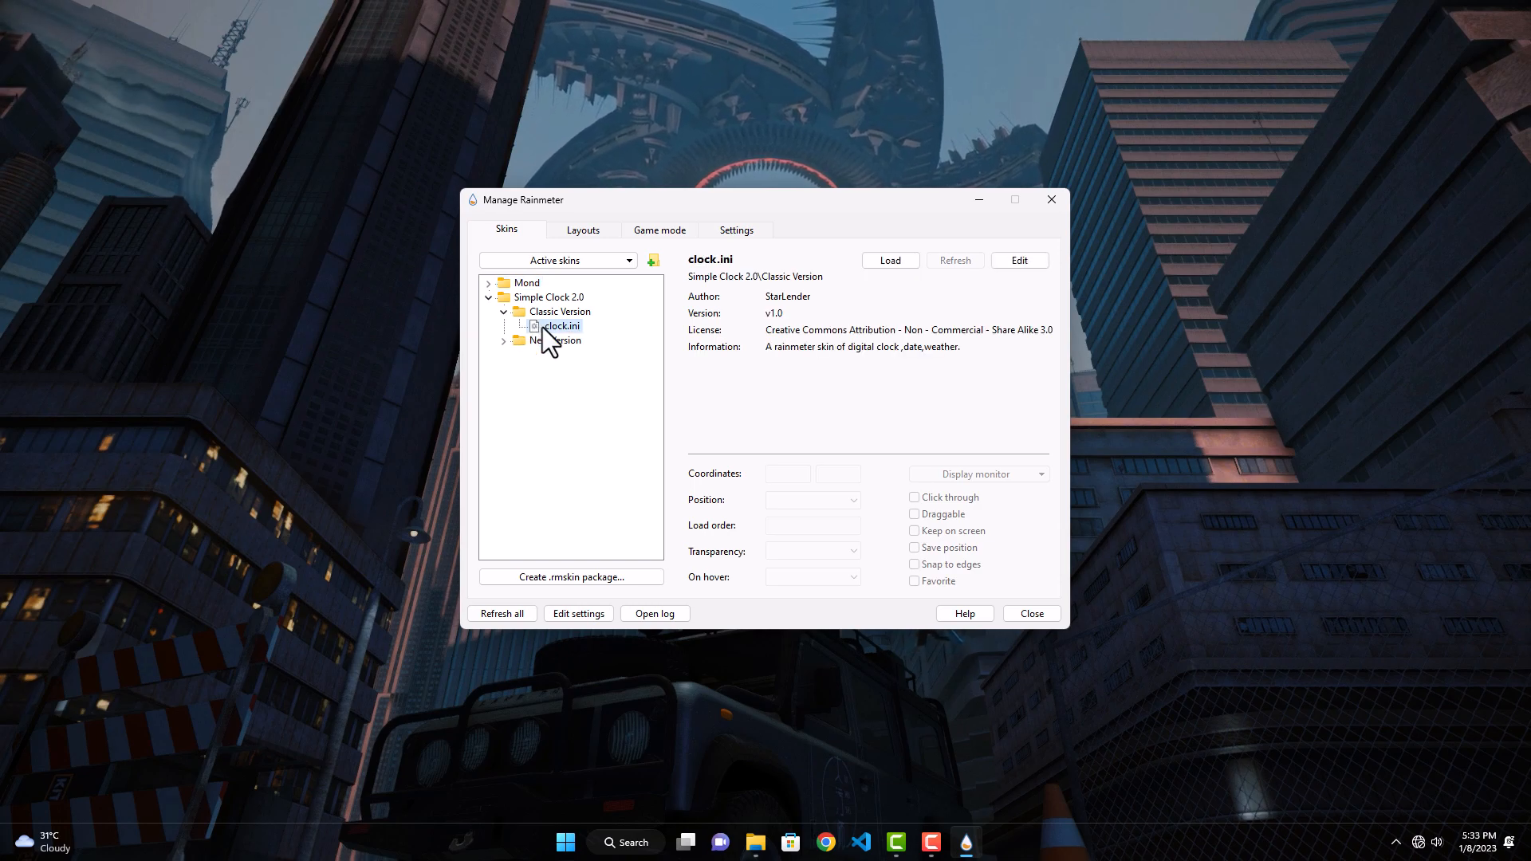
pyautogui.click(888, 261)
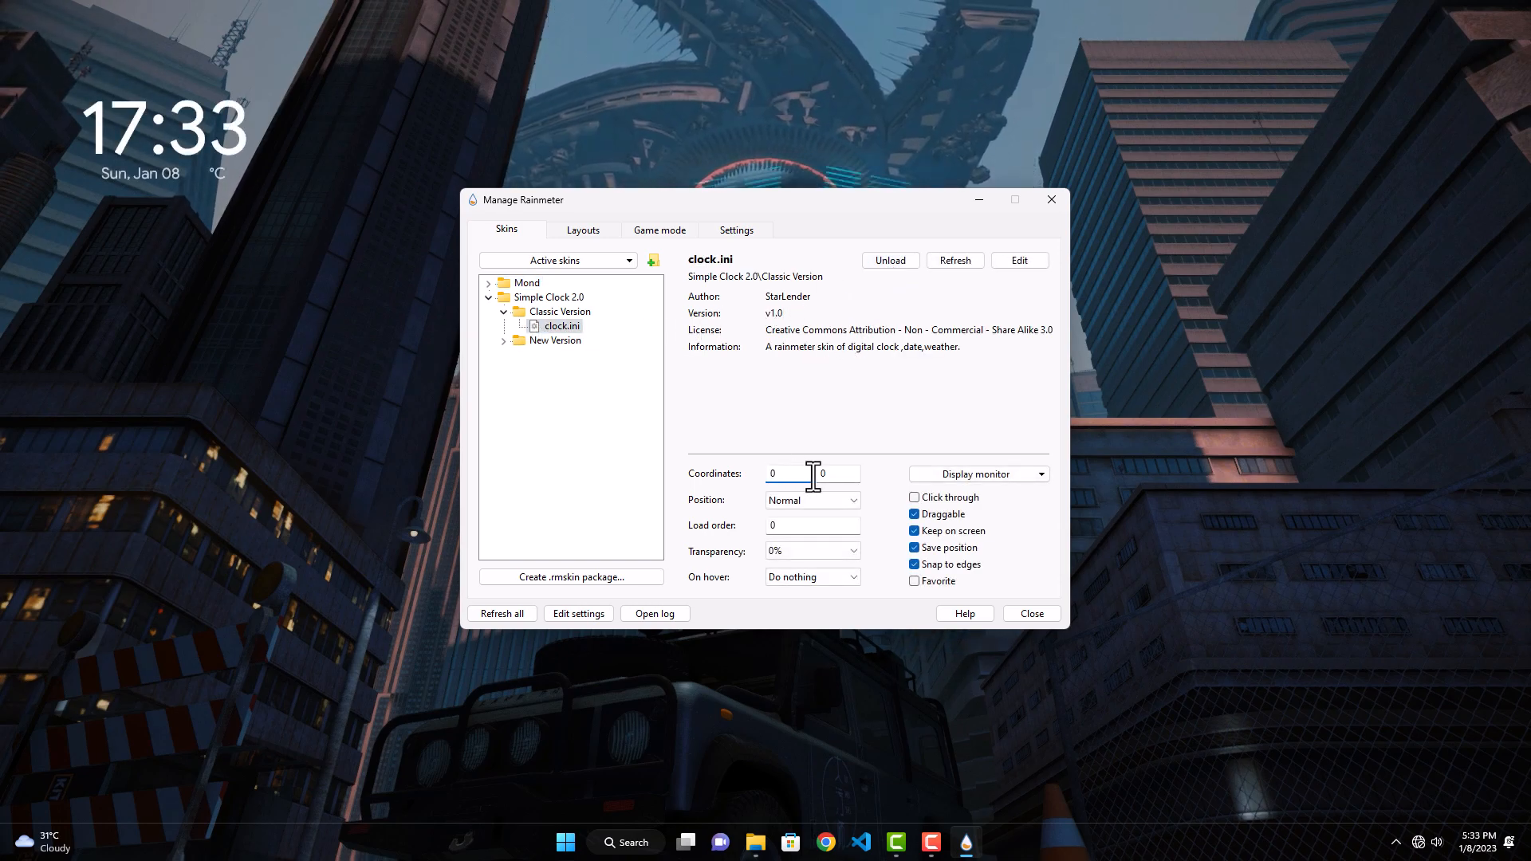
# Step: Set the vertical coordinate of Simple Clock's clock.ini skin to 720
pyautogui.click(838, 475)
pyautogui.press('BackSpace')
pyautogui.write('720')
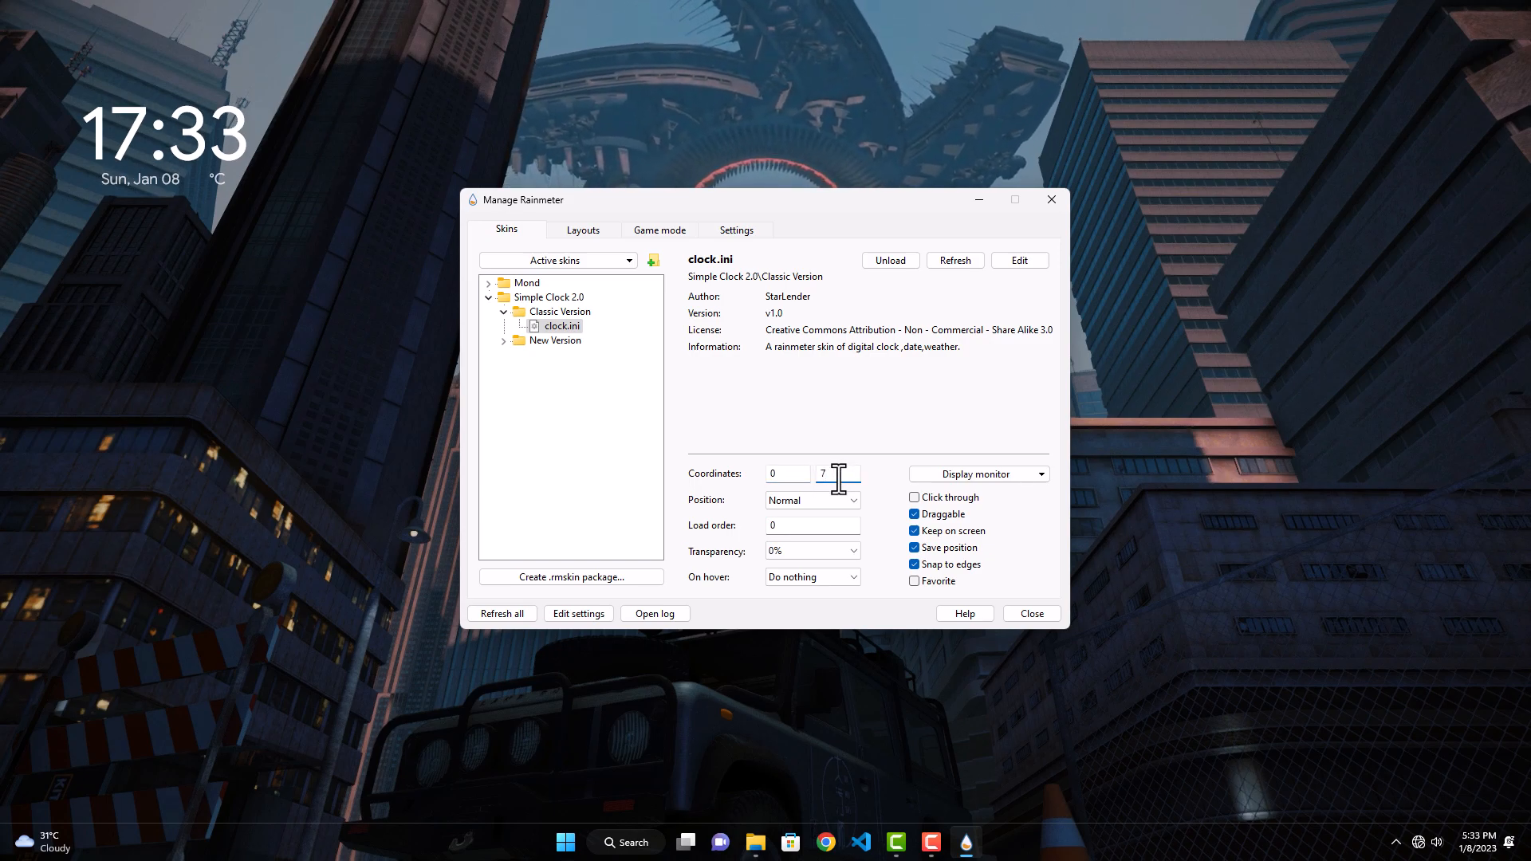
# Step: Set Simple Clock's clock.ini to position On desktop with Click through enabled and 20% transparency, and close the manager
pyautogui.click(845, 502)
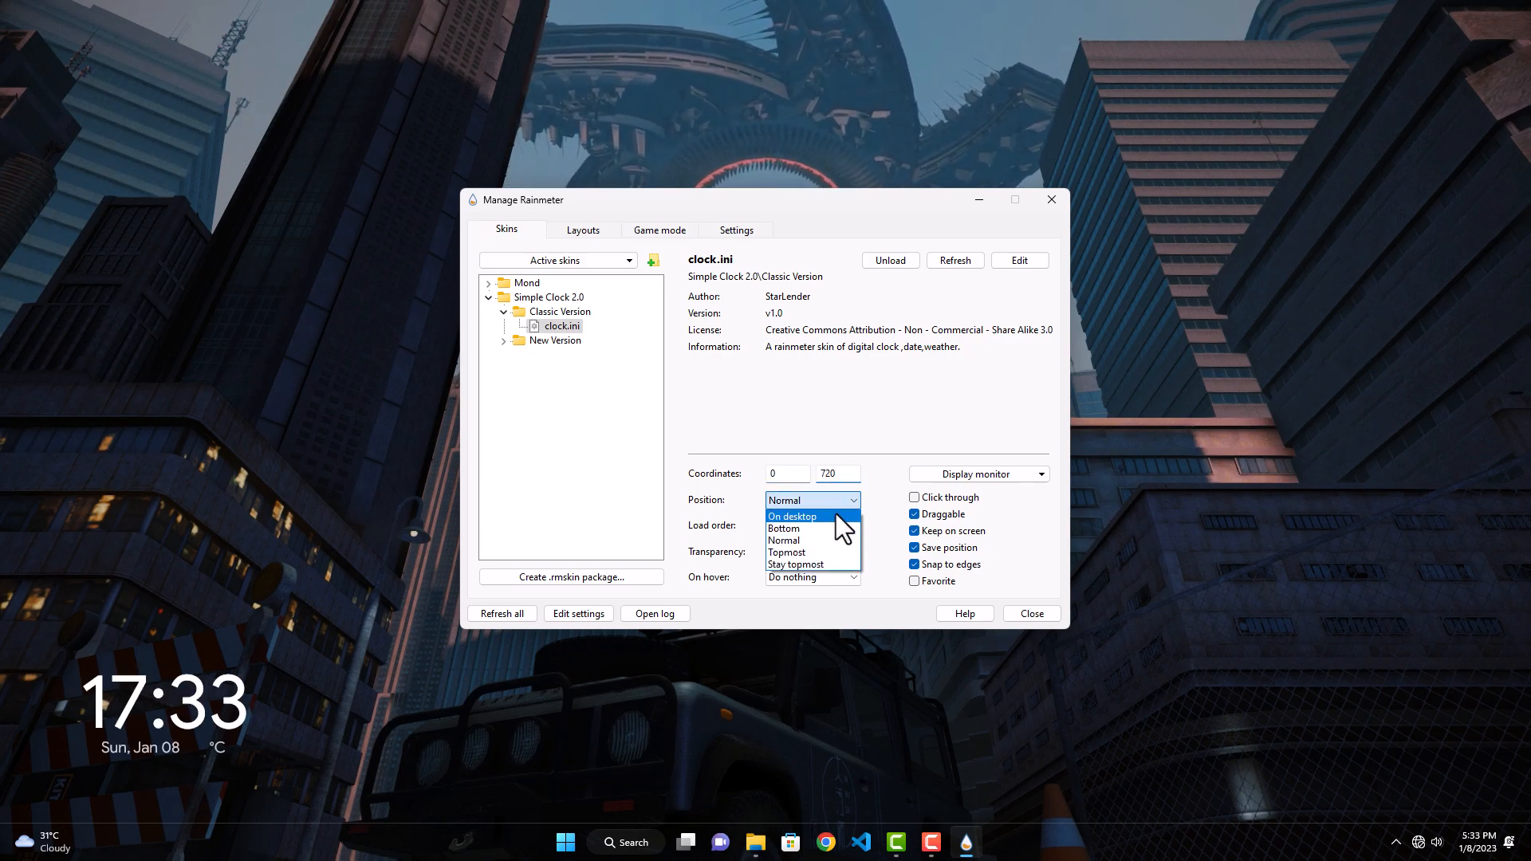
pyautogui.click(830, 518)
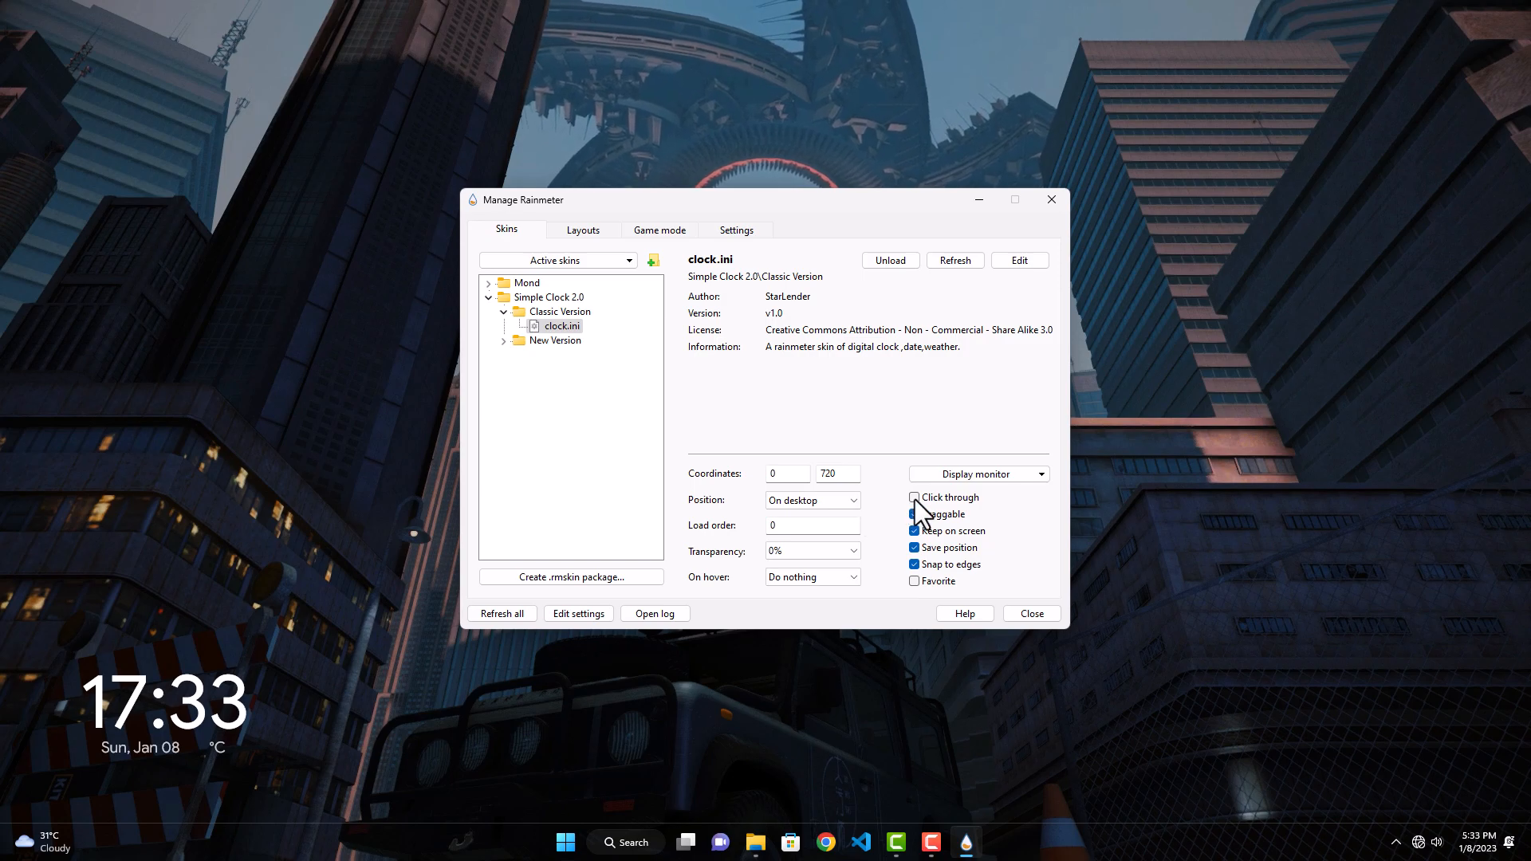
pyautogui.click(915, 497)
pyautogui.click(841, 549)
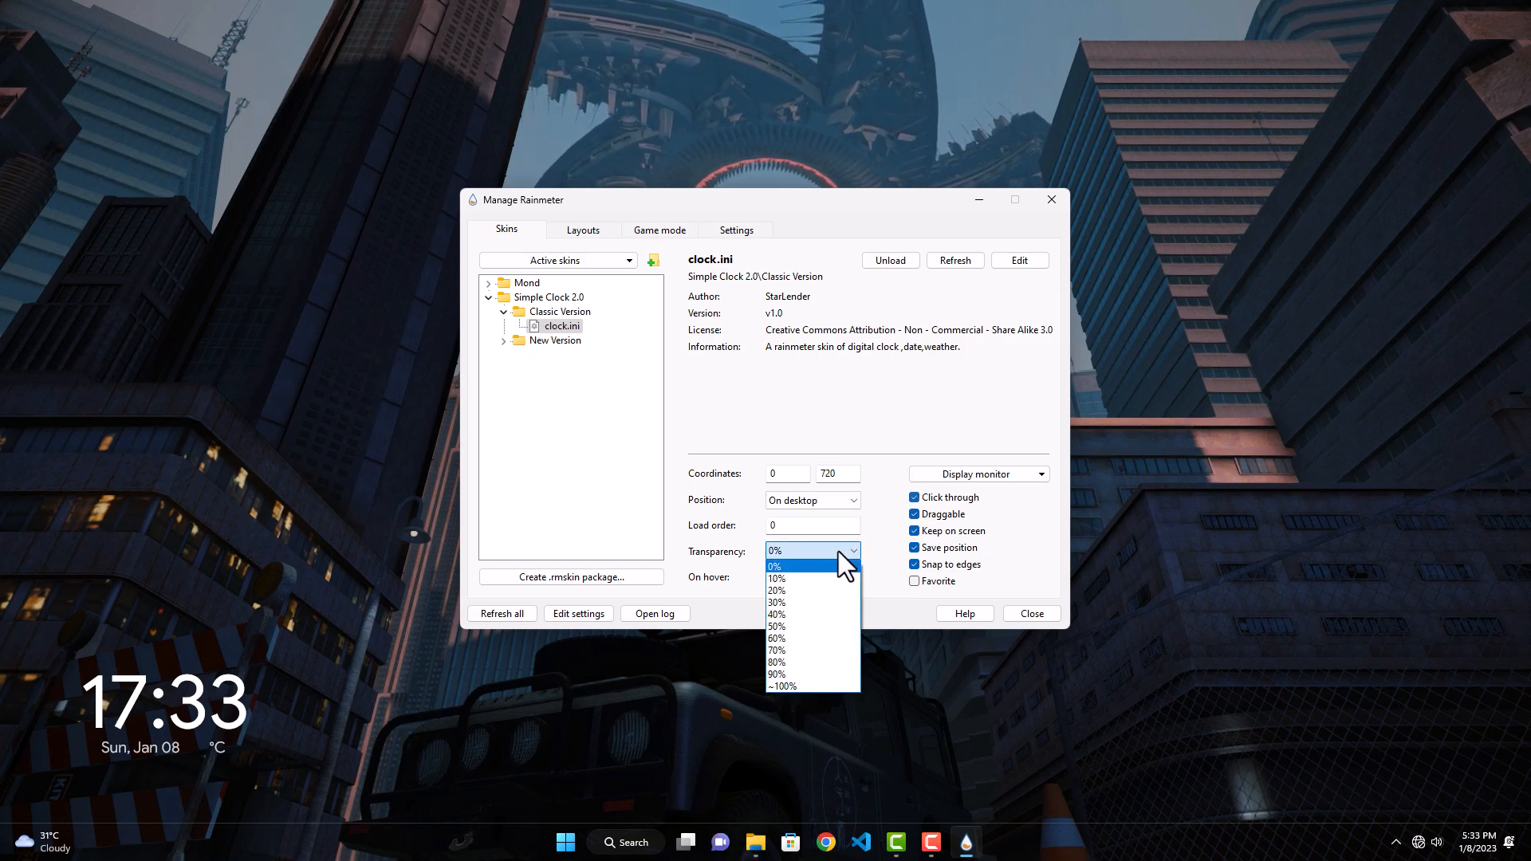
pyautogui.click(821, 590)
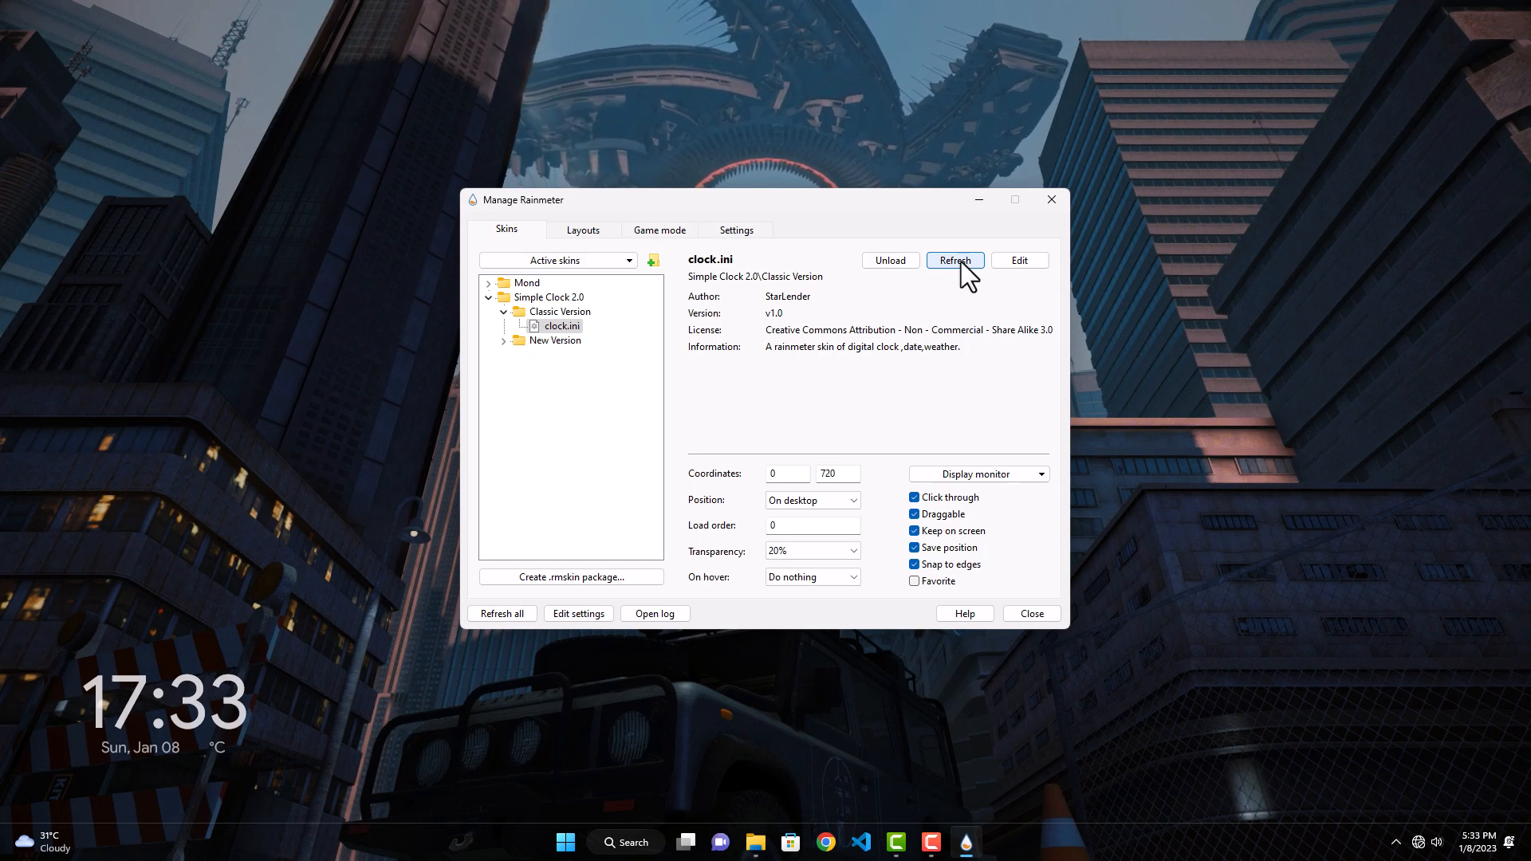
pyautogui.click(1031, 614)
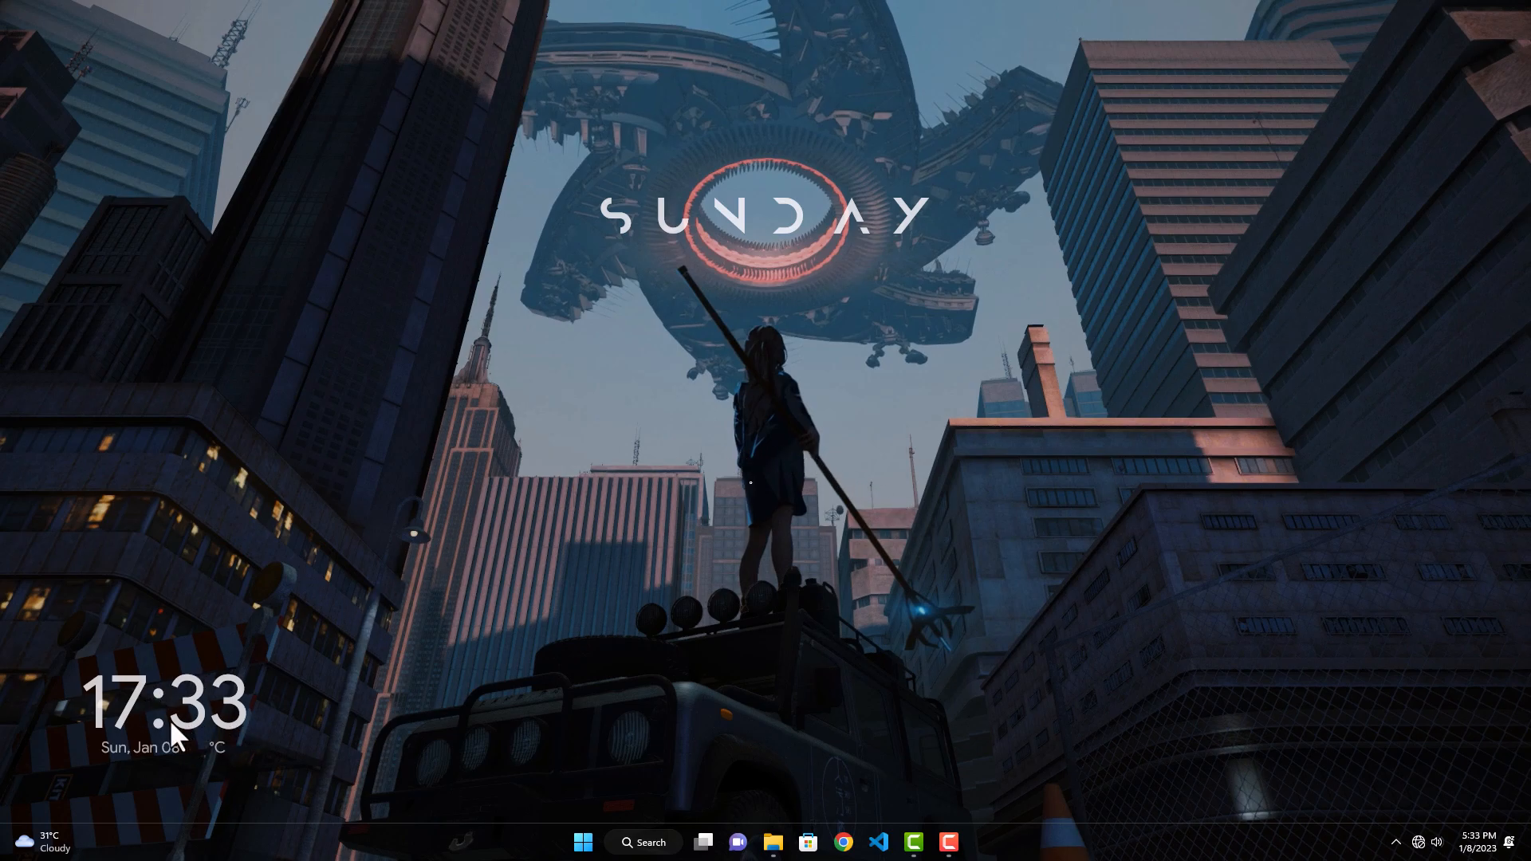
# Step: Install the mii_power_2 skin package from the Clean Desktop folder, and minimize the folder window
pyautogui.click(773, 842)
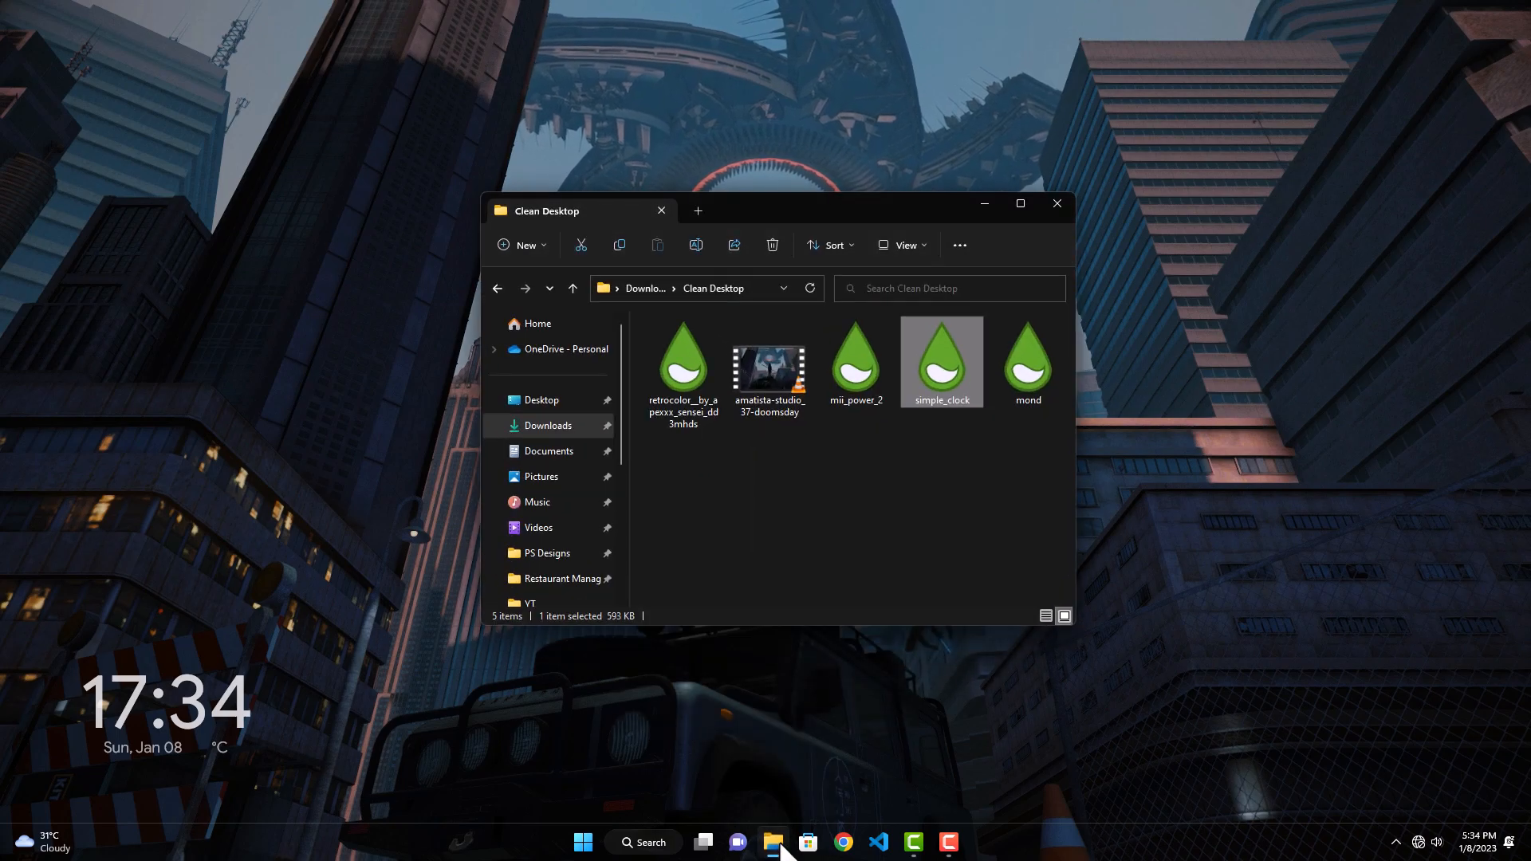
pyautogui.doubleClick(850, 384)
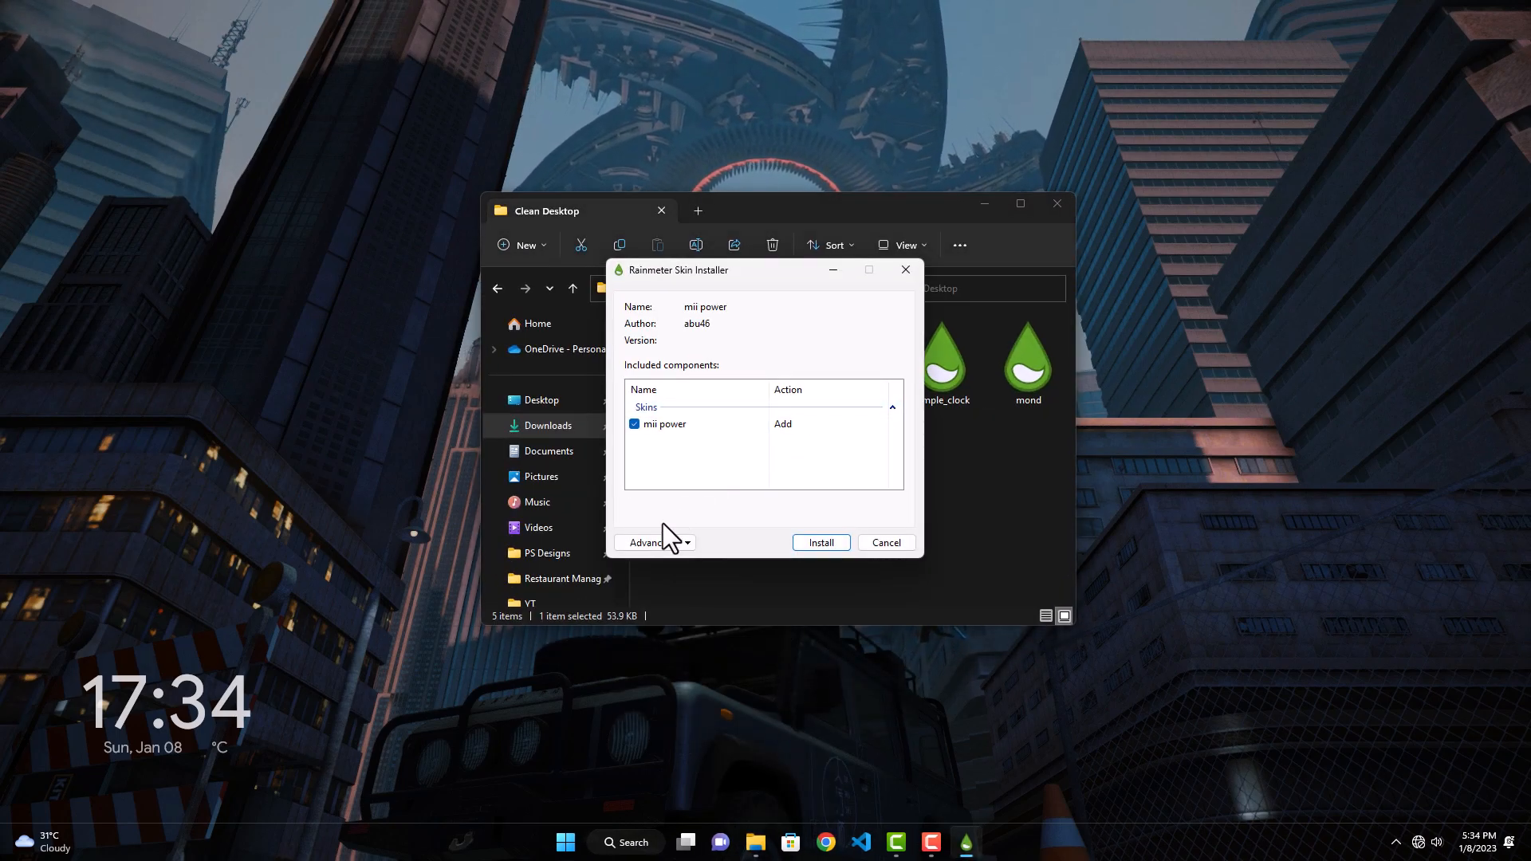
pyautogui.click(800, 545)
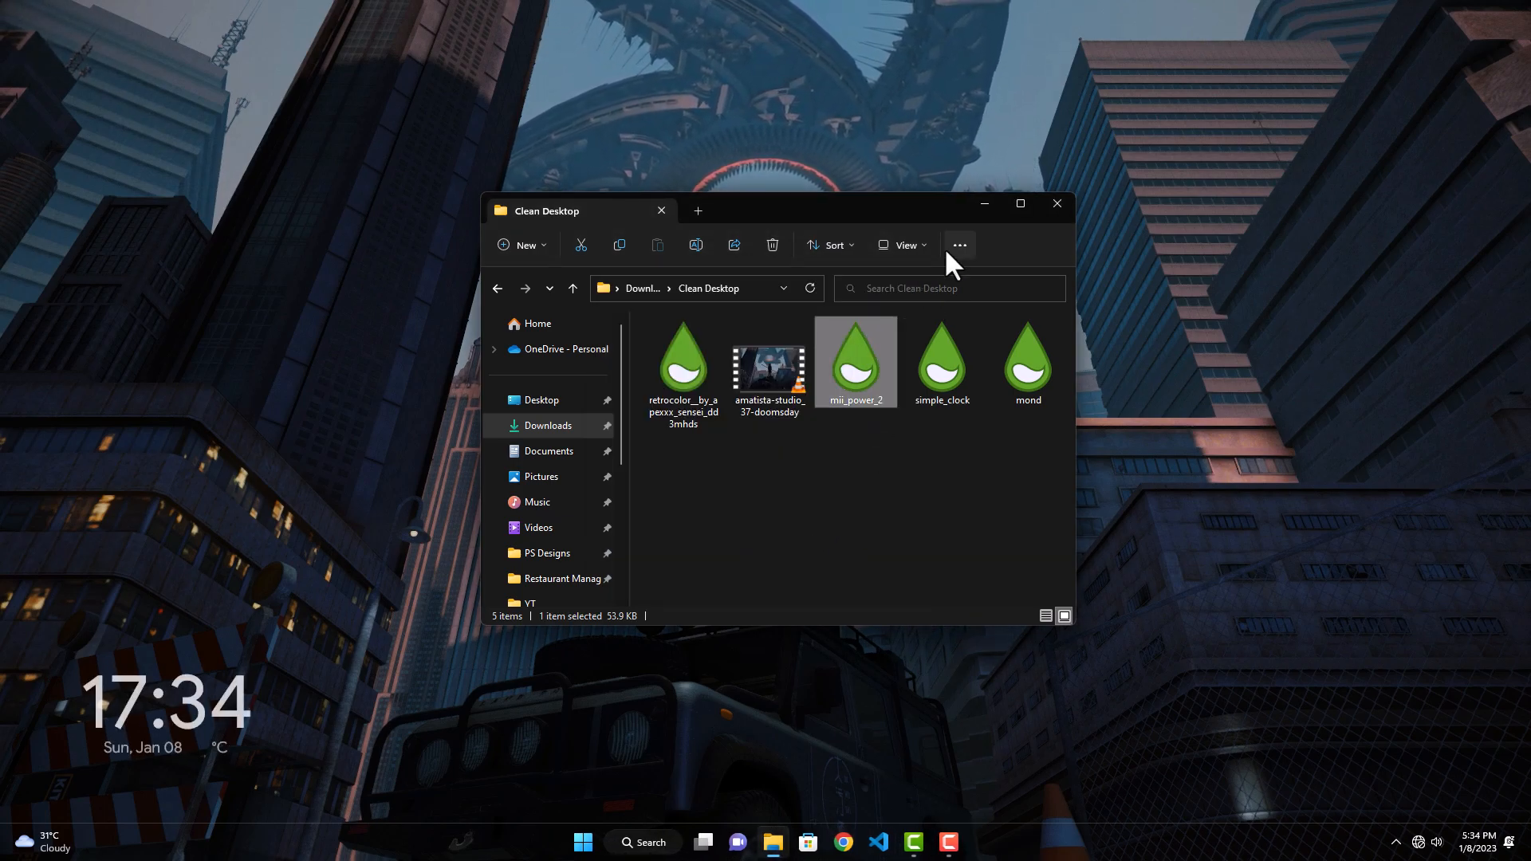
pyautogui.click(982, 206)
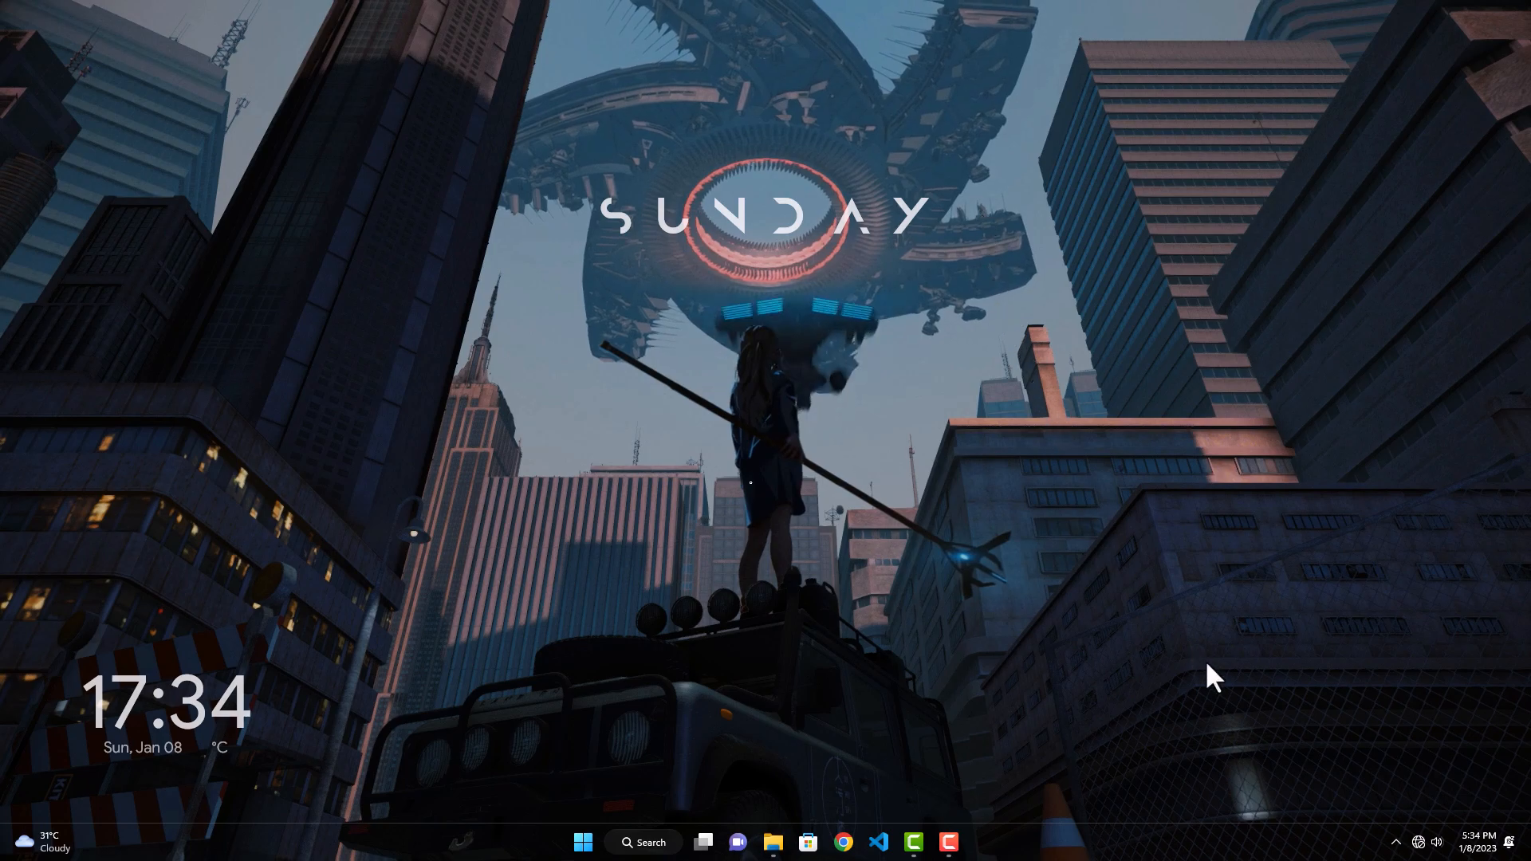
# Step: Open Rainmeter's manager and load W.ini from mii power's power folder
pyautogui.click(1396, 842)
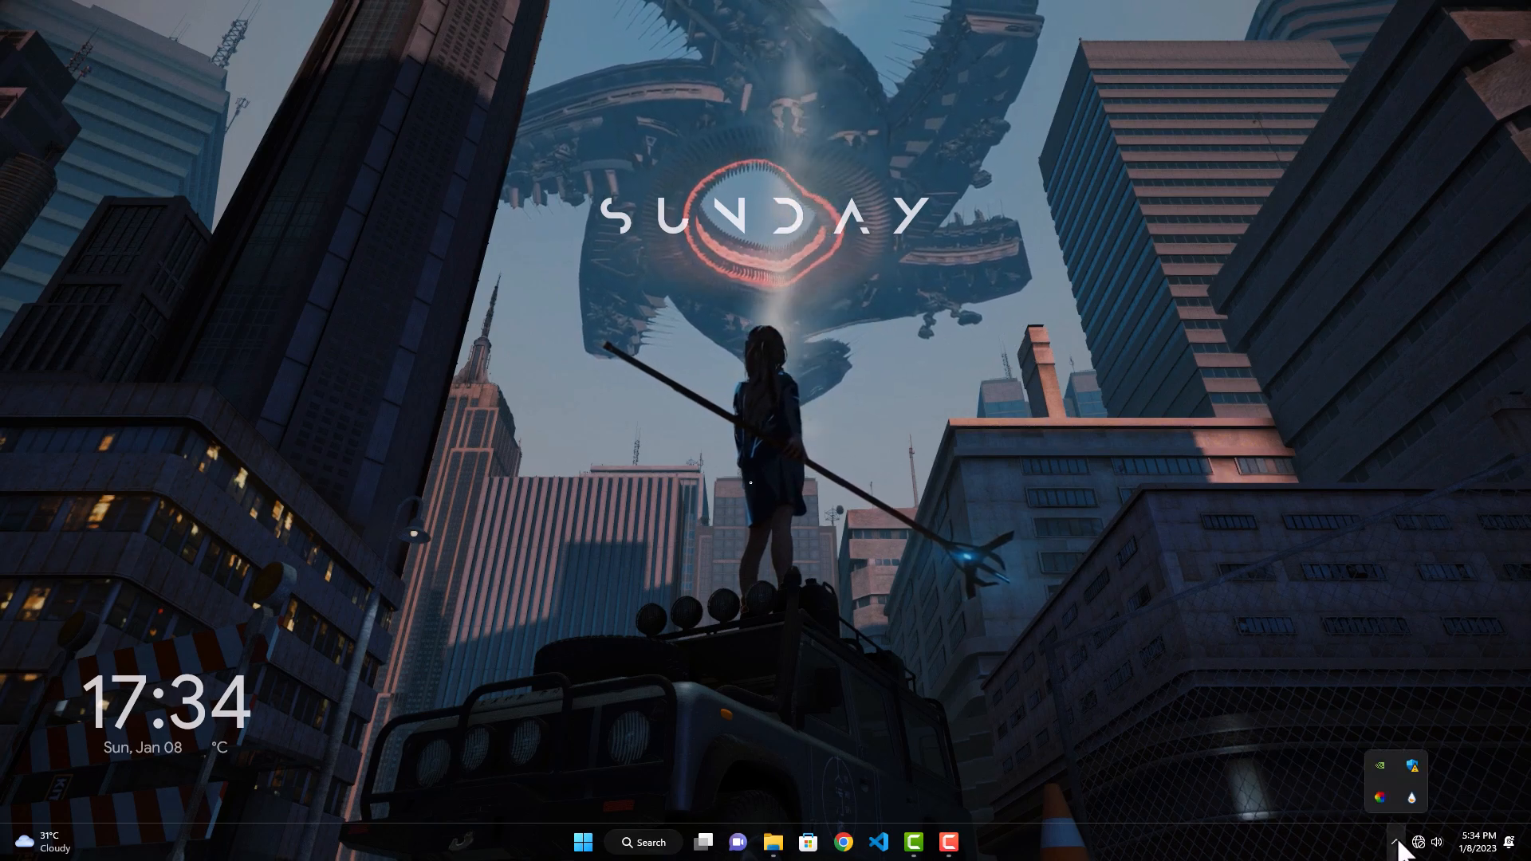
pyautogui.click(1408, 798)
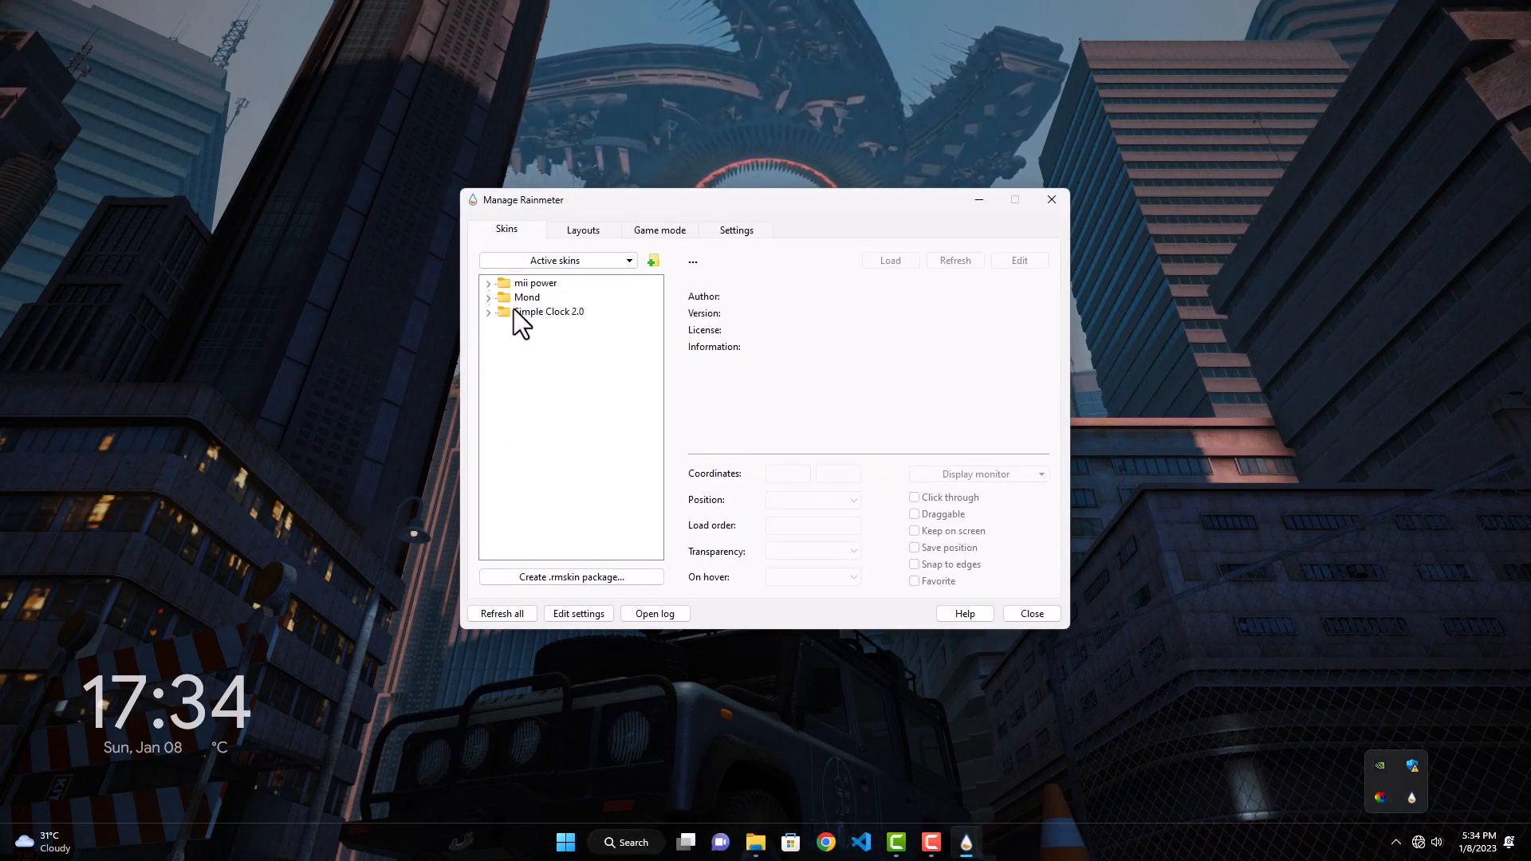
pyautogui.click(489, 284)
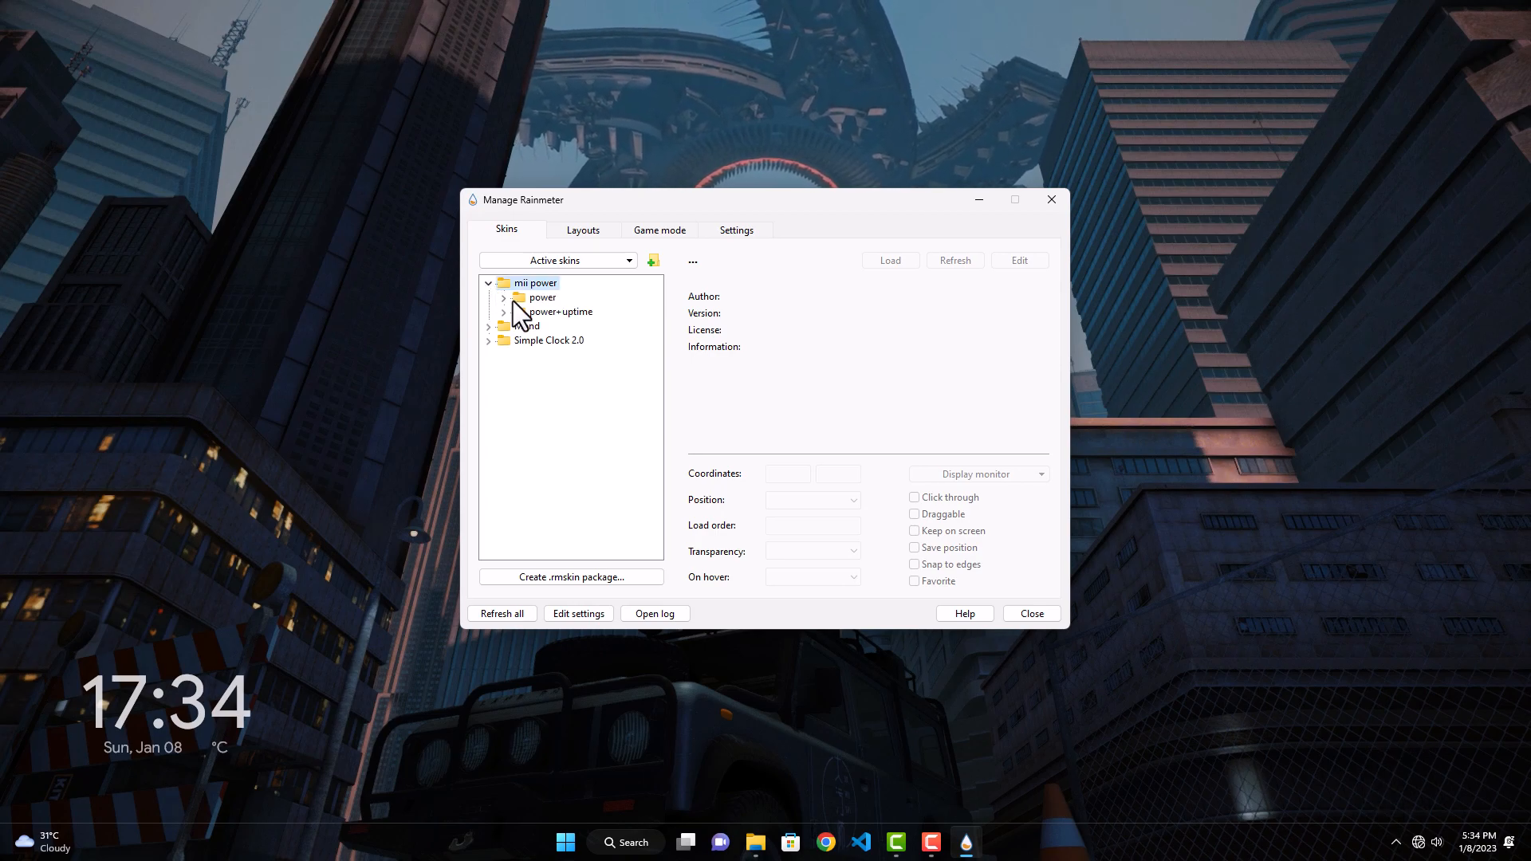
pyautogui.click(503, 298)
pyautogui.click(543, 322)
pyautogui.click(881, 267)
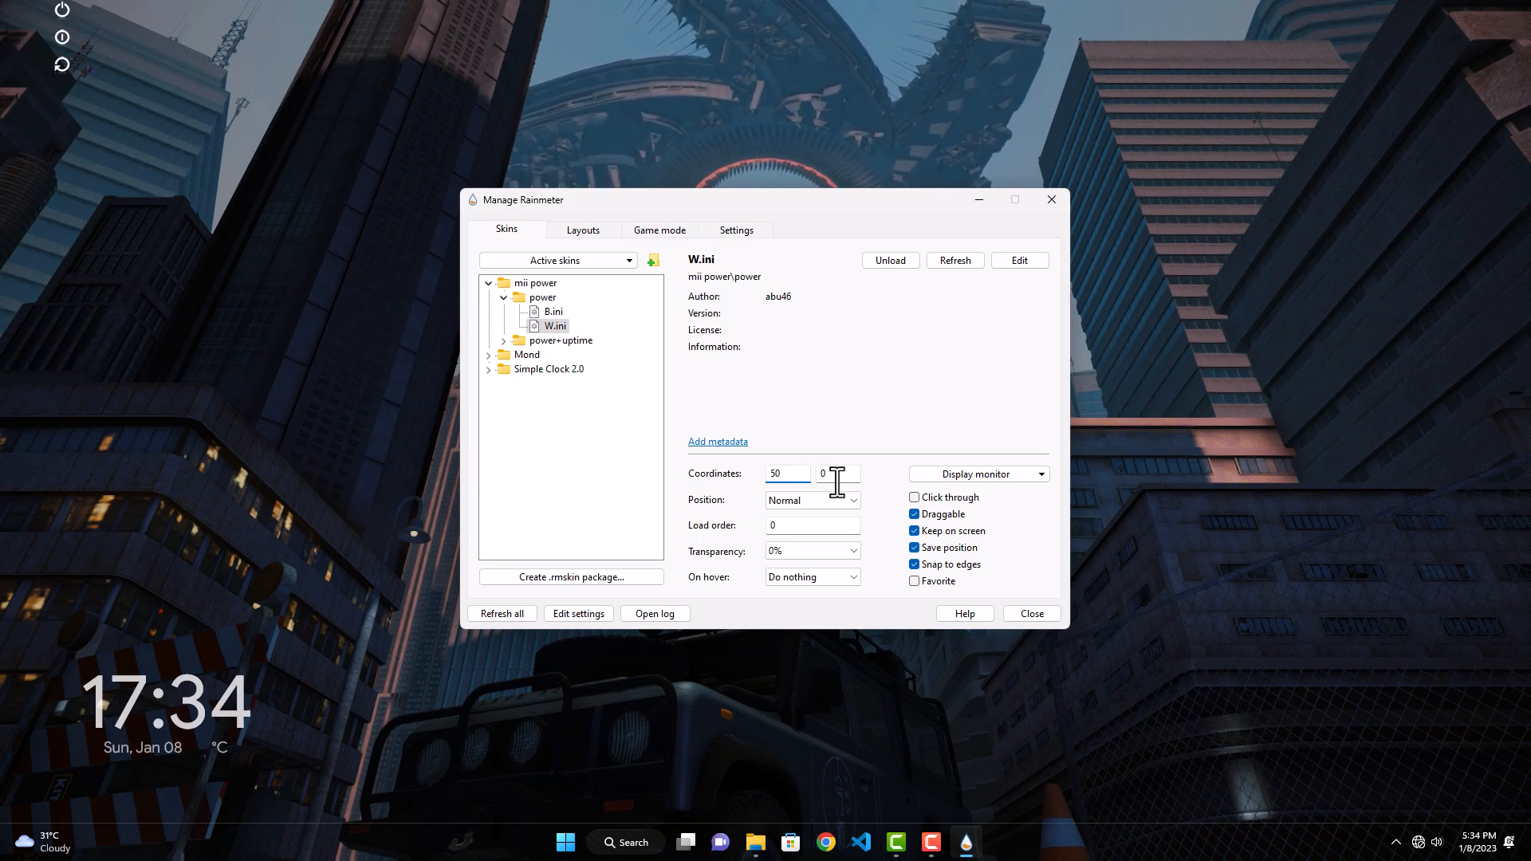
# Step: Set the W.ini skin's coordinates to 50, 850, its position to On desktop and its transparency to 20%, and close the manager
pyautogui.write('50')
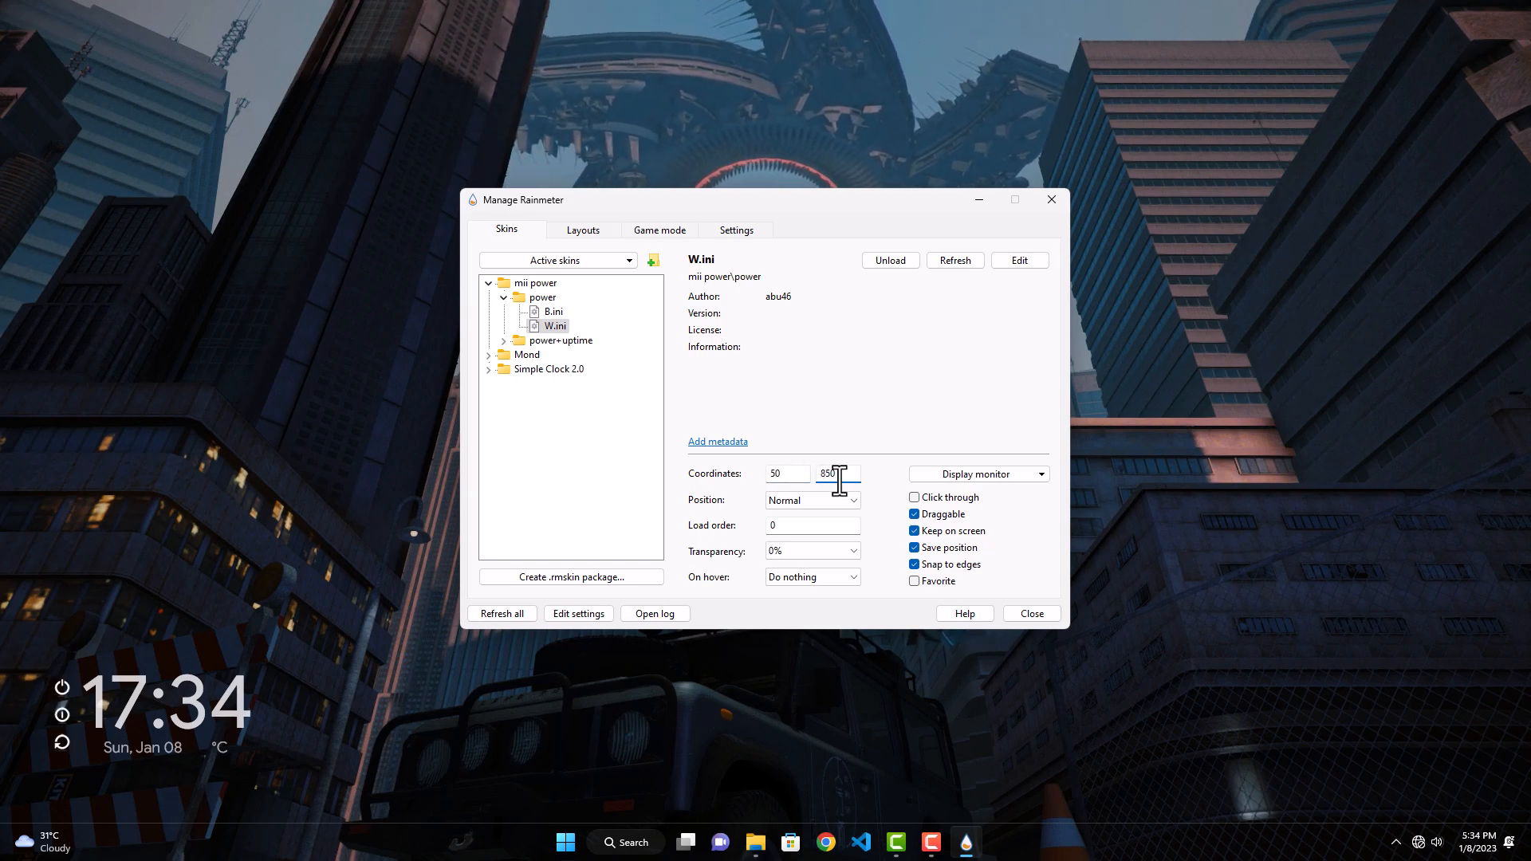
pyautogui.click(840, 499)
pyautogui.click(826, 567)
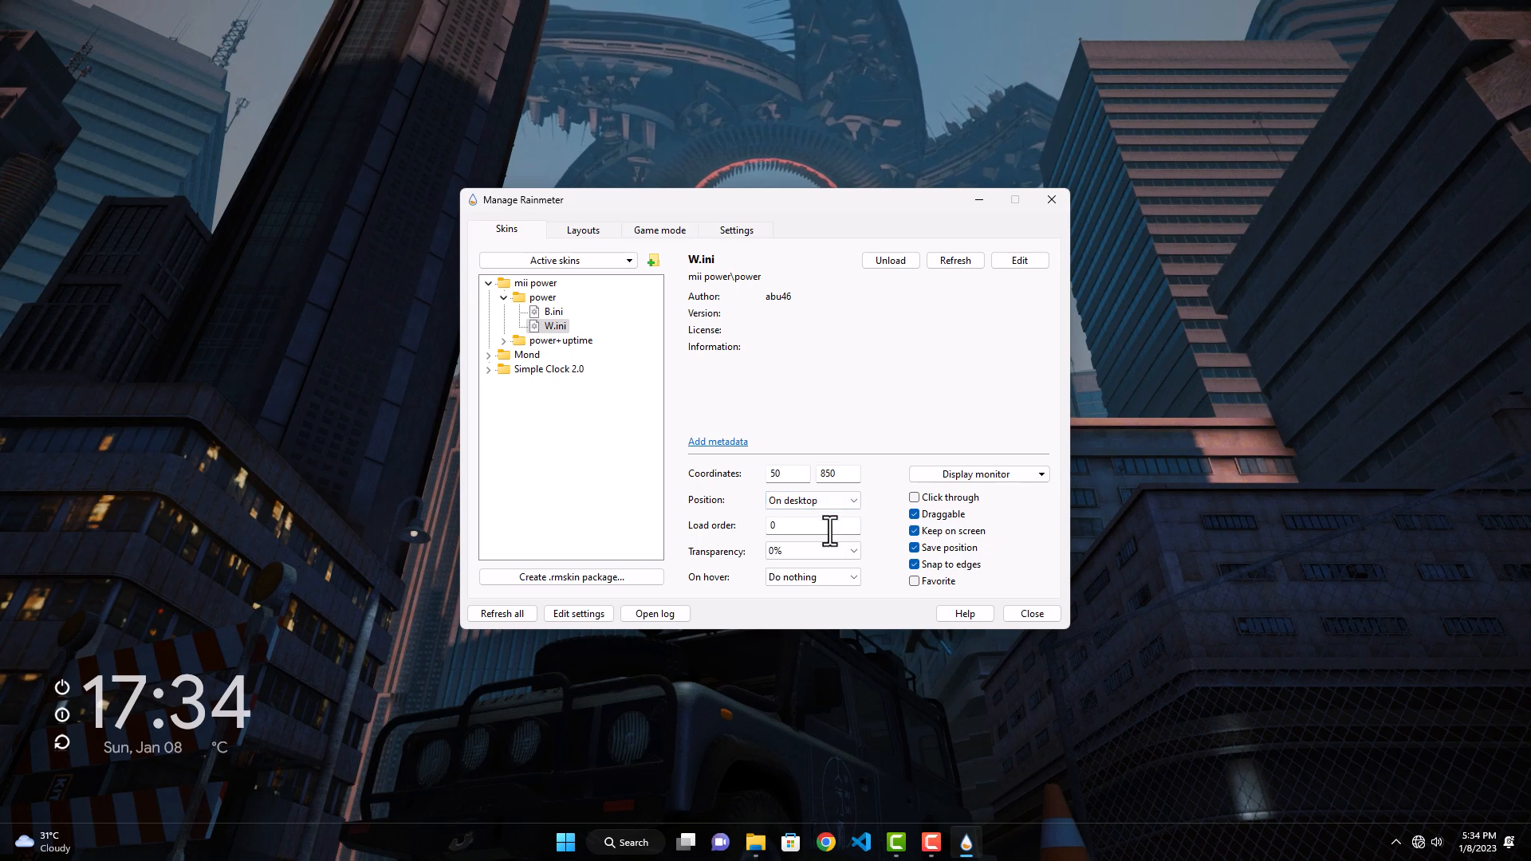
pyautogui.click(821, 547)
pyautogui.click(806, 588)
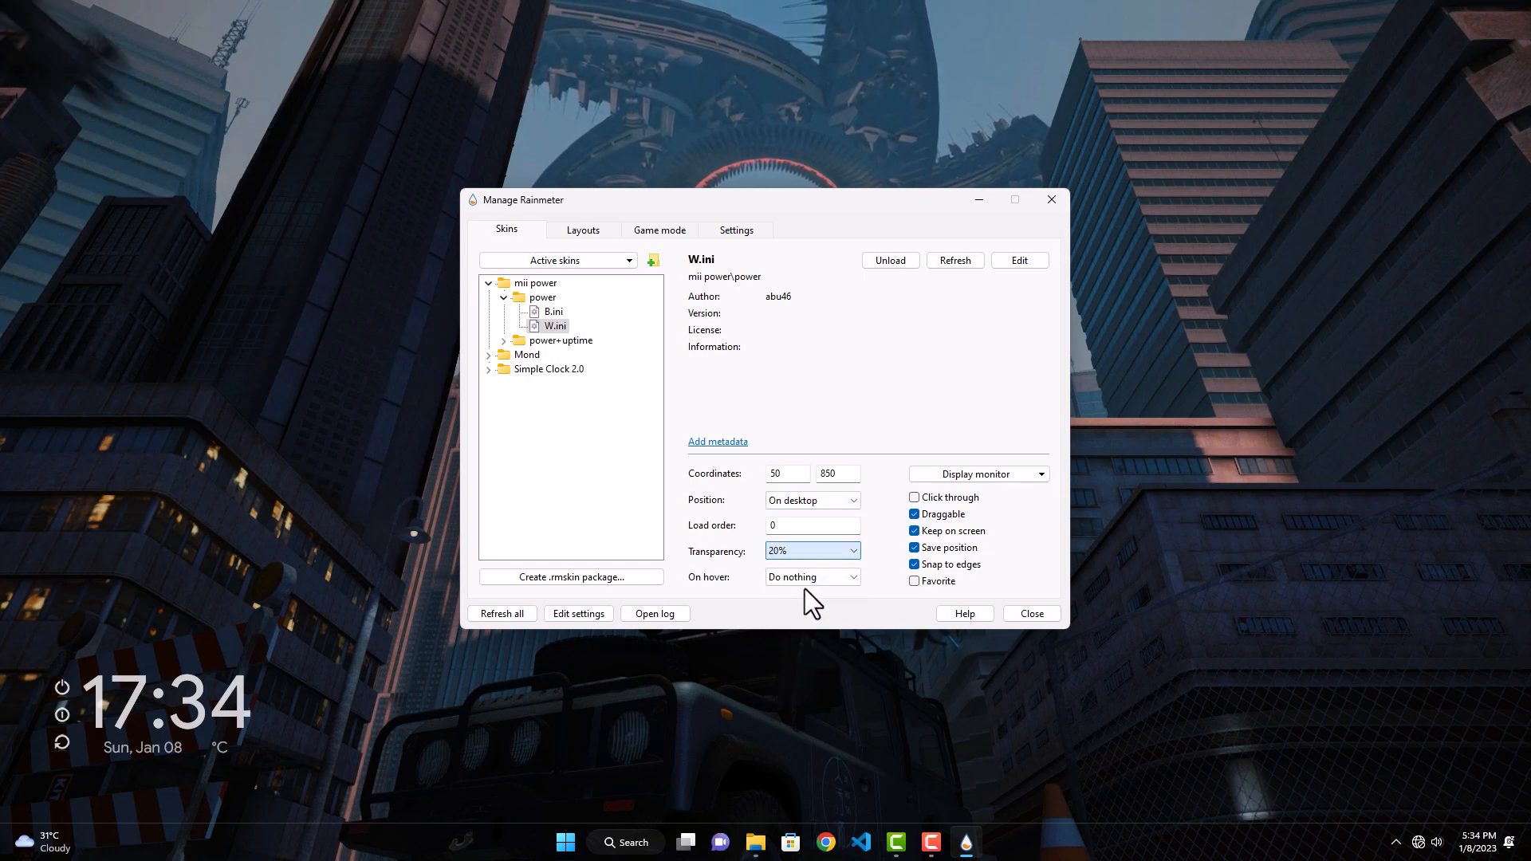
pyautogui.click(914, 496)
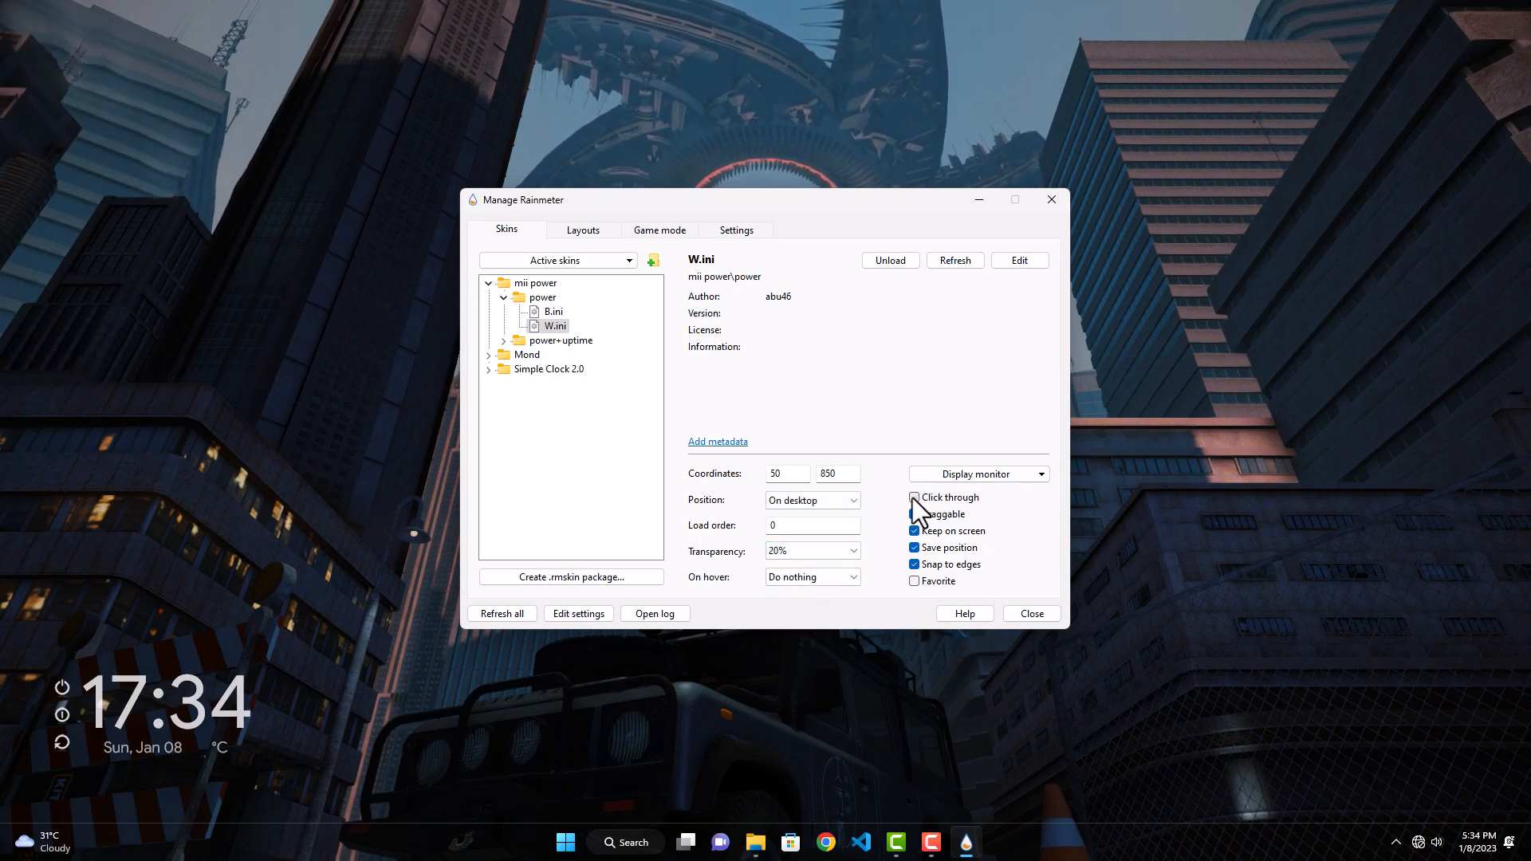
pyautogui.click(1028, 614)
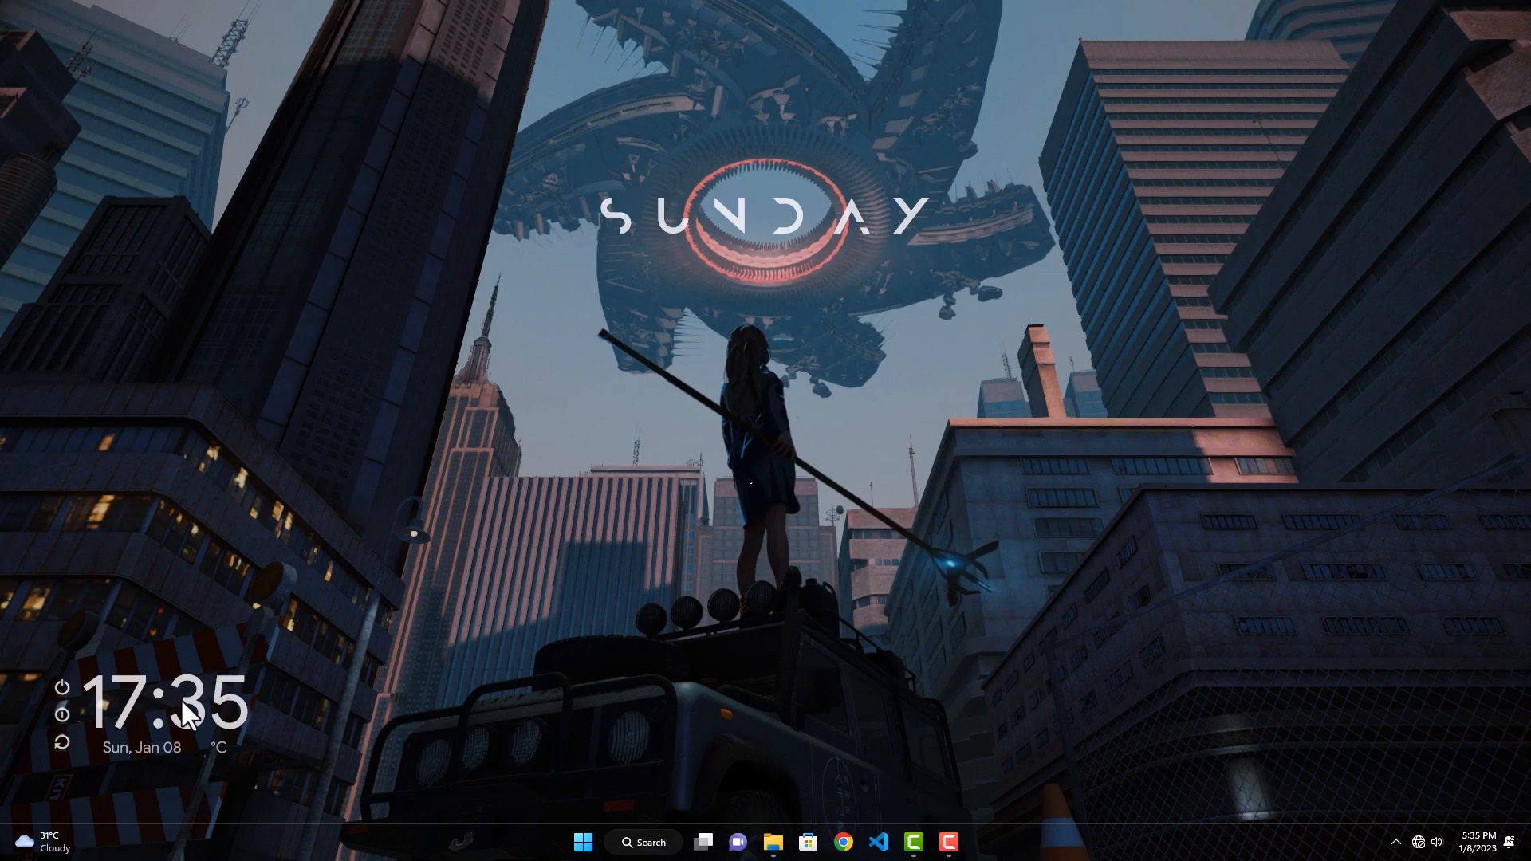
# Step: Install the RetrOcOlOr skin package from the Clean Desktop folder without applying its included layout, and close the folder window
pyautogui.click(770, 839)
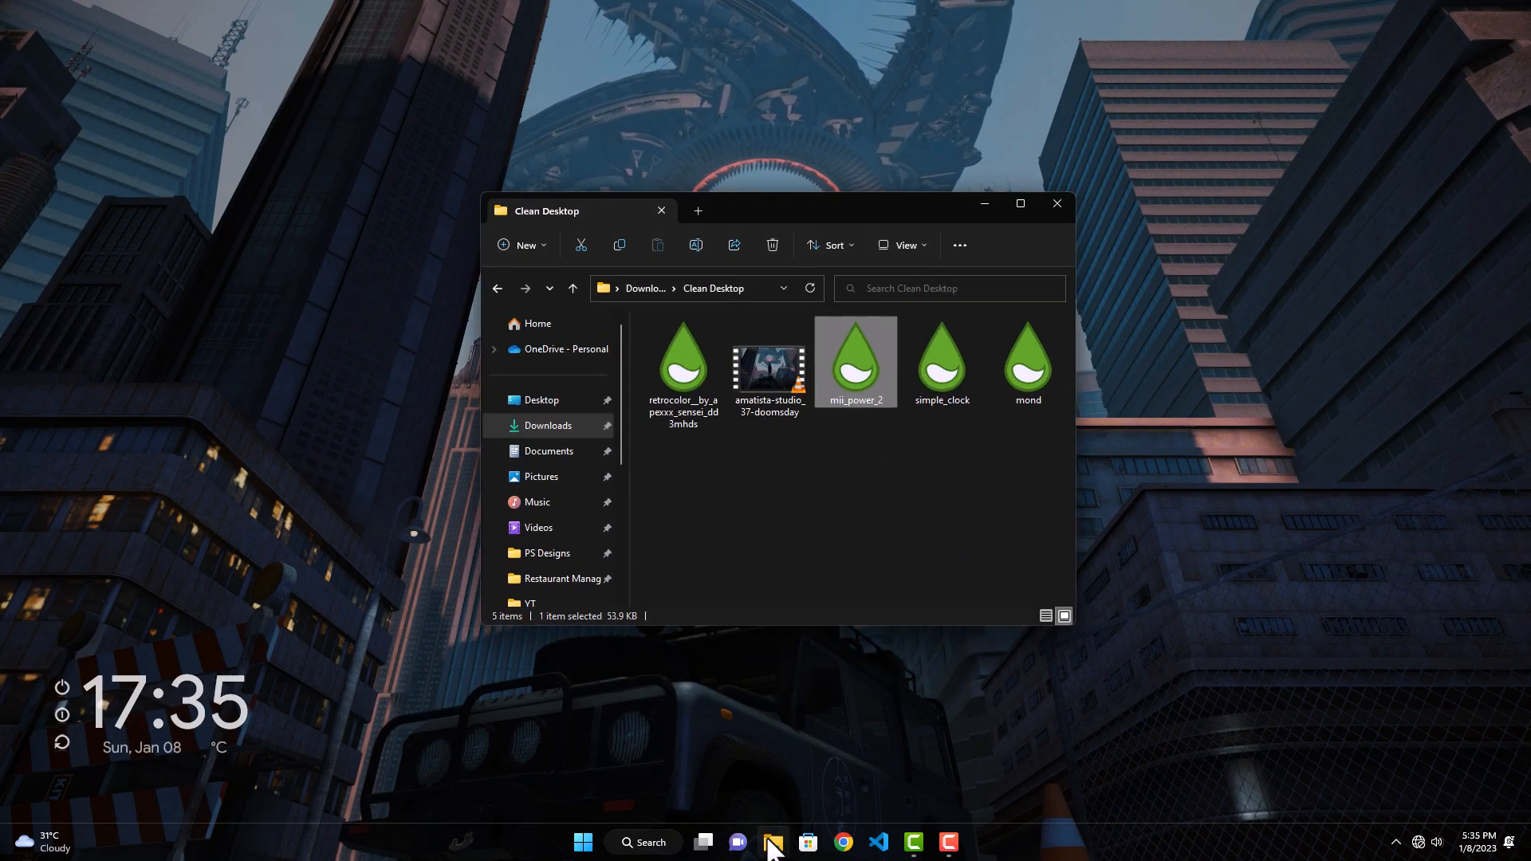
pyautogui.doubleClick(684, 390)
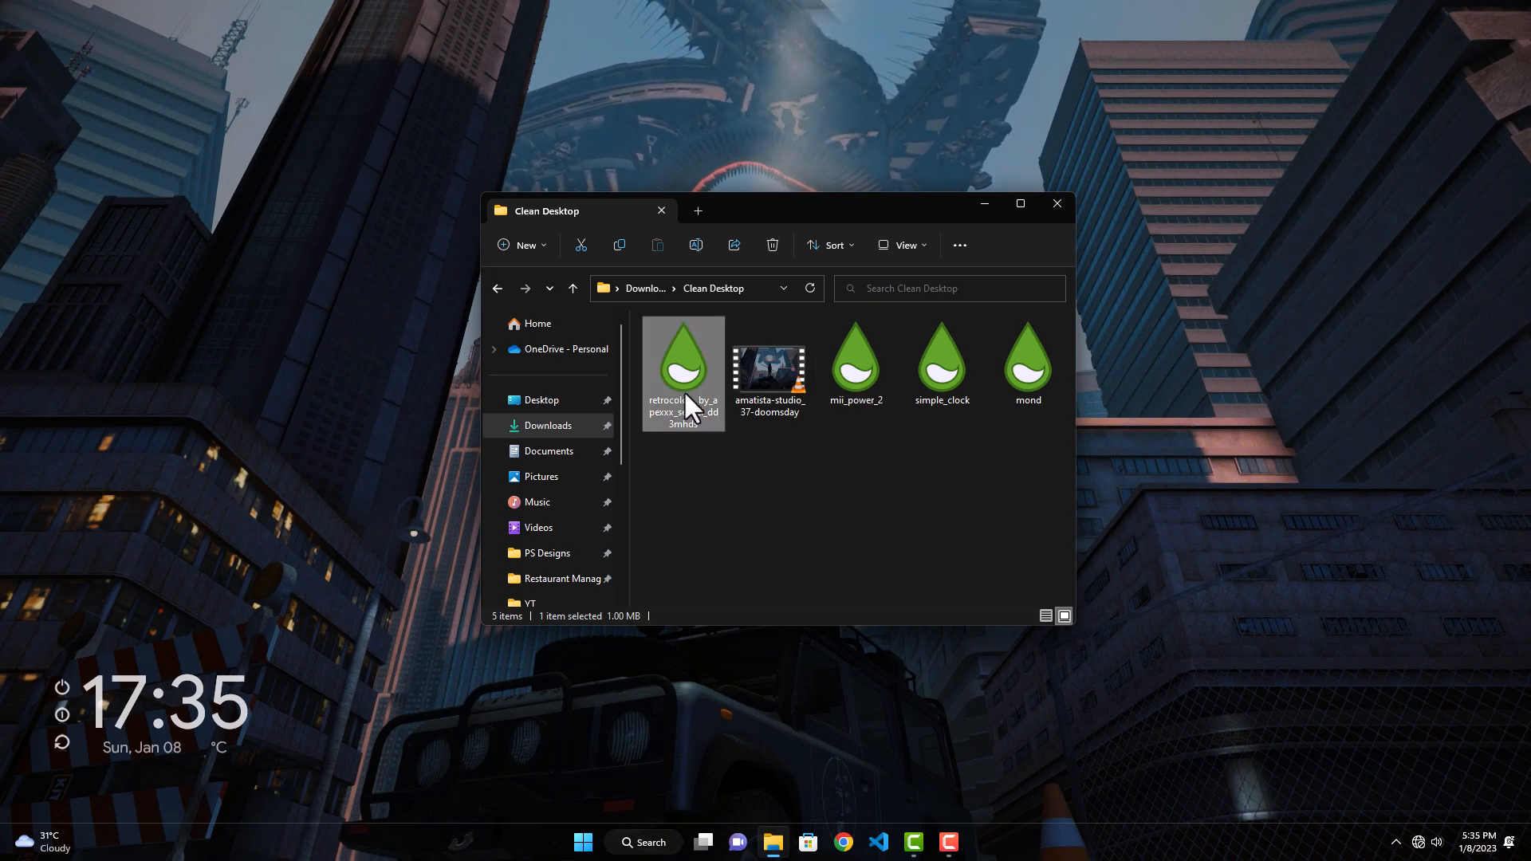
pyautogui.click(635, 532)
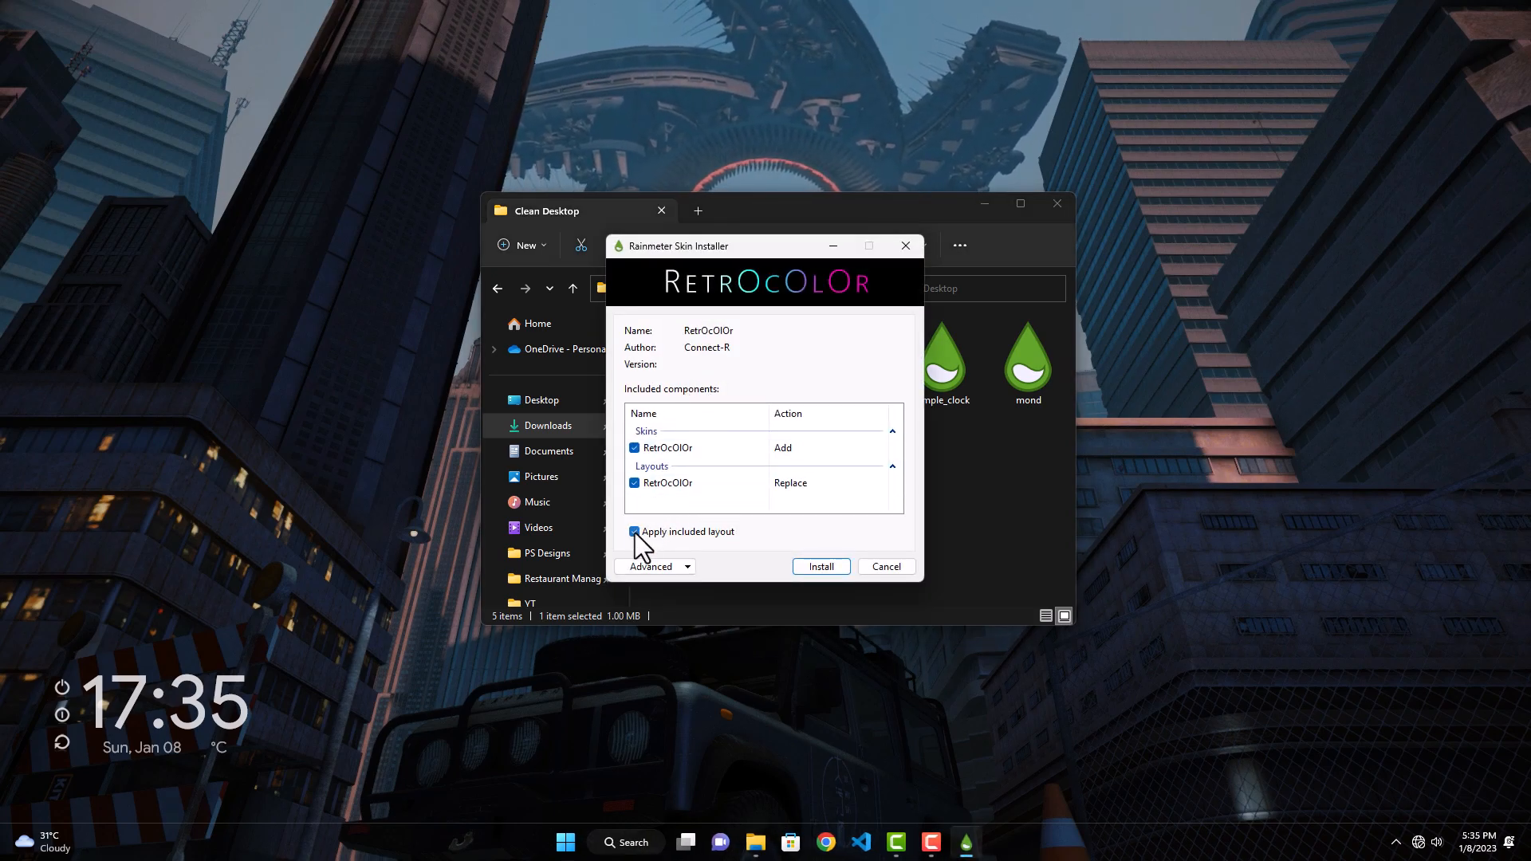
pyautogui.click(802, 567)
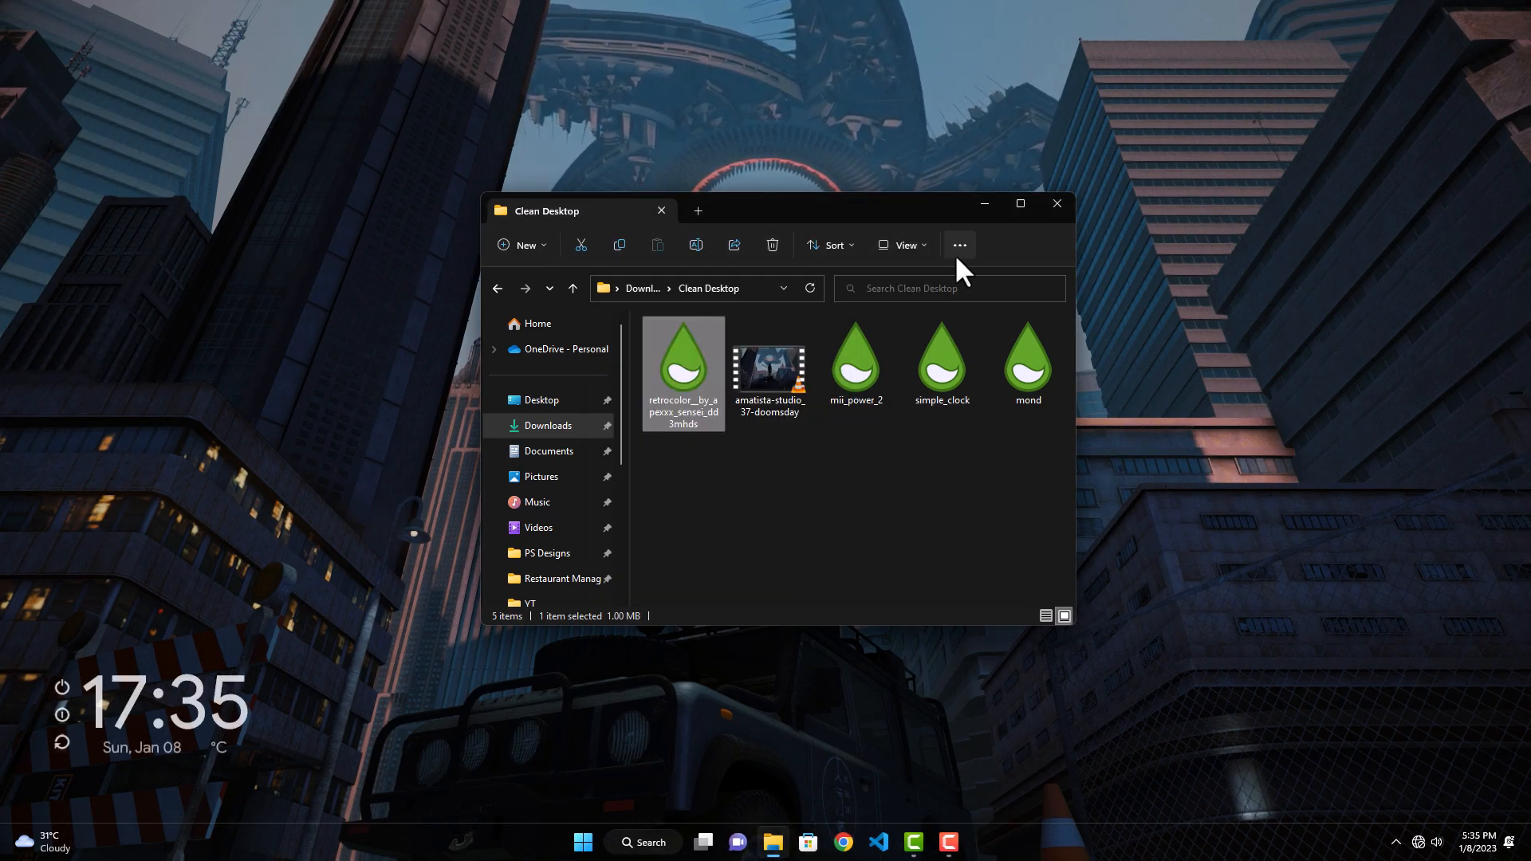
pyautogui.click(1047, 201)
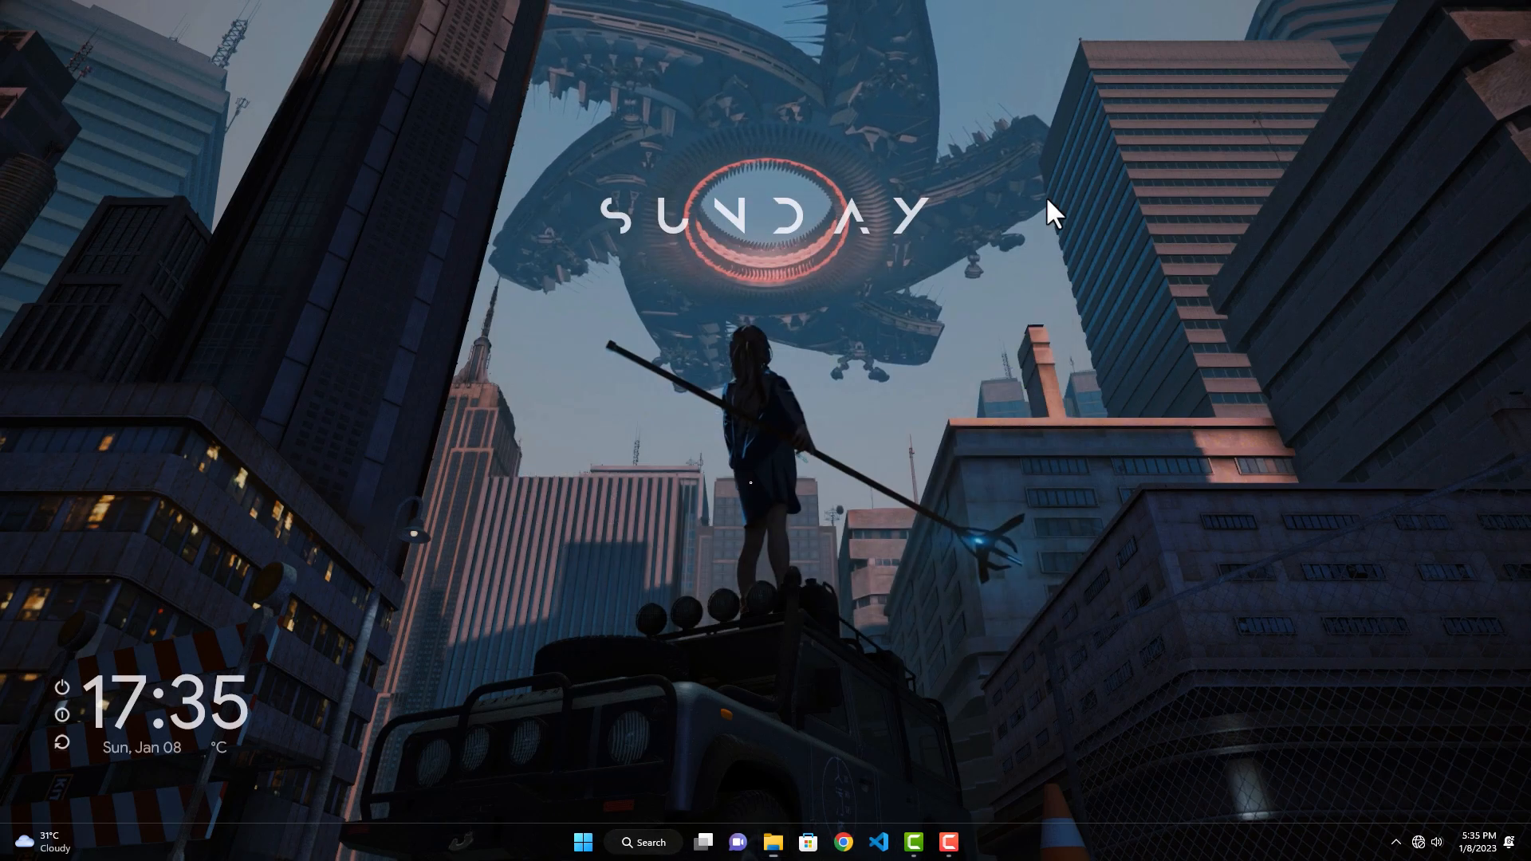
# Step: Open Rainmeter's manager and load Visualizer.ini from RetrOcOlOr's Visualizer folder
pyautogui.click(1396, 842)
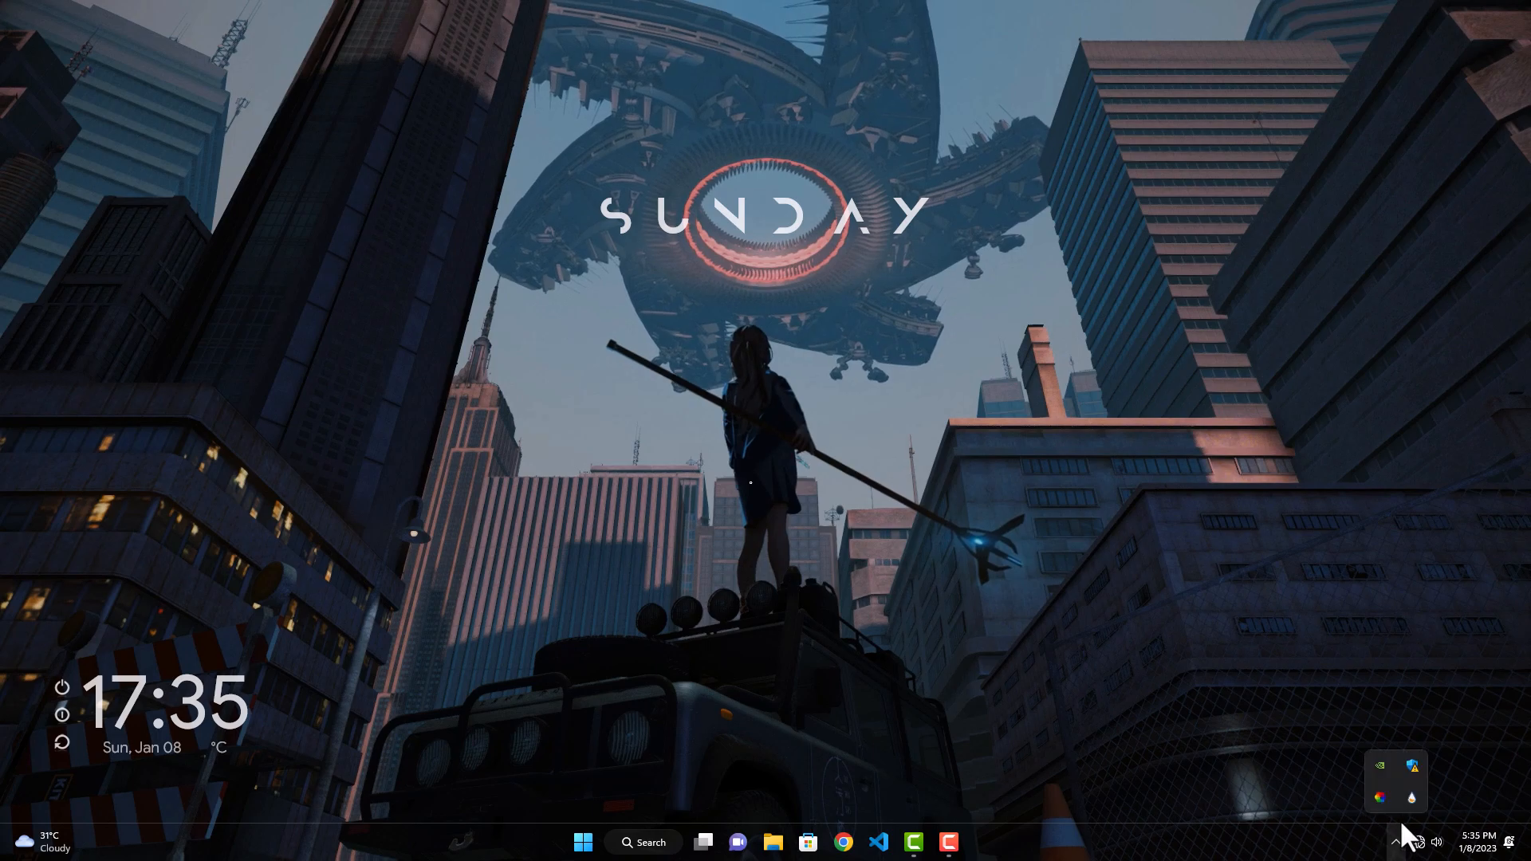
pyautogui.click(1412, 792)
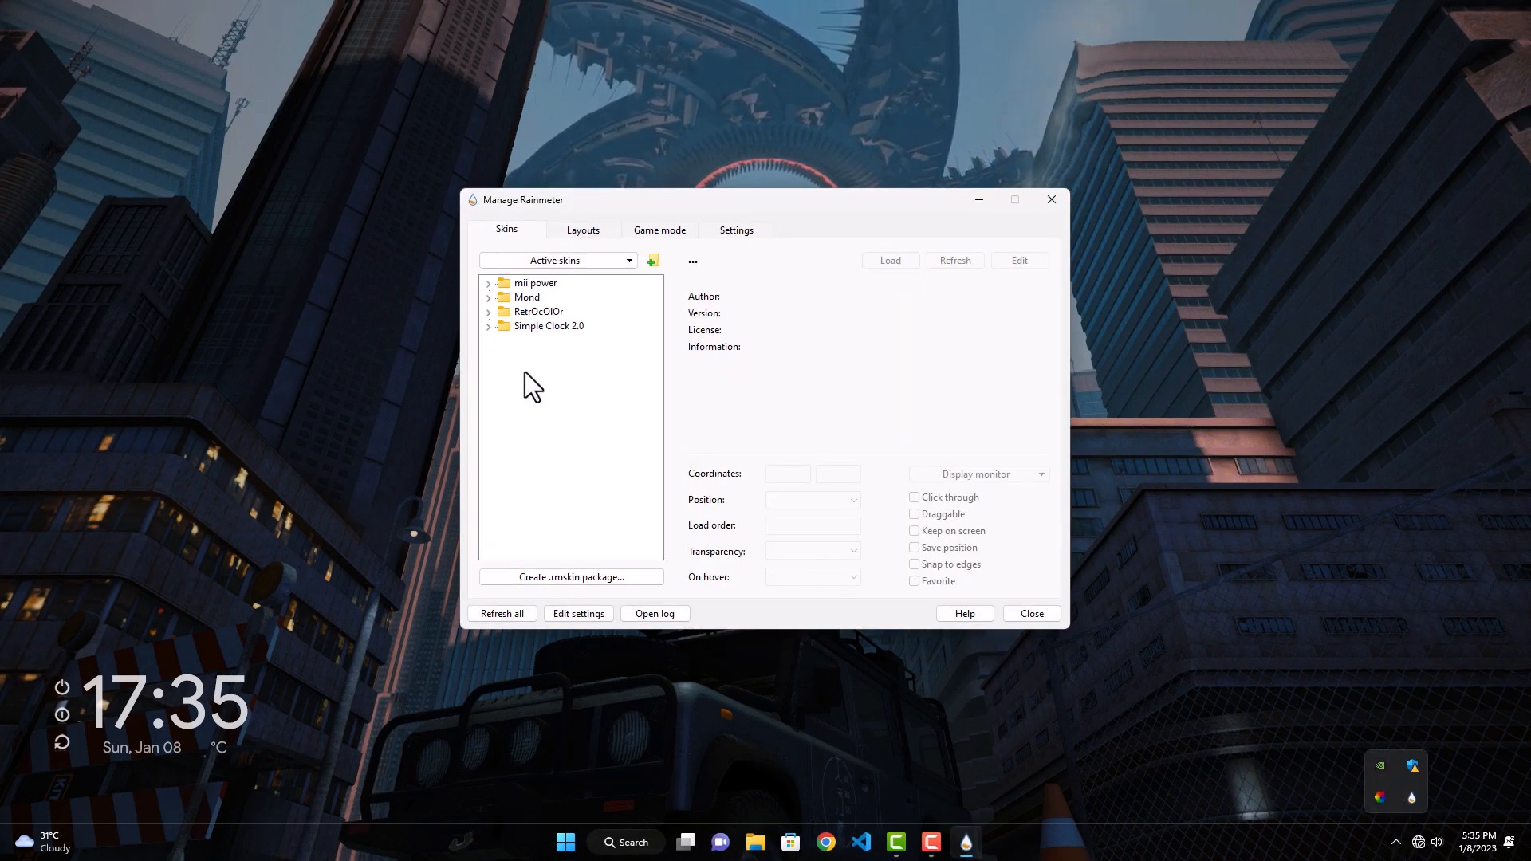
pyautogui.click(489, 312)
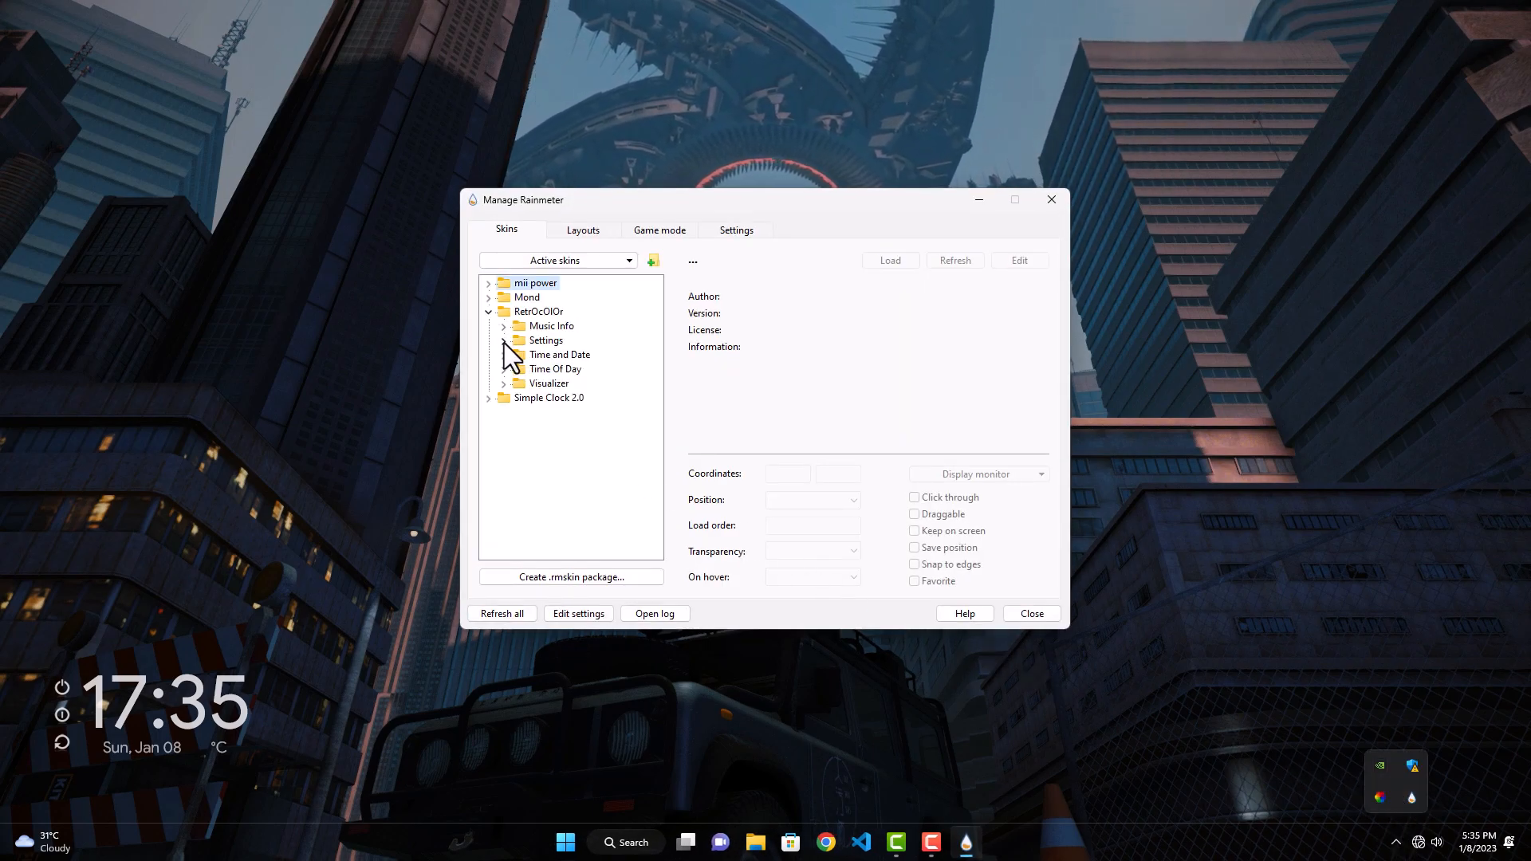
pyautogui.click(506, 382)
pyautogui.click(543, 396)
pyautogui.click(891, 260)
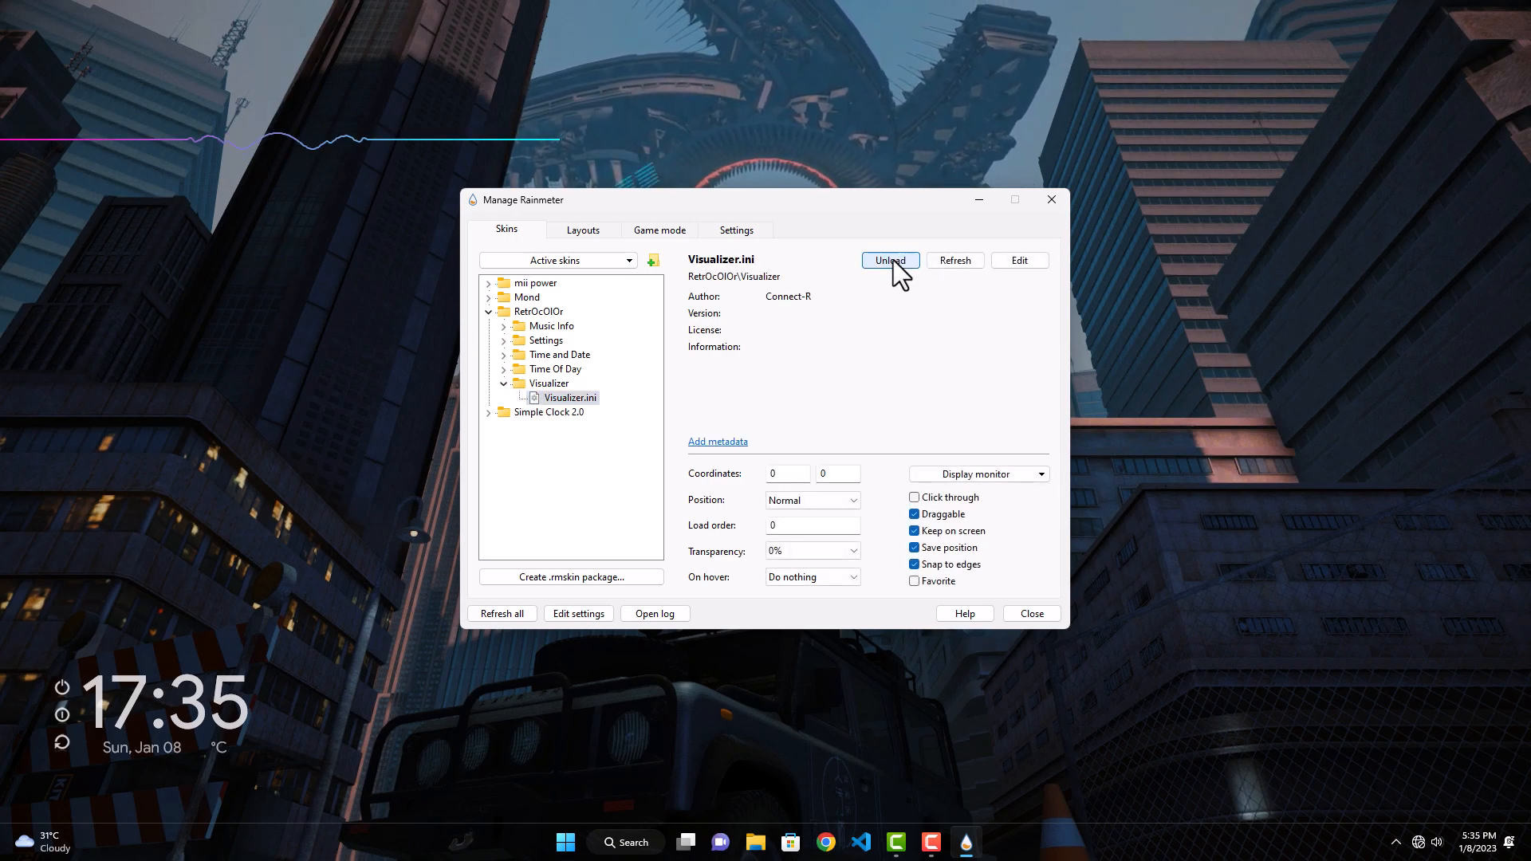
# Step: Set the Visualizer skin's coordinates to 603, 775, its position to On desktop and transparency to 30%, and enable Click through
pyautogui.doubleClick(788, 478)
pyautogui.write('6')
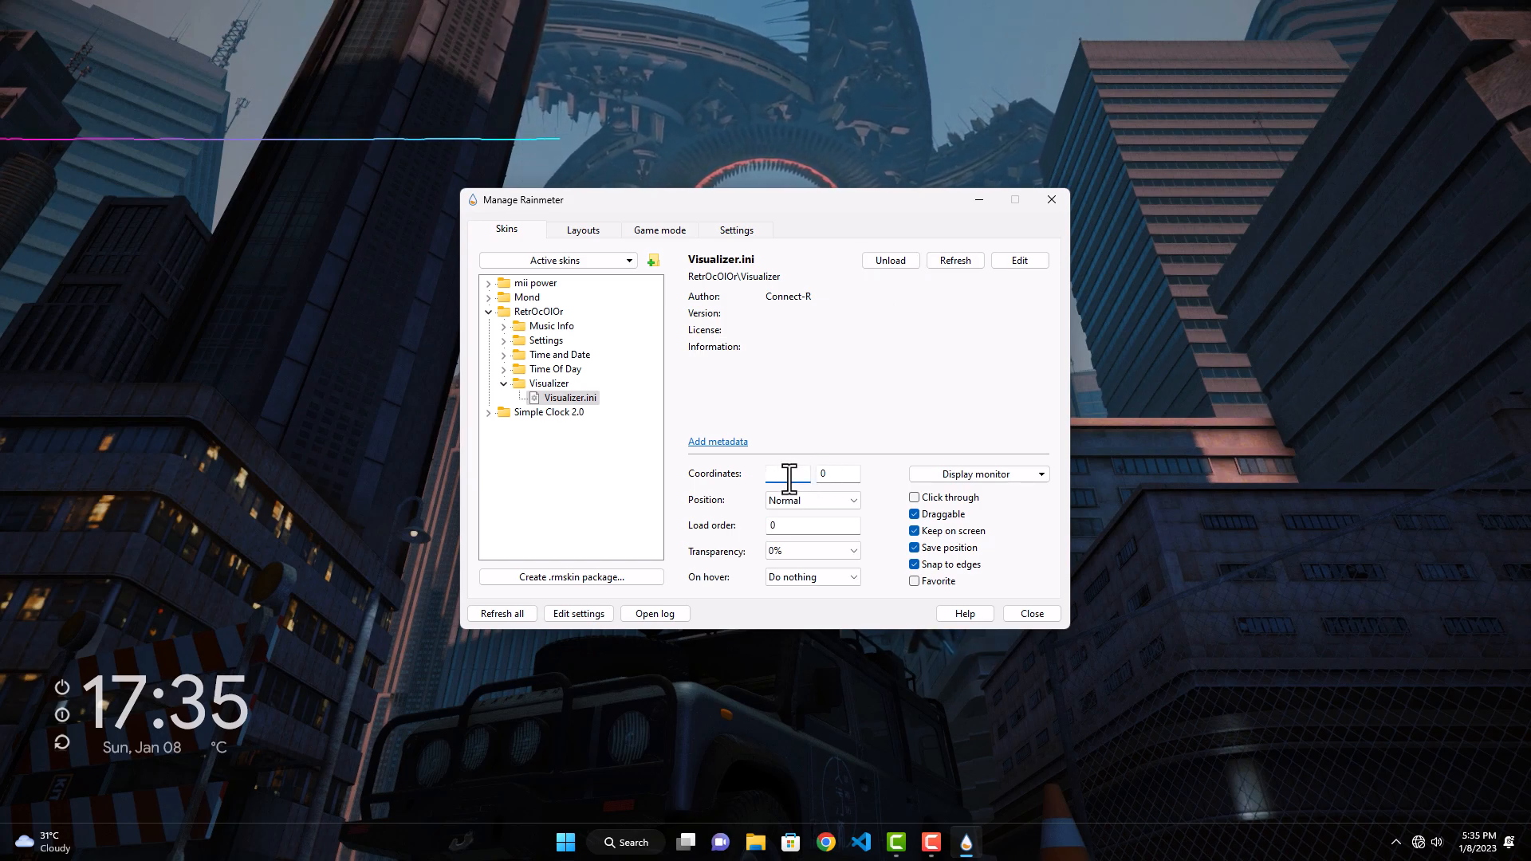
pyautogui.write('03')
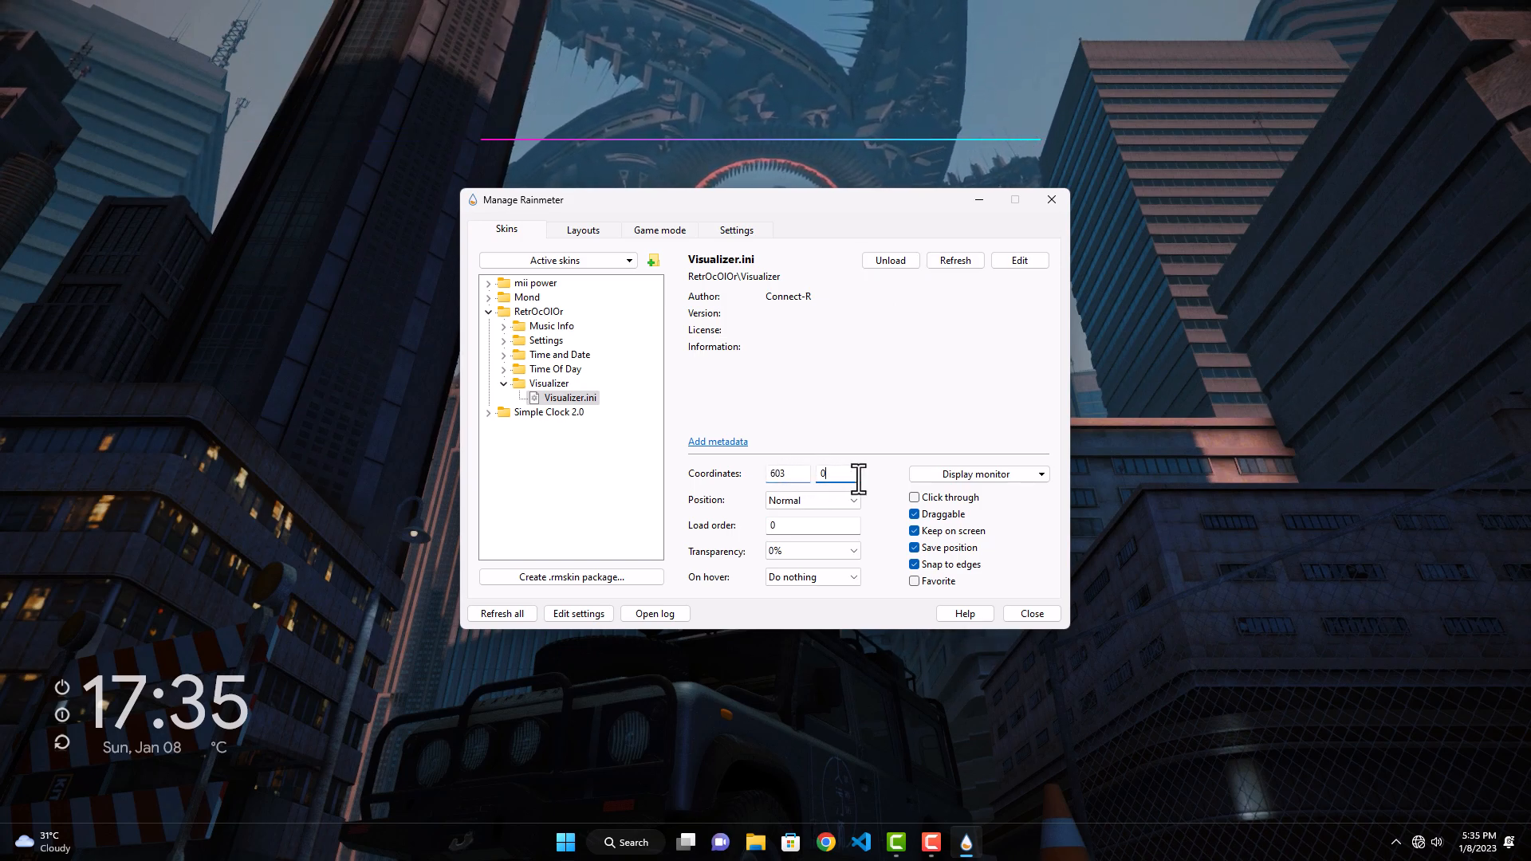
pyautogui.click(858, 478)
pyautogui.write('775')
pyautogui.click(839, 500)
pyautogui.click(825, 566)
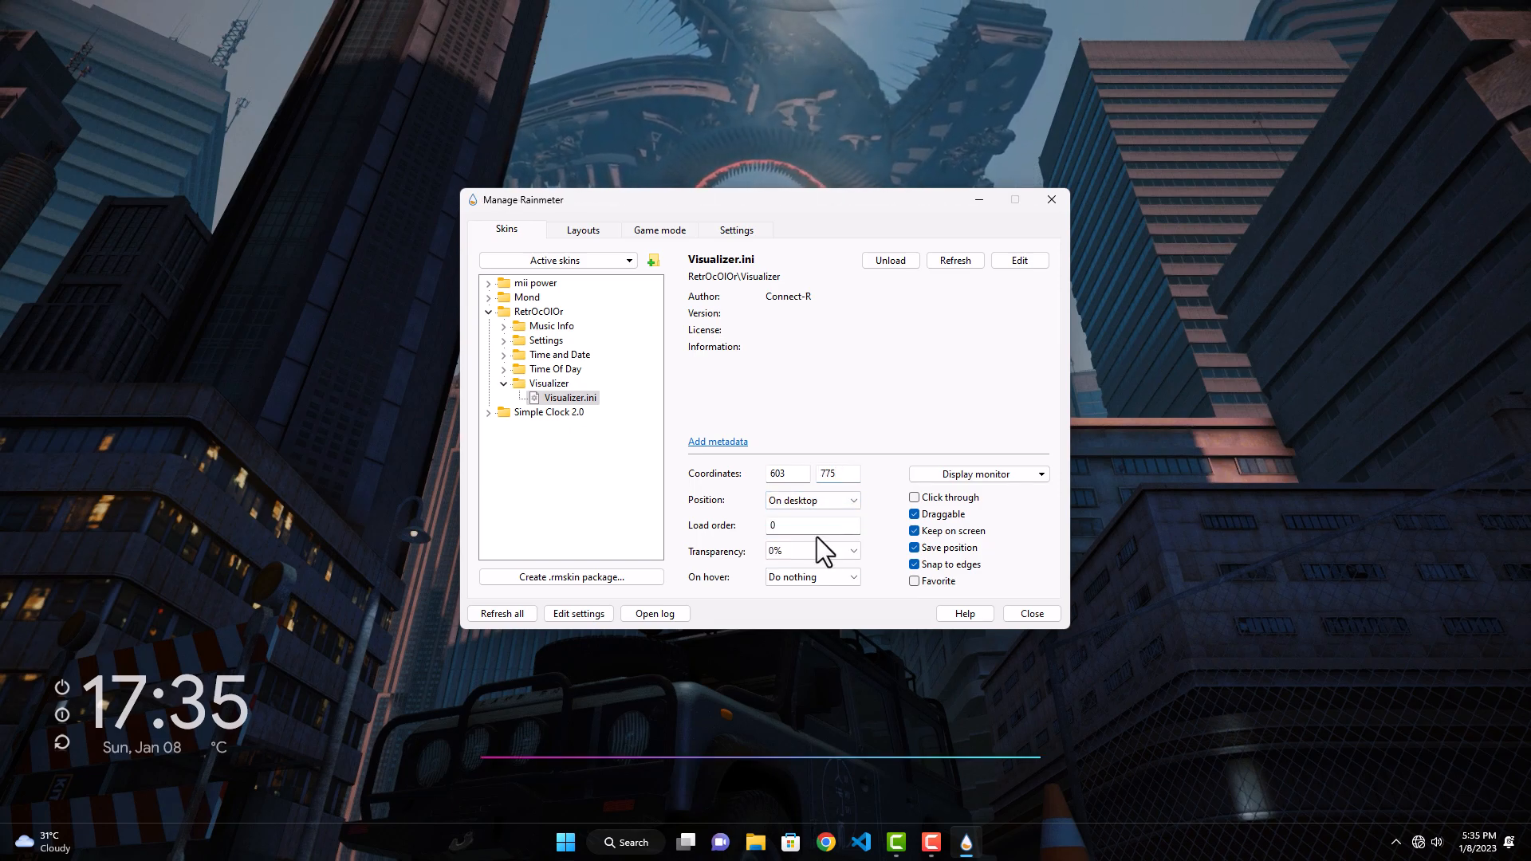
pyautogui.click(811, 549)
pyautogui.click(783, 600)
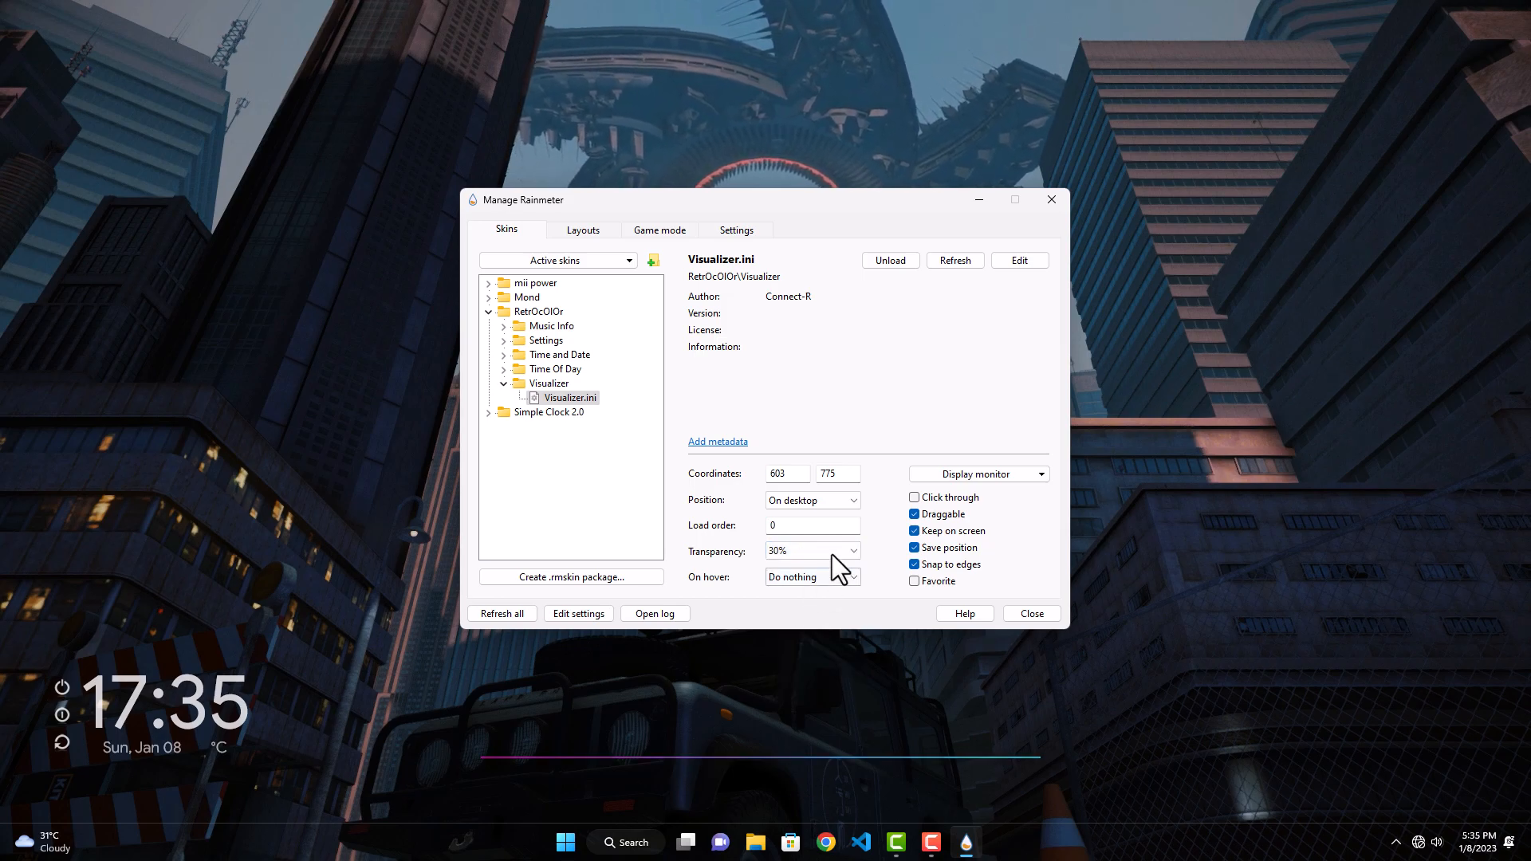
pyautogui.click(914, 497)
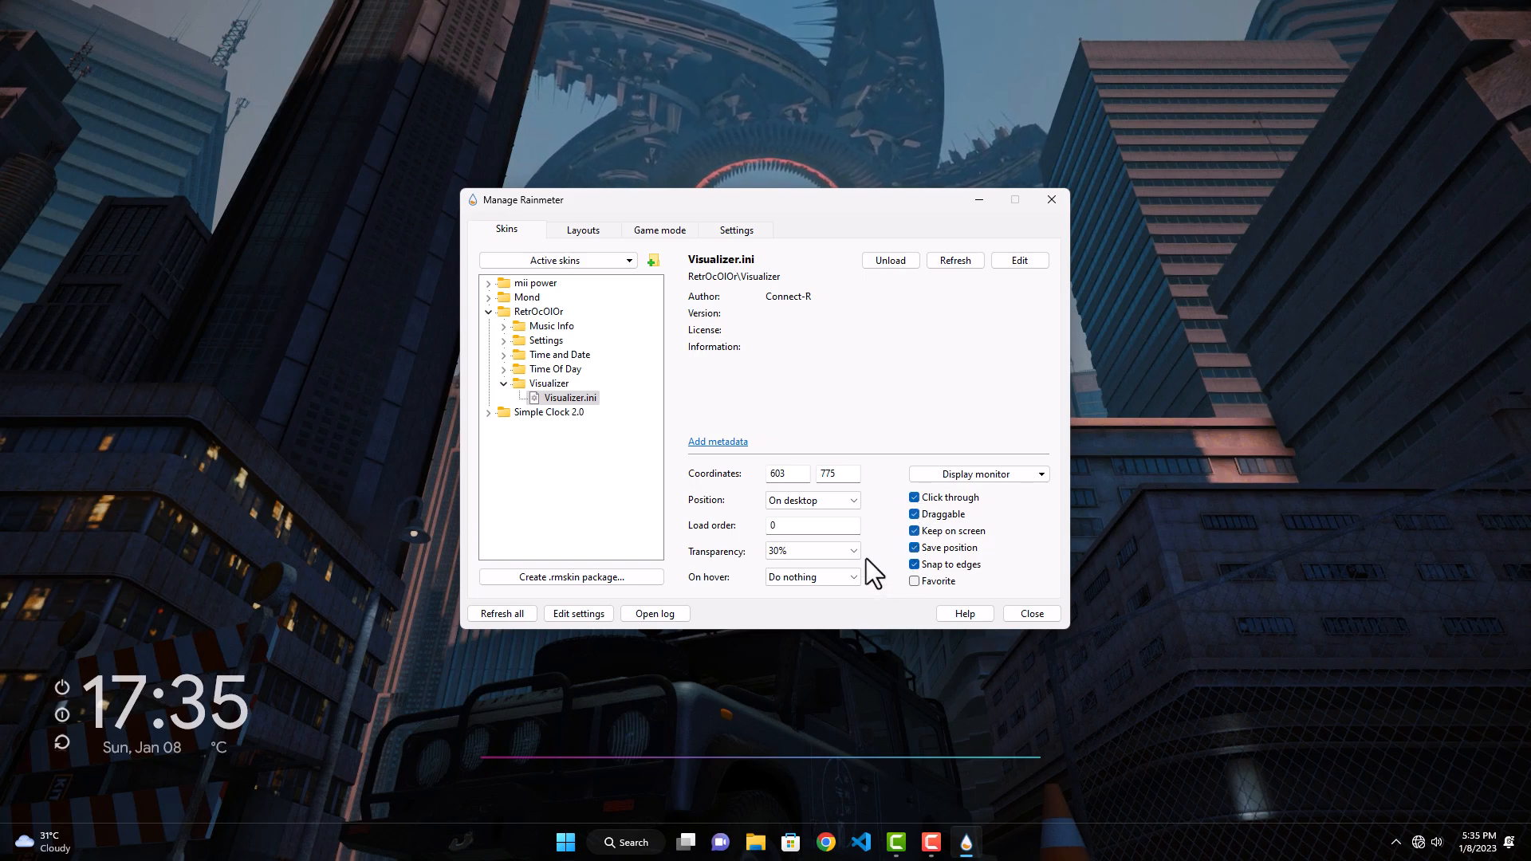
# Step: Load Settings.ini from RetrOcOlOr's Settings folder
pyautogui.click(534, 343)
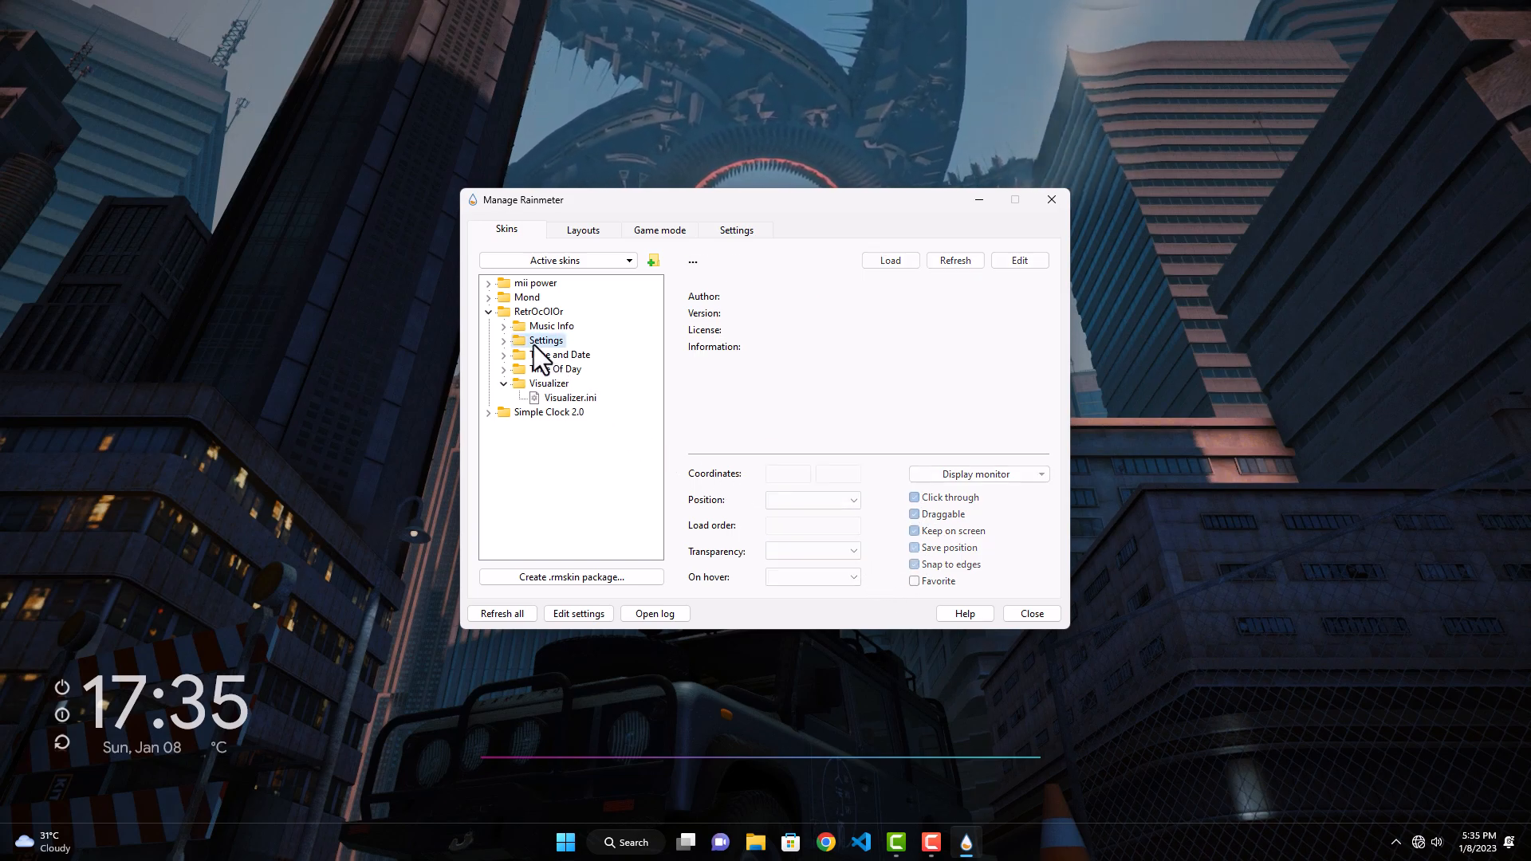
pyautogui.click(503, 339)
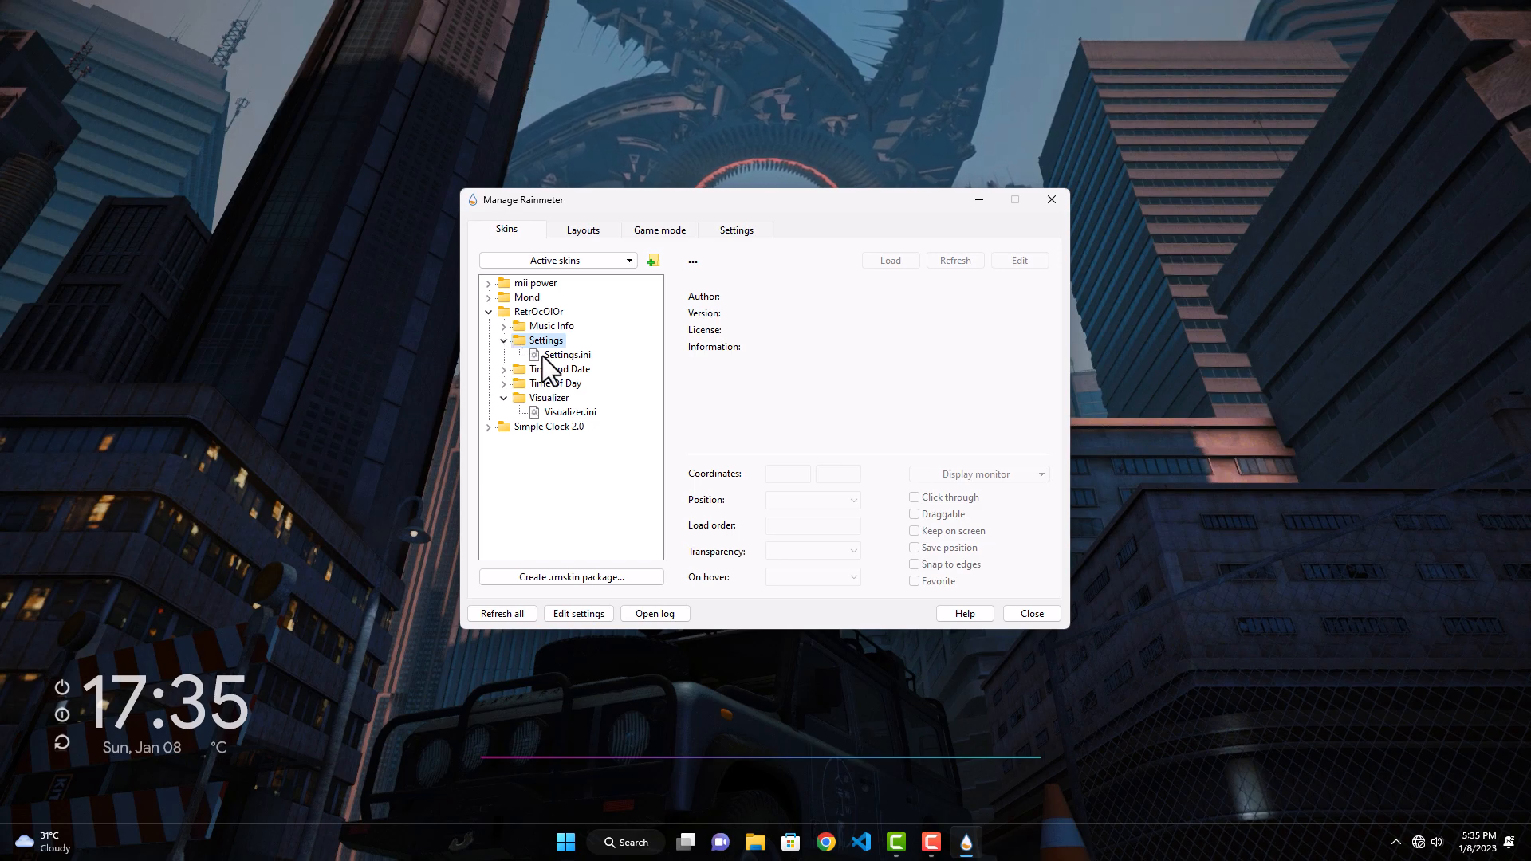
pyautogui.doubleClick(543, 356)
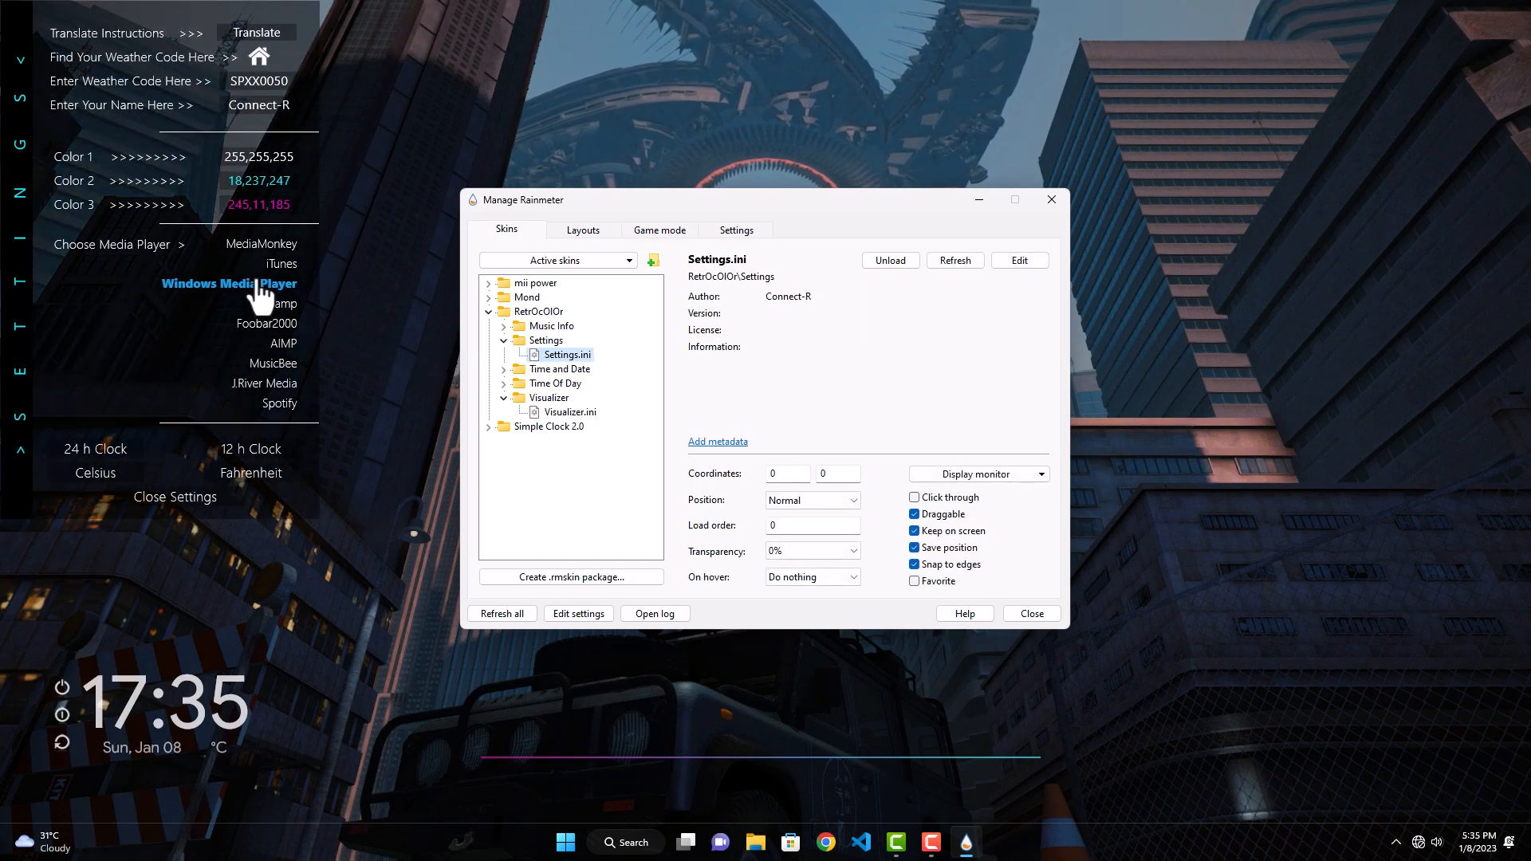
# Step: Set Color 1 in the RetrOcOlOr settings skin to dark grey, RGB 43,42,42
pyautogui.click(261, 183)
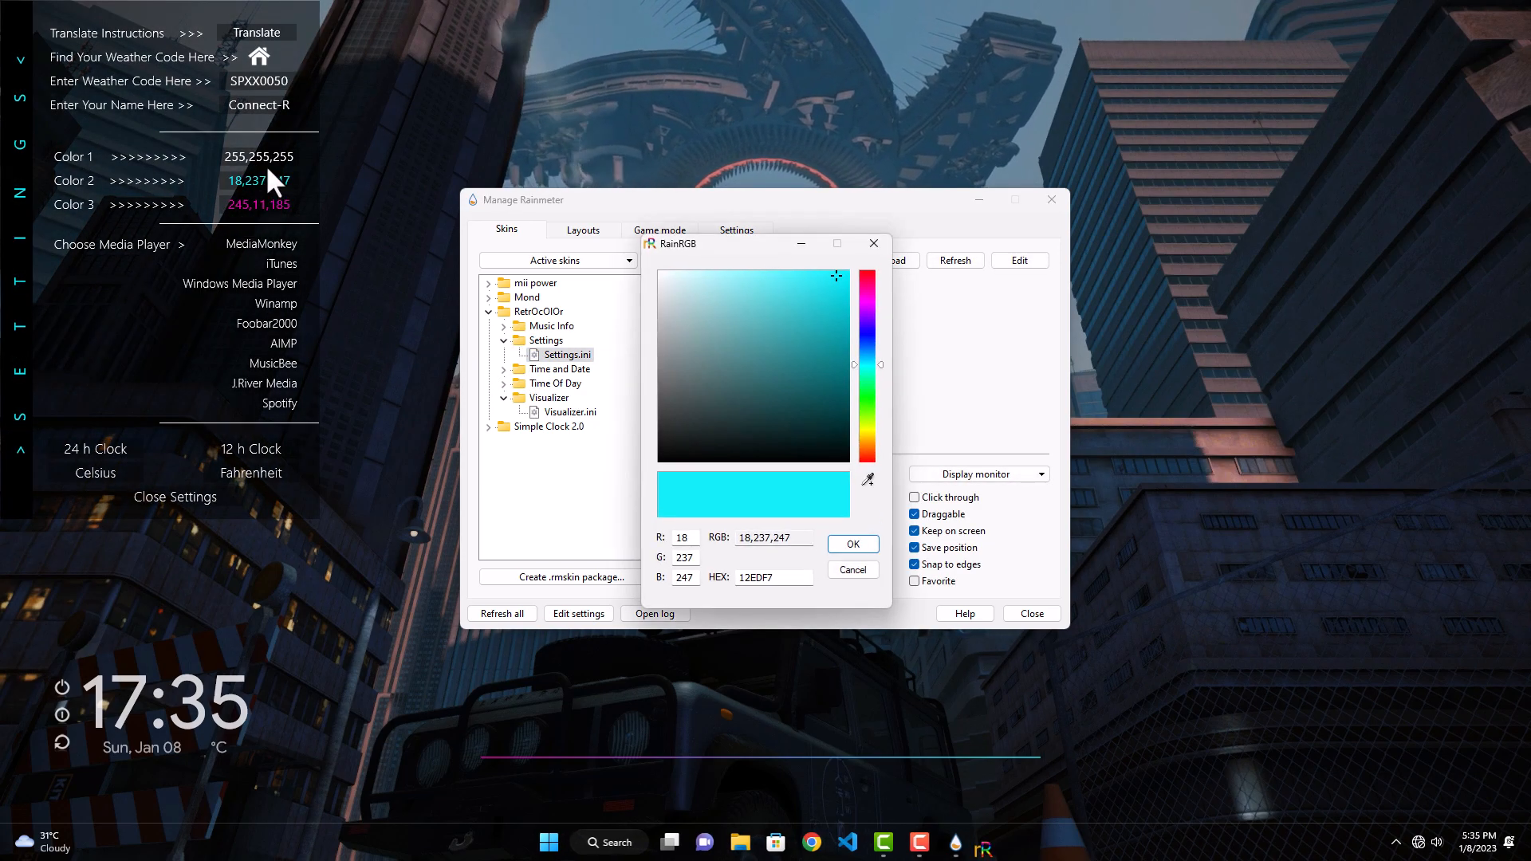
pyautogui.click(272, 164)
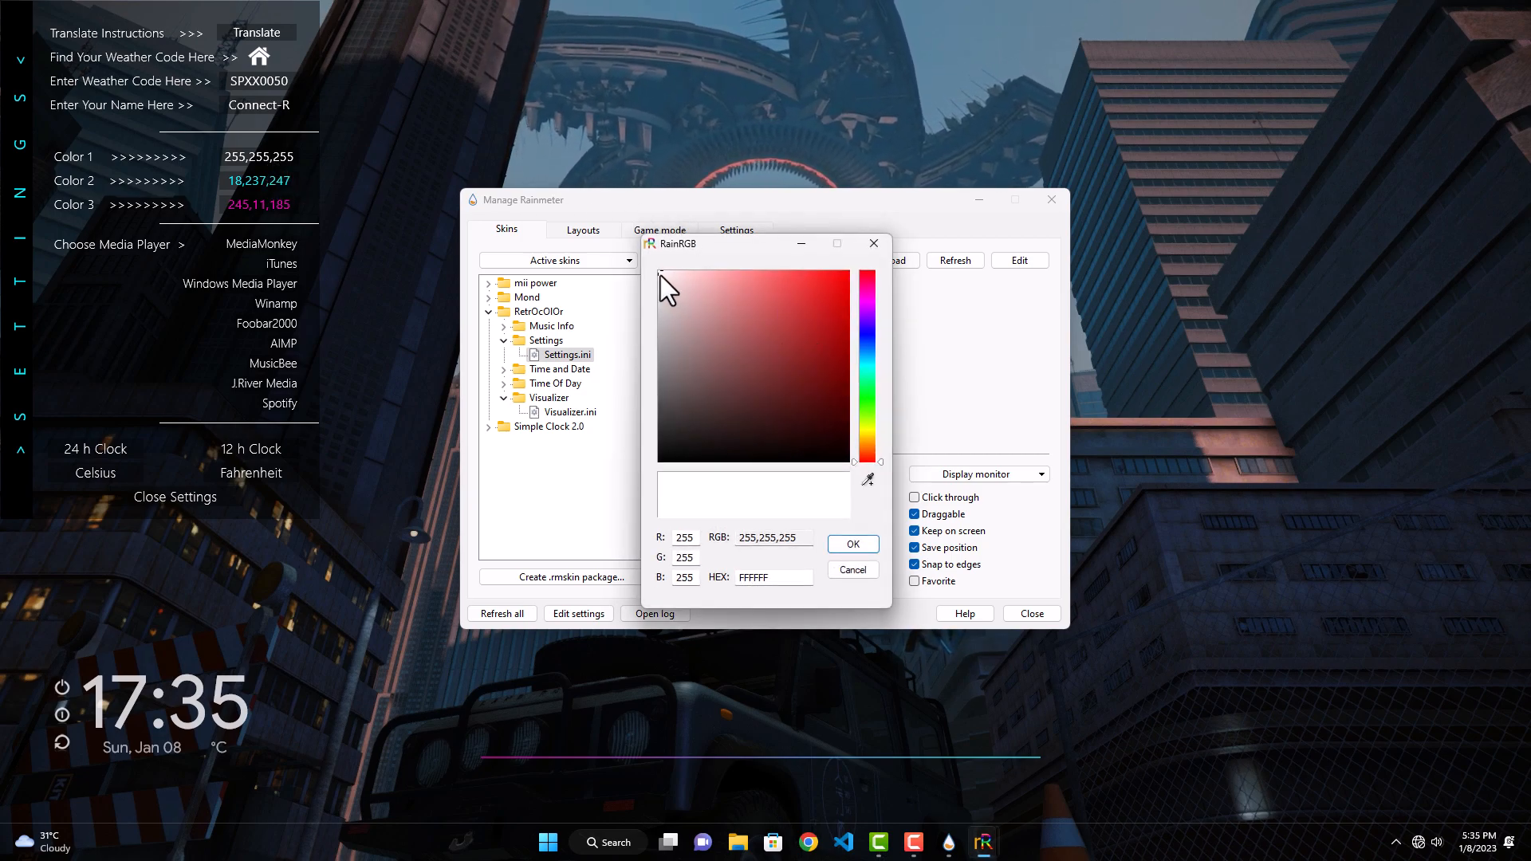
pyautogui.moveTo(660, 275); pyautogui.dragTo(662, 428)
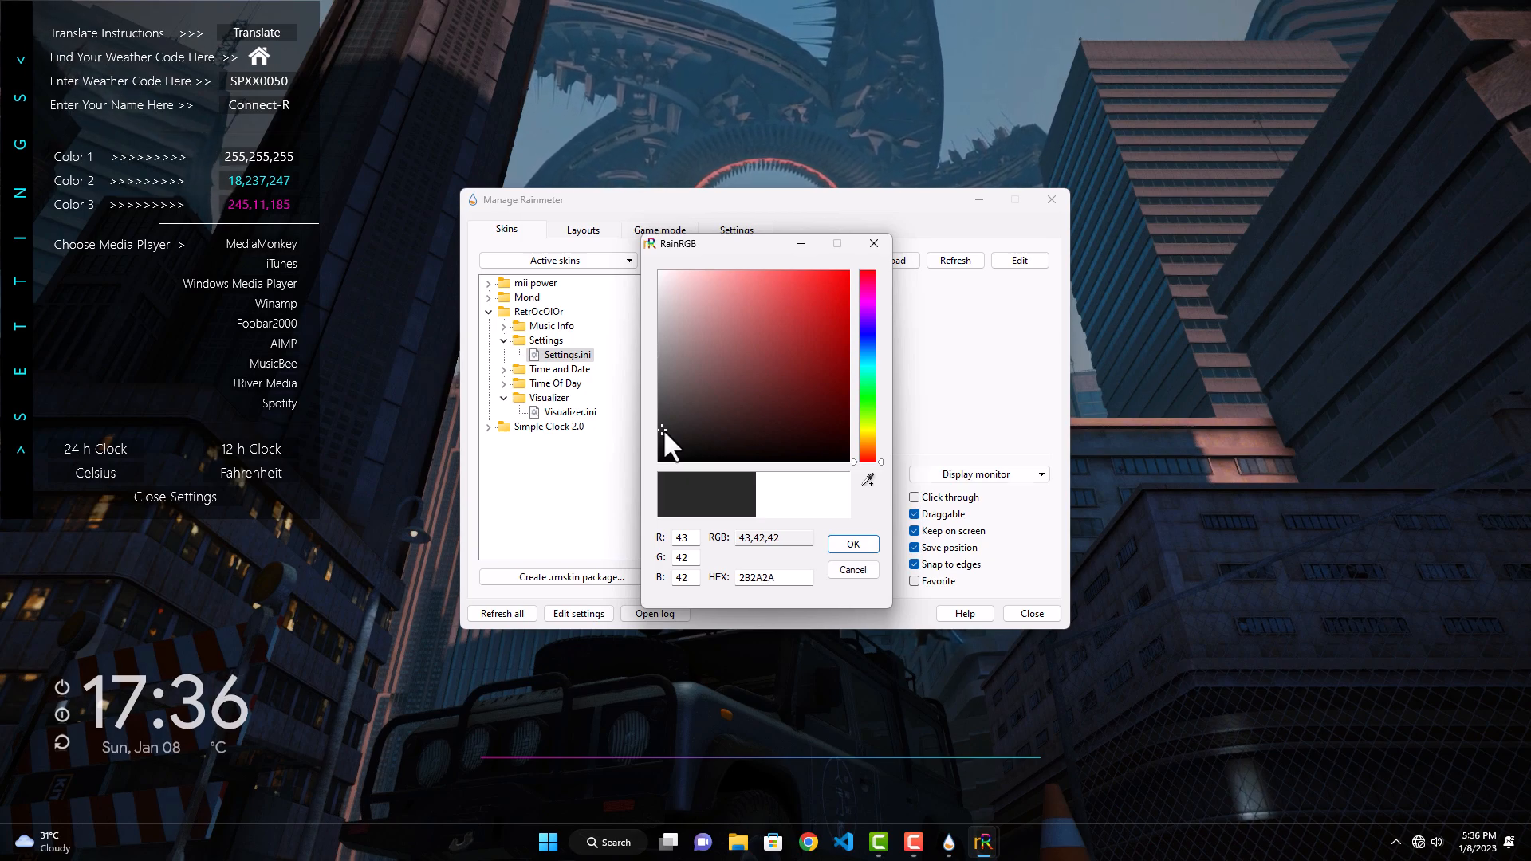
pyautogui.click(852, 543)
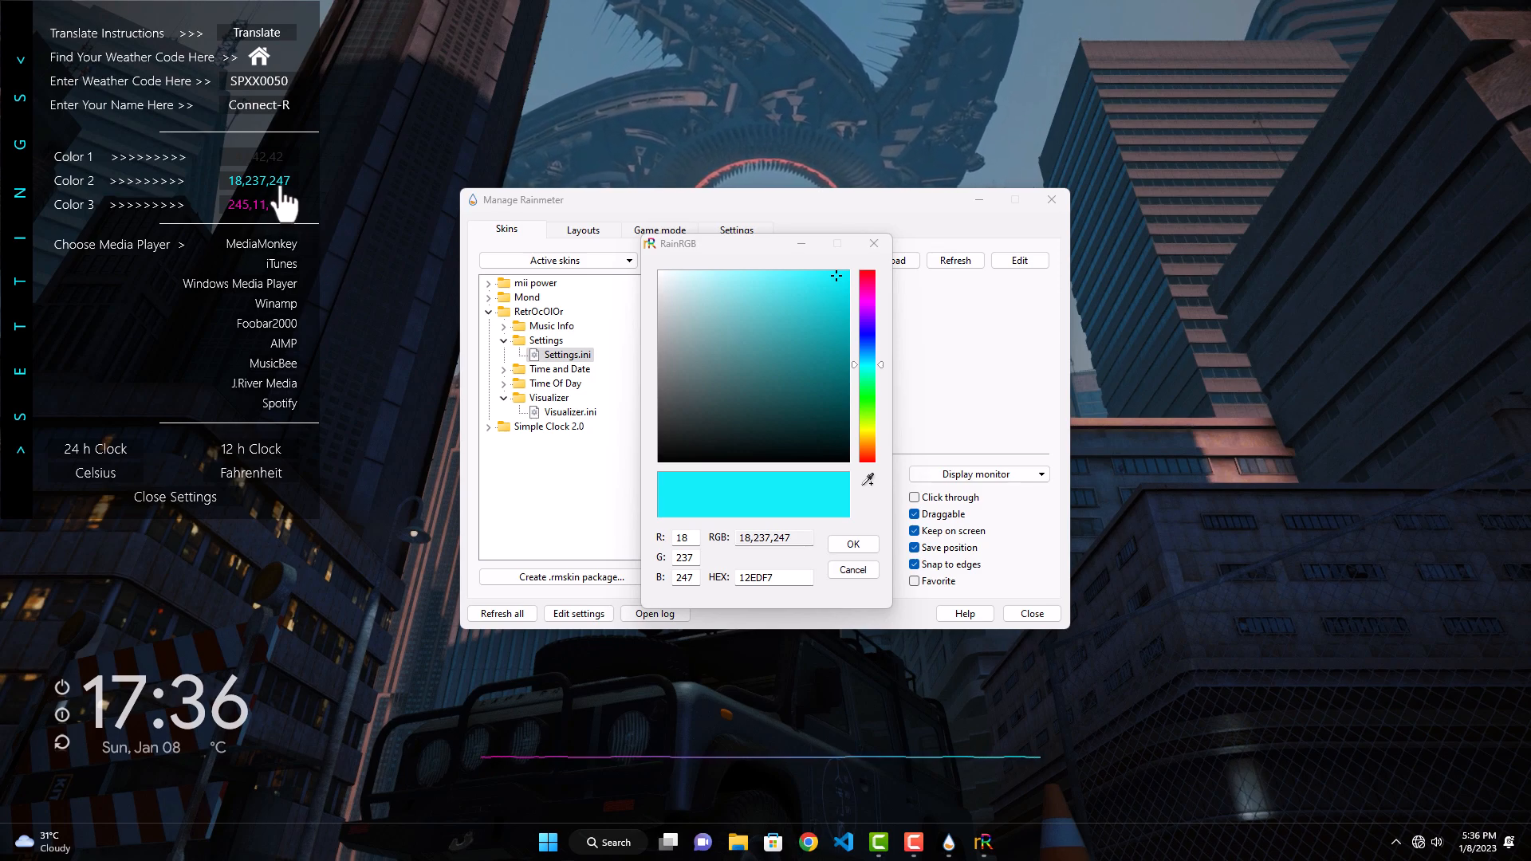
# Step: Set Color 2 to grey 125,127,128 and Color 3 to white 255,255,255, and dismiss the leftover colour picker
pyautogui.moveTo(668, 372); pyautogui.dragTo(658, 365)
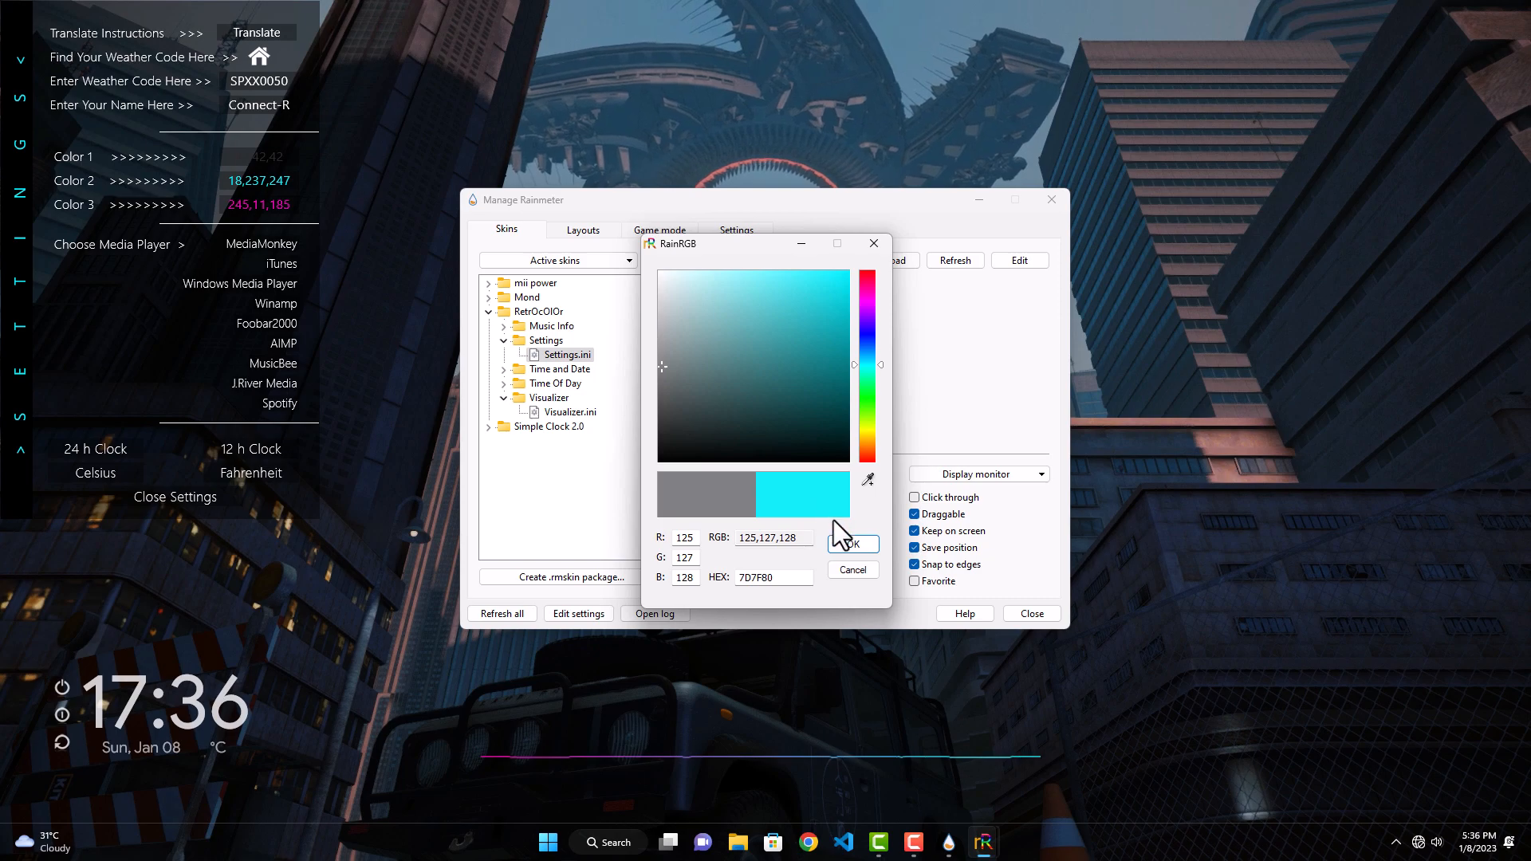
pyautogui.click(847, 542)
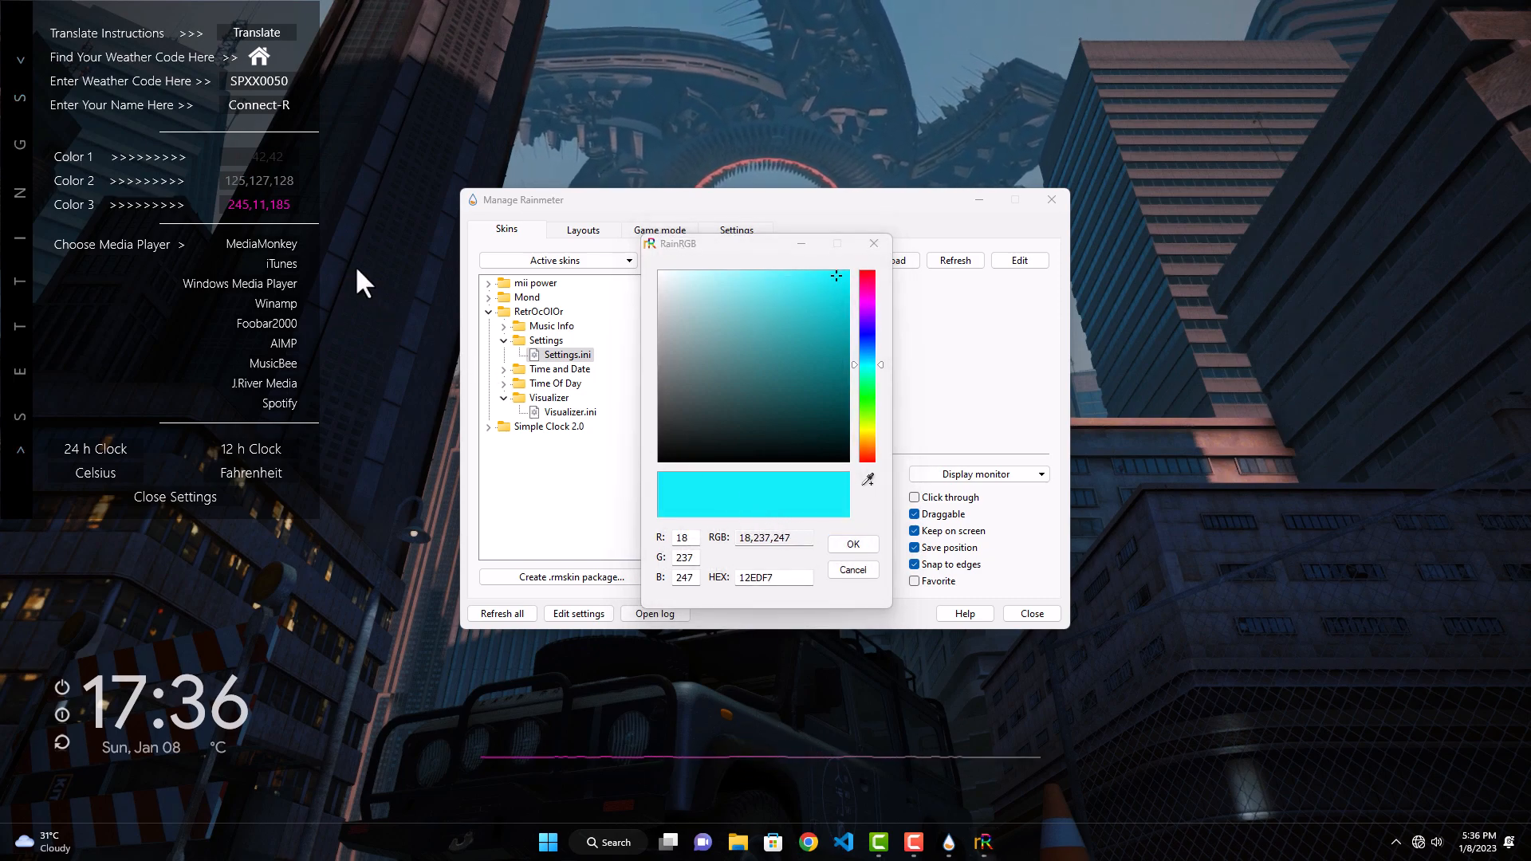
pyautogui.click(263, 205)
pyautogui.moveTo(665, 345); pyautogui.dragTo(653, 260)
pyautogui.click(852, 544)
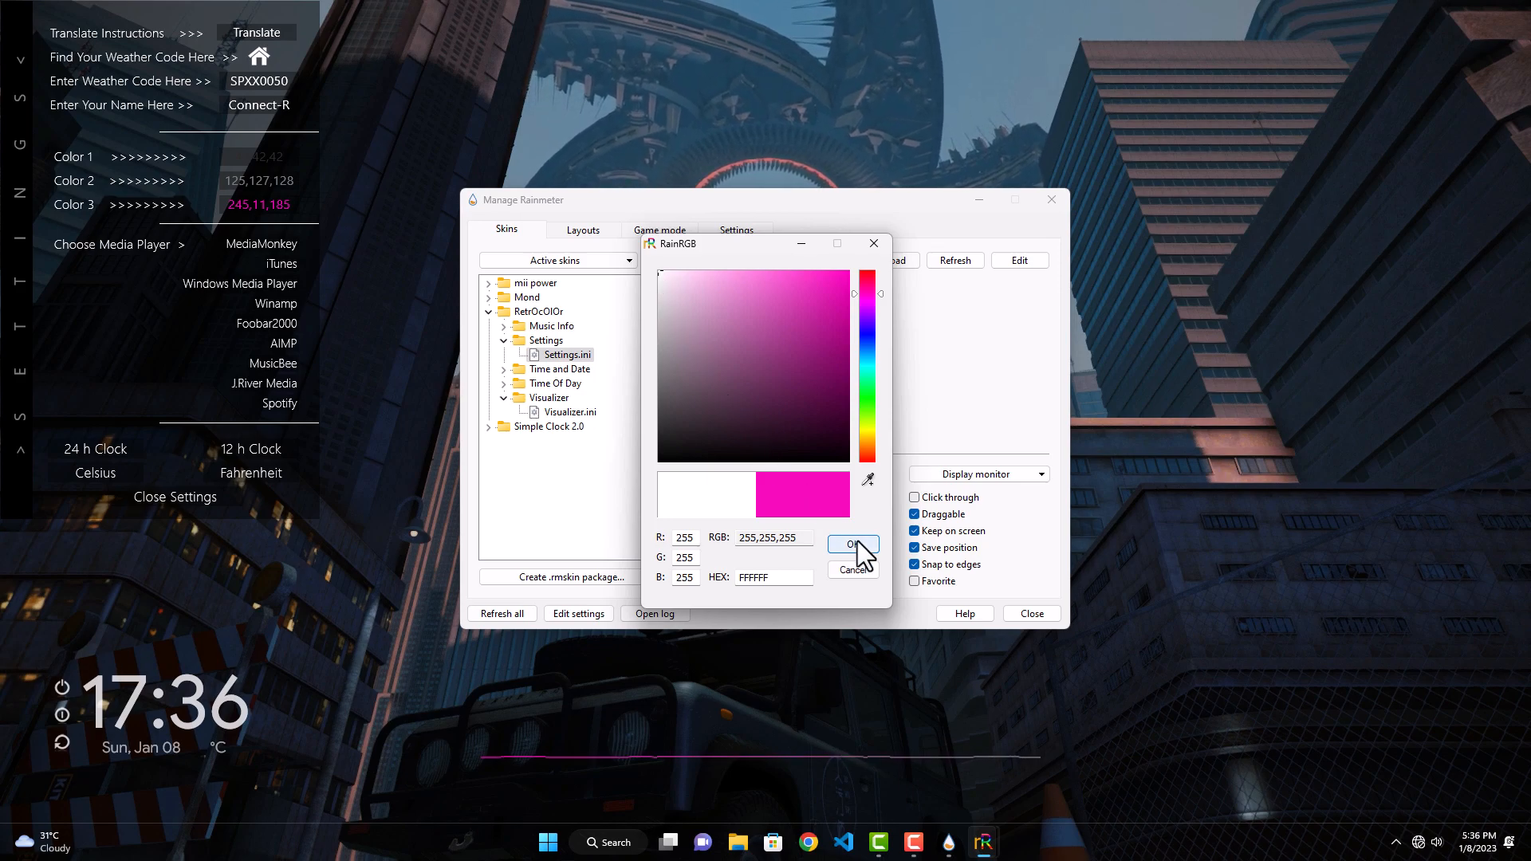
pyautogui.click(884, 244)
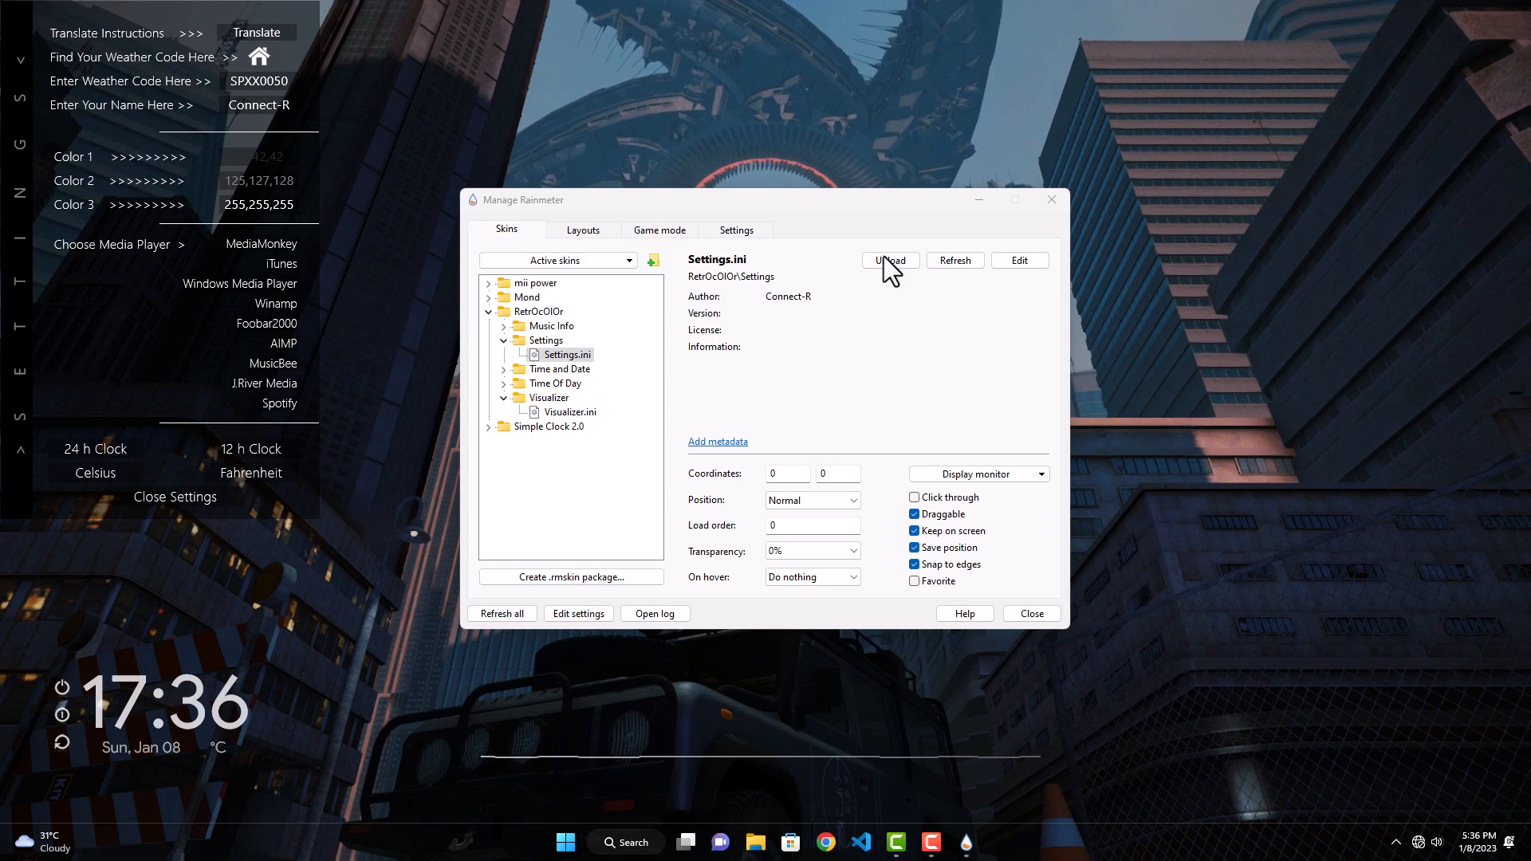
# Step: Refresh the RetrOcOlOr settings skin, close it, and close Rainmeter's manager
pyautogui.click(953, 261)
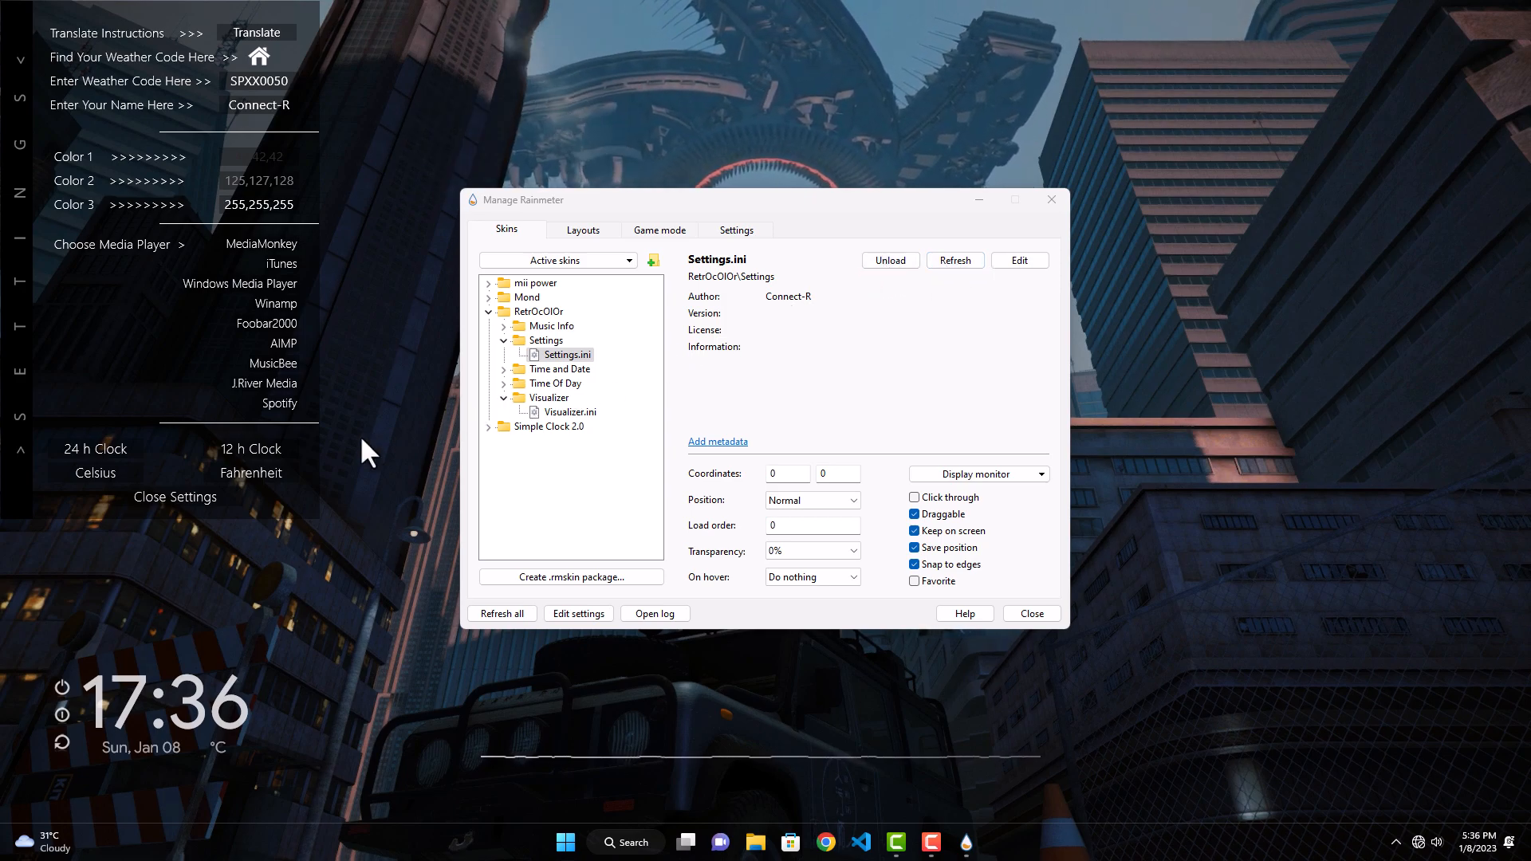
pyautogui.click(214, 499)
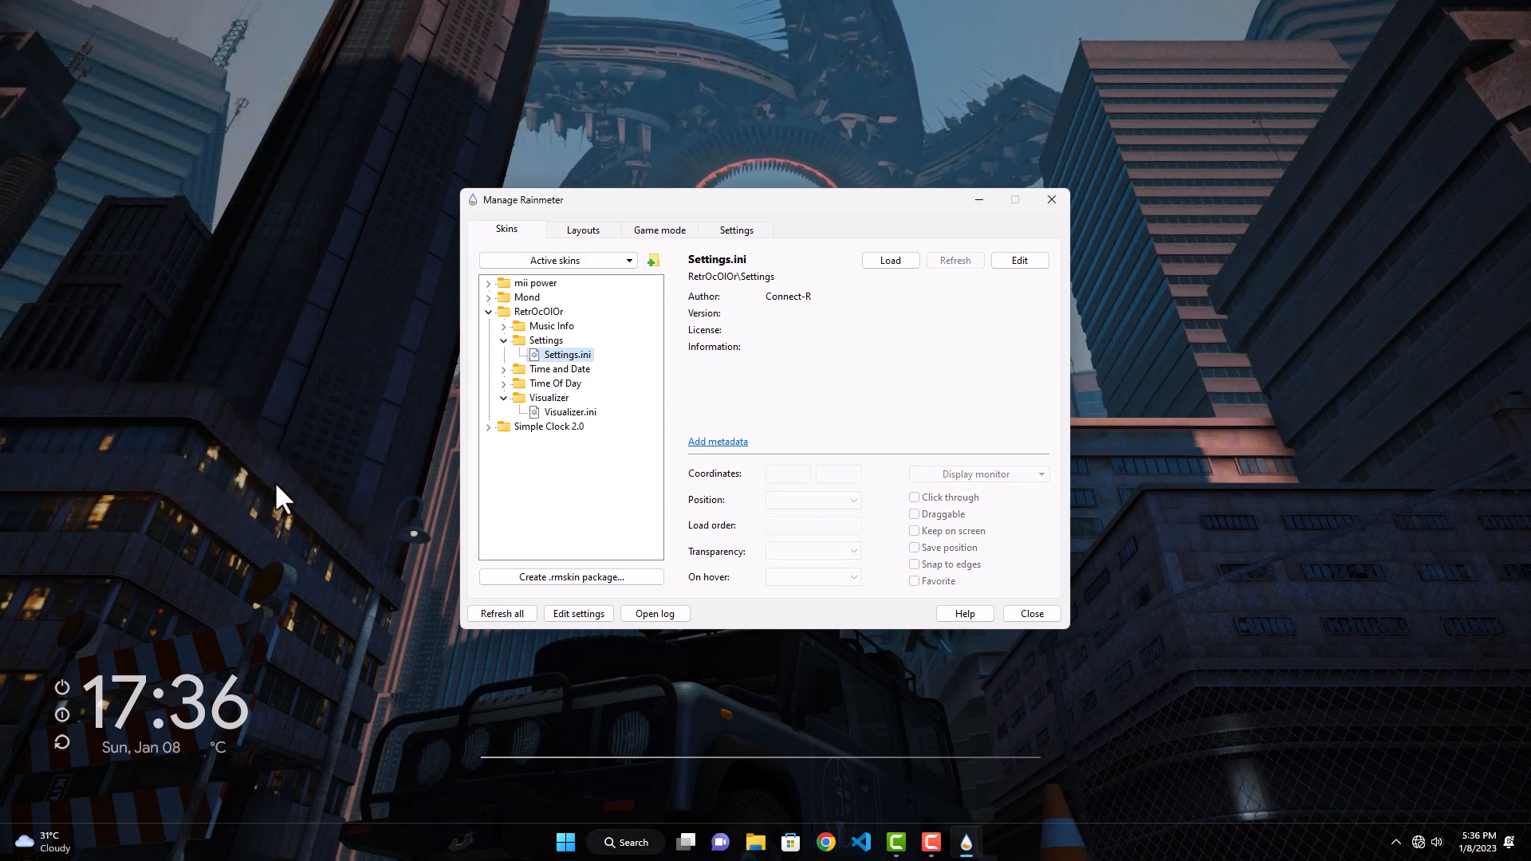
pyautogui.click(1063, 206)
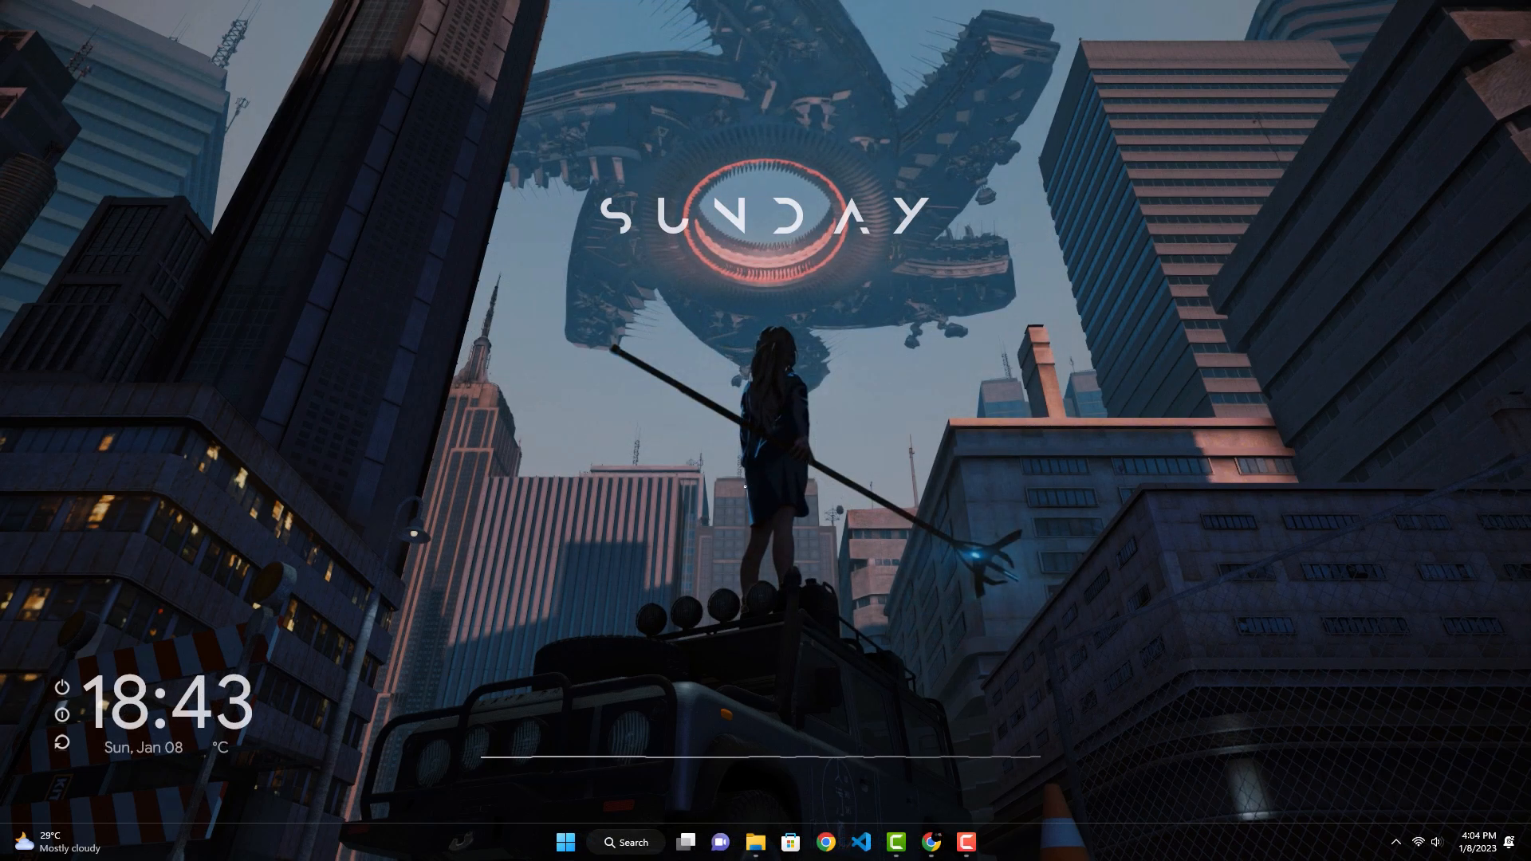